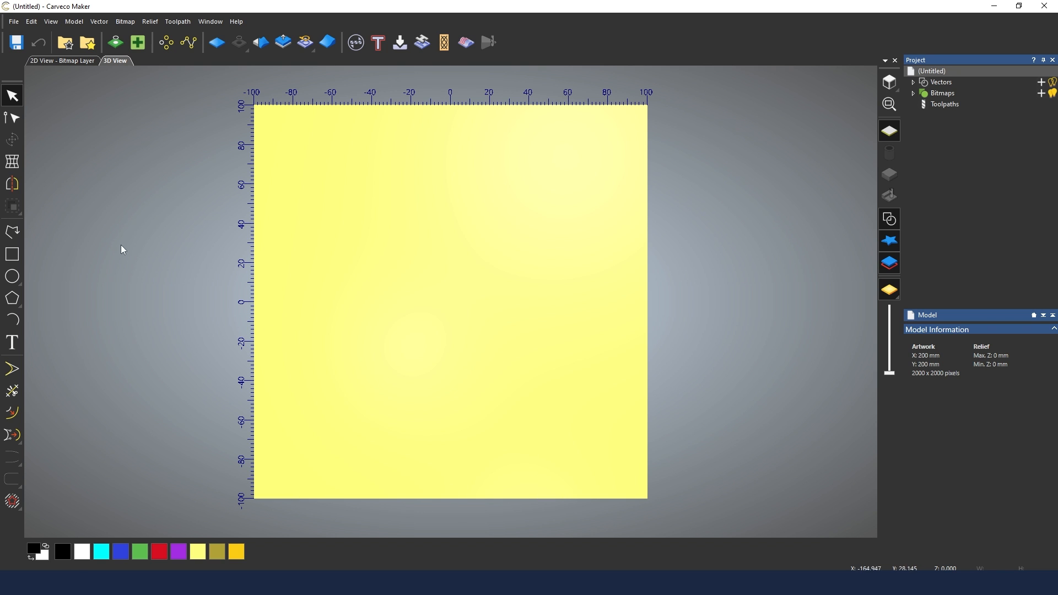
# Draw a straight two-point polyline about 171 mm long along the model's bottom edge.
pyautogui.click(12, 232)
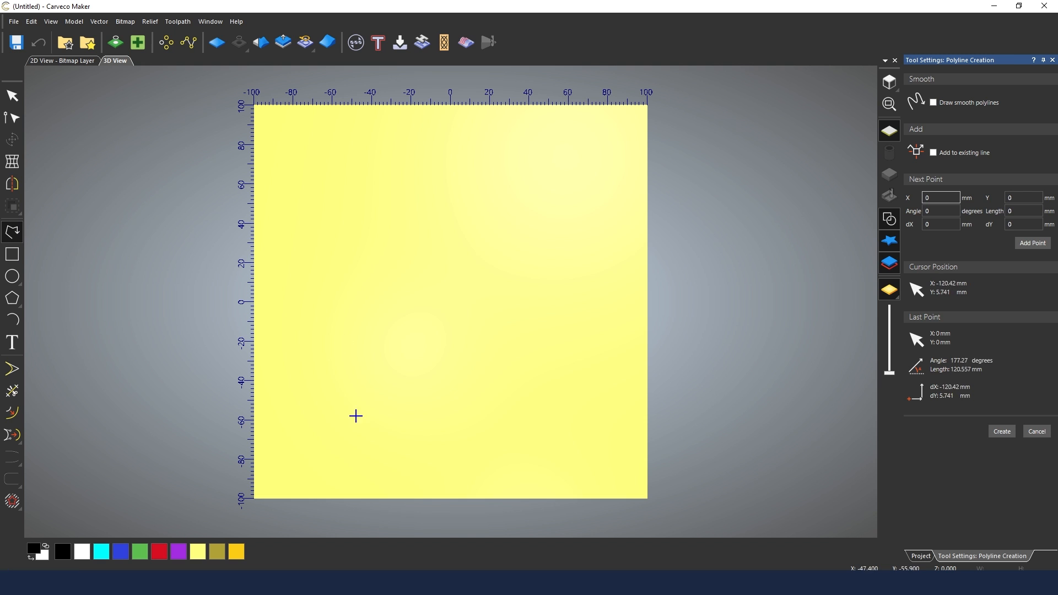
pyautogui.click(276, 498)
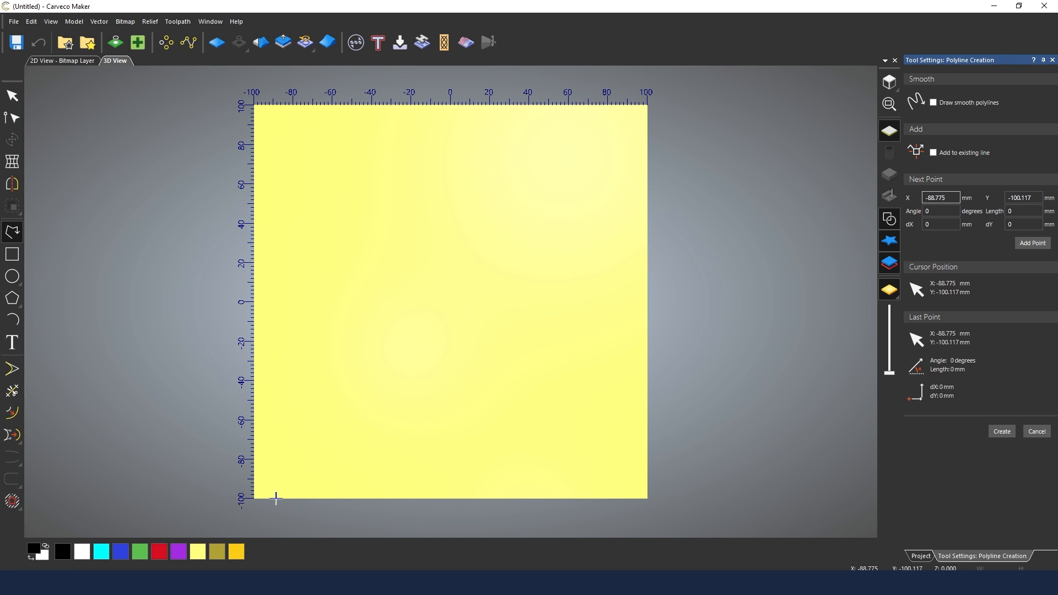
pyautogui.click(612, 499)
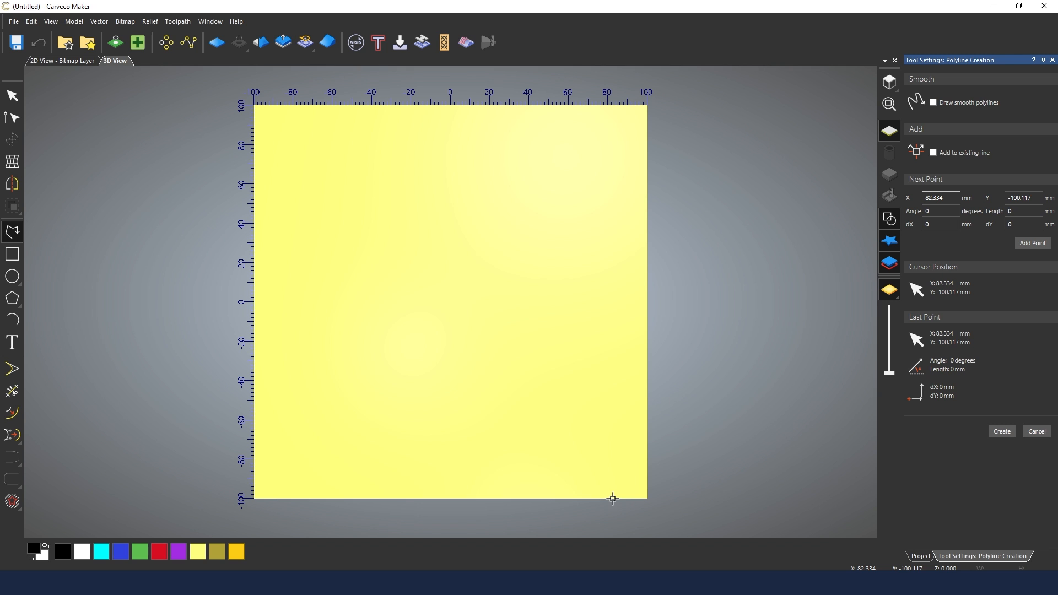
pyautogui.click(1001, 432)
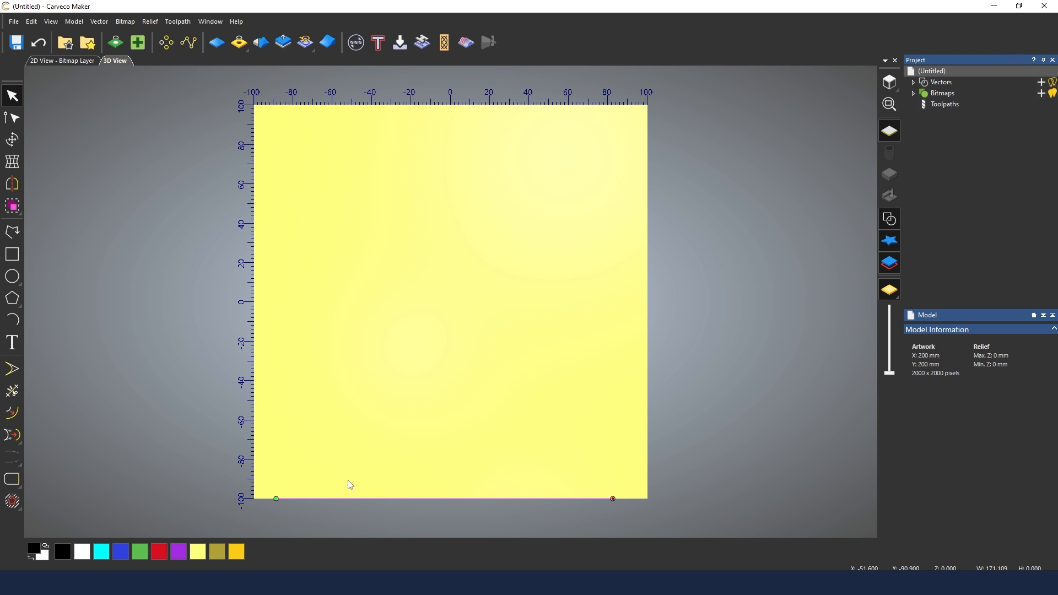
# Start a fluting toolpath for the selected line and check the line's direction and vector-reversing option.
pyautogui.scroll(2, 467, 502)
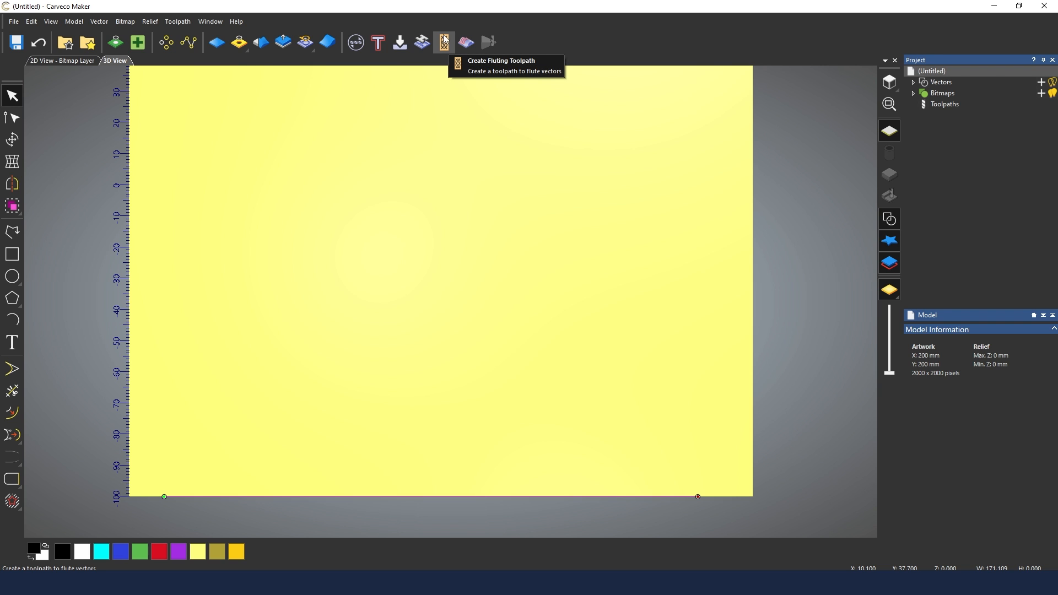
pyautogui.click(945, 106)
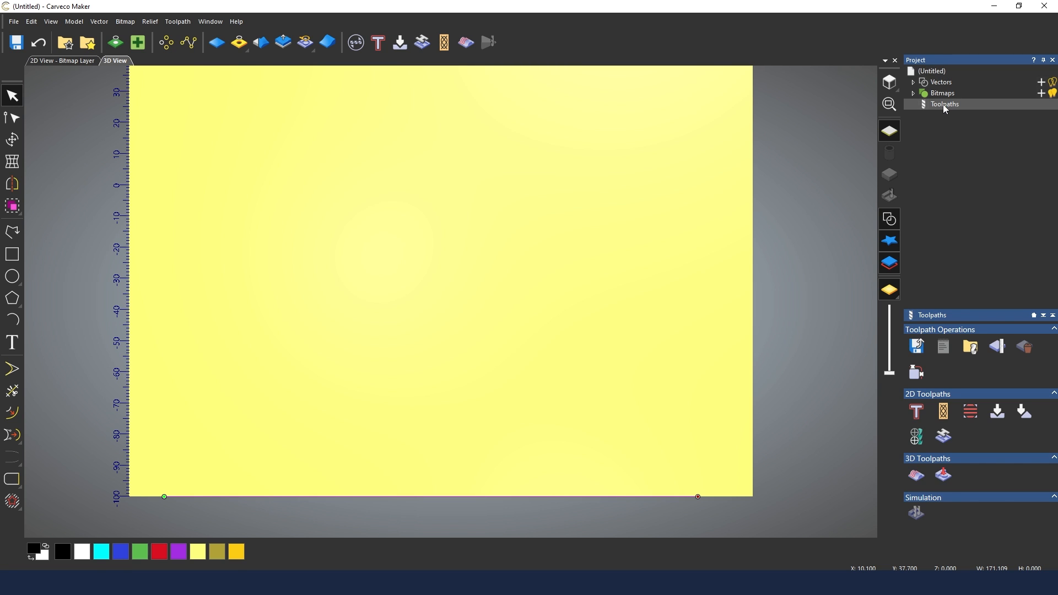
pyautogui.click(944, 412)
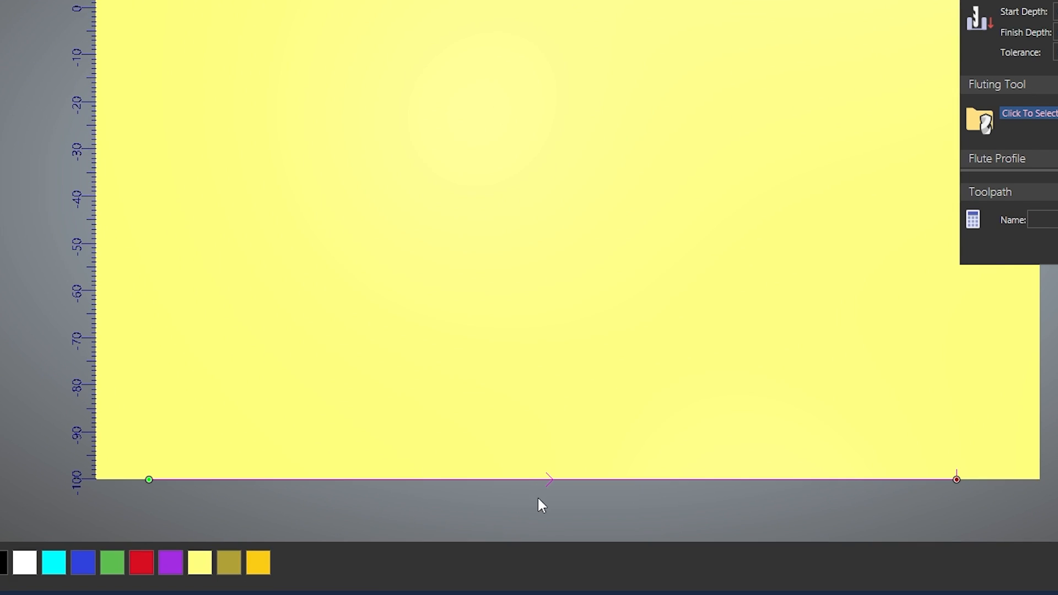
pyautogui.scroll(1, 538, 498)
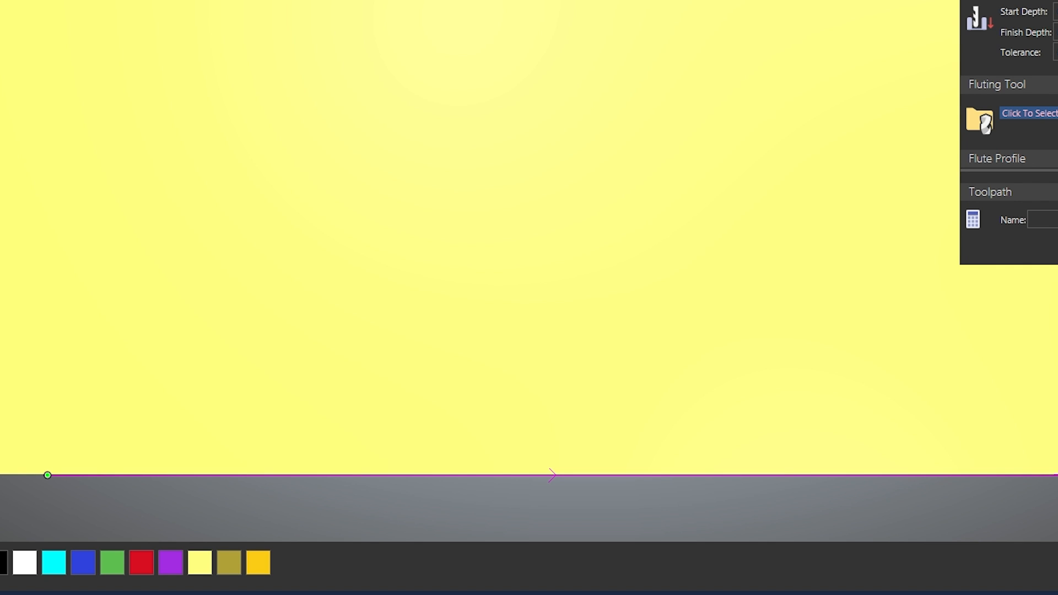
pyautogui.rightClick(654, 477)
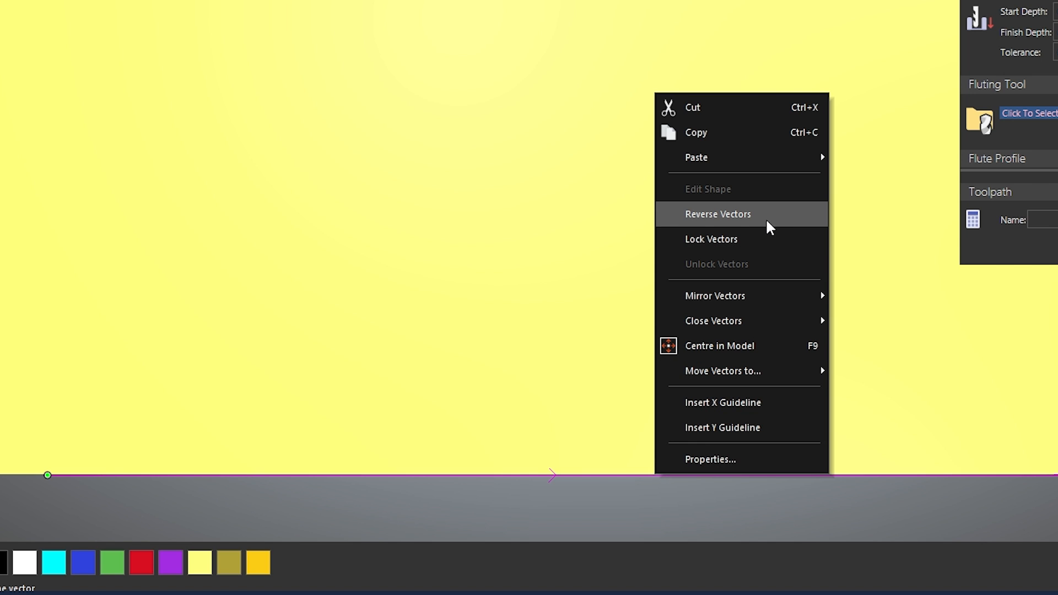
pyautogui.press('Escape')
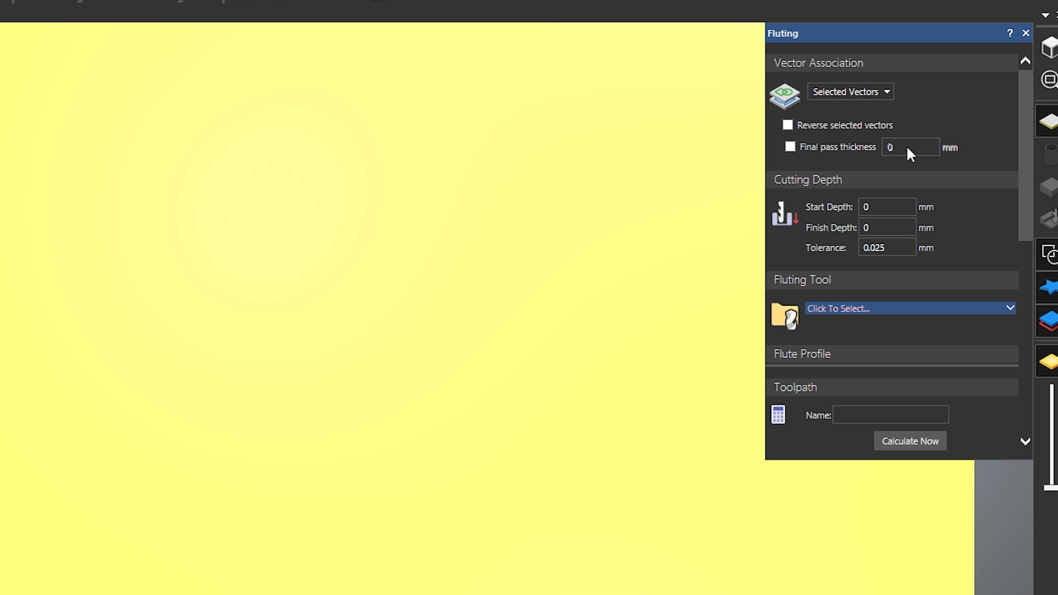
# Set the fluting finish depth to 15 mm.
pyautogui.moveTo(1026, 183); pyautogui.dragTo(1021, 219)
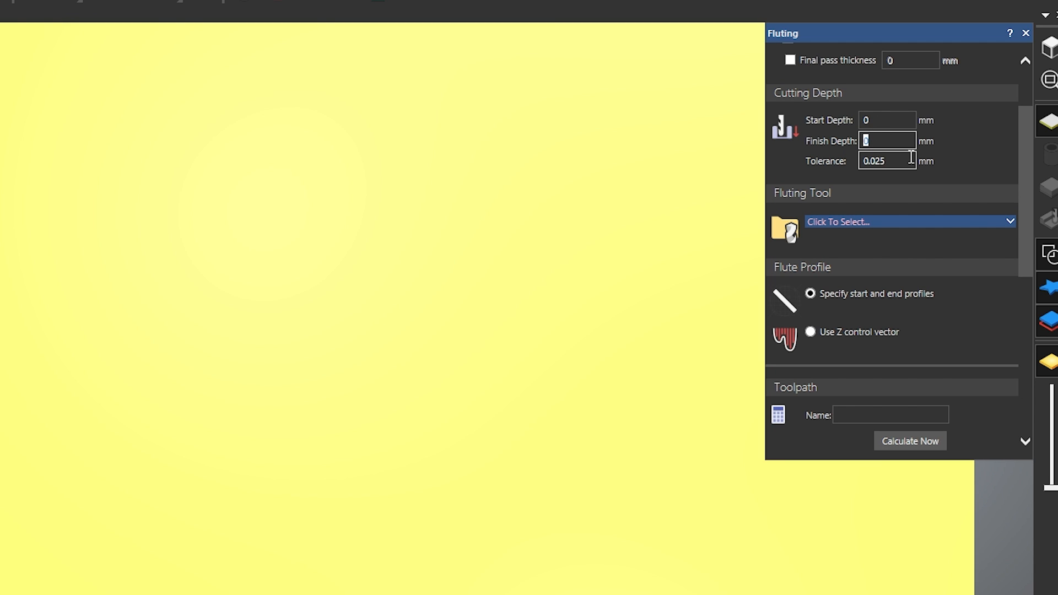
pyautogui.write('15')
pyautogui.moveTo(1021, 167); pyautogui.dragTo(995, 193)
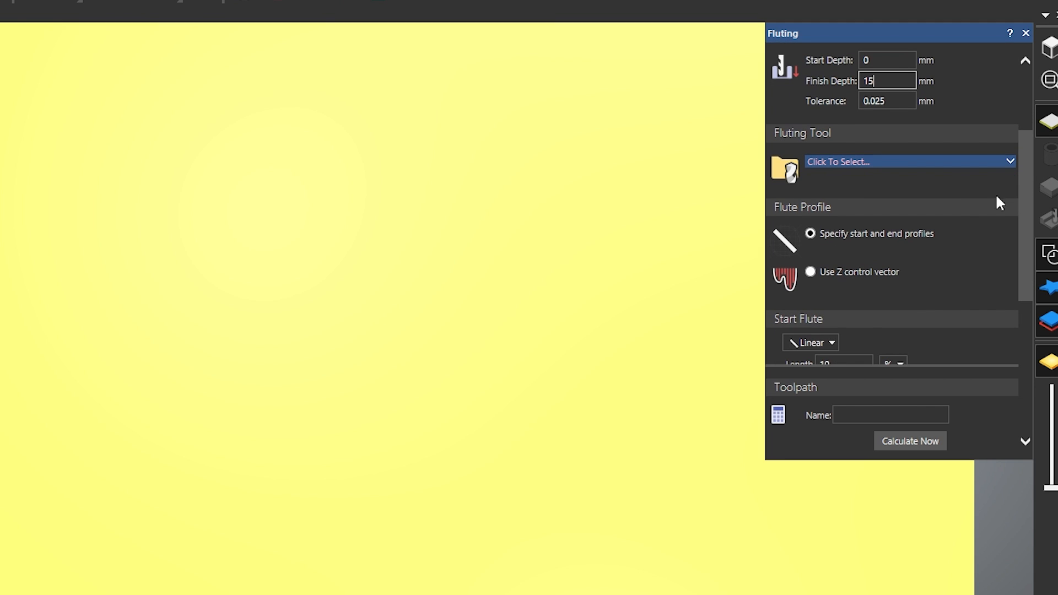
# Choose the Amana #46437 Solid Carbide Spiral Plunge 1/4 Dia down-cut endmill for wood as the fluting tool.
pyautogui.click(896, 164)
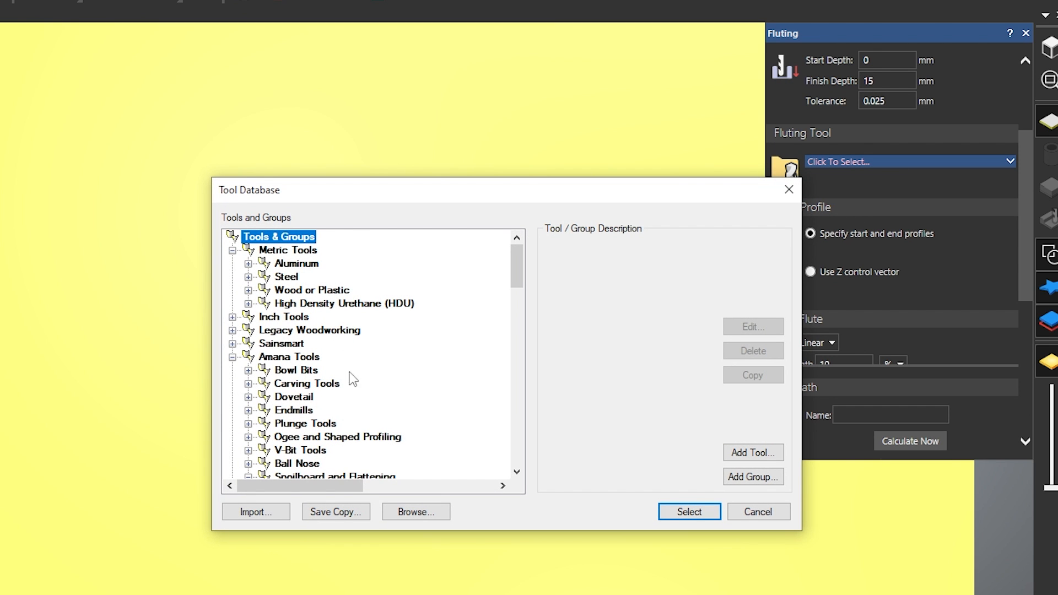
pyautogui.scroll(-4, 358, 391)
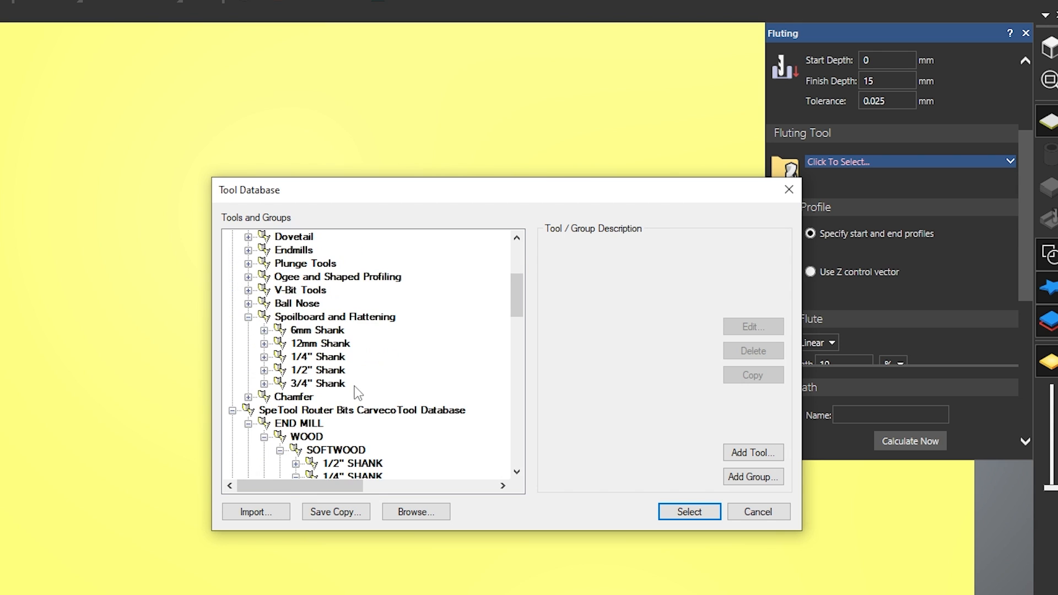
pyautogui.scroll(1, 352, 387)
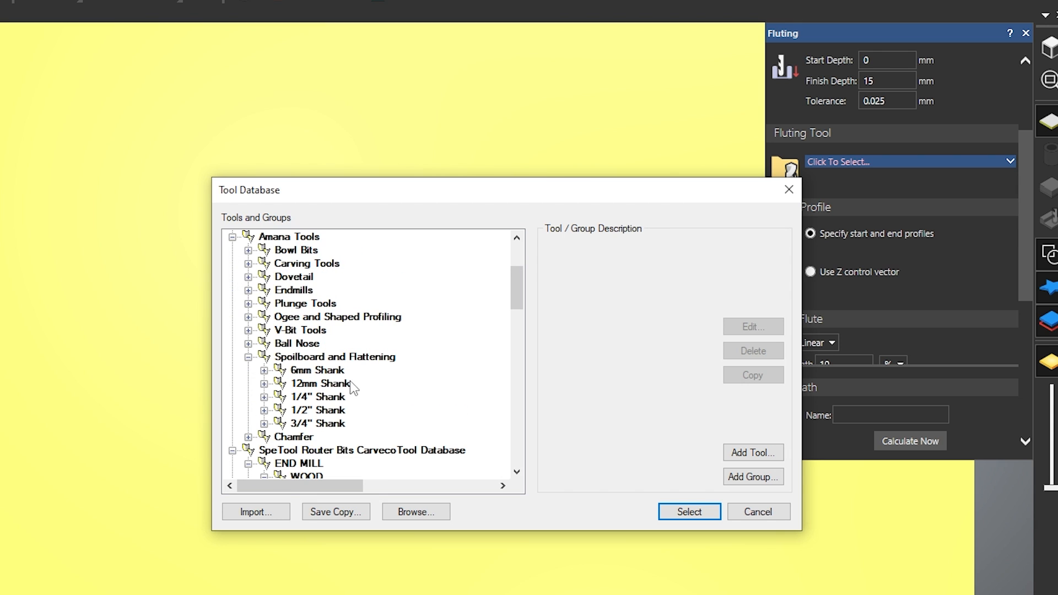
pyautogui.click(249, 291)
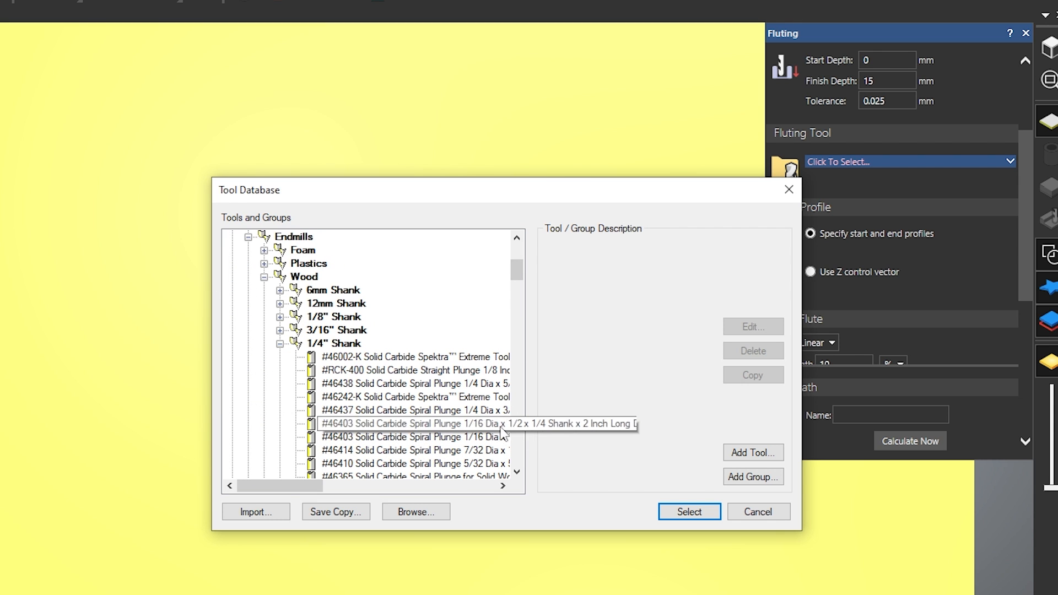
pyautogui.click(483, 411)
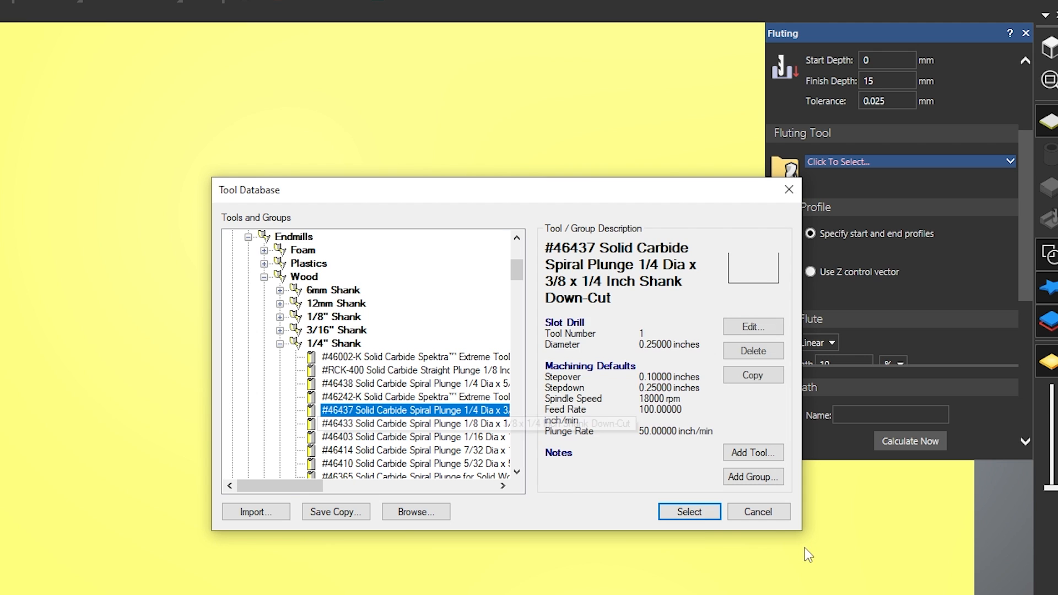
pyautogui.click(689, 511)
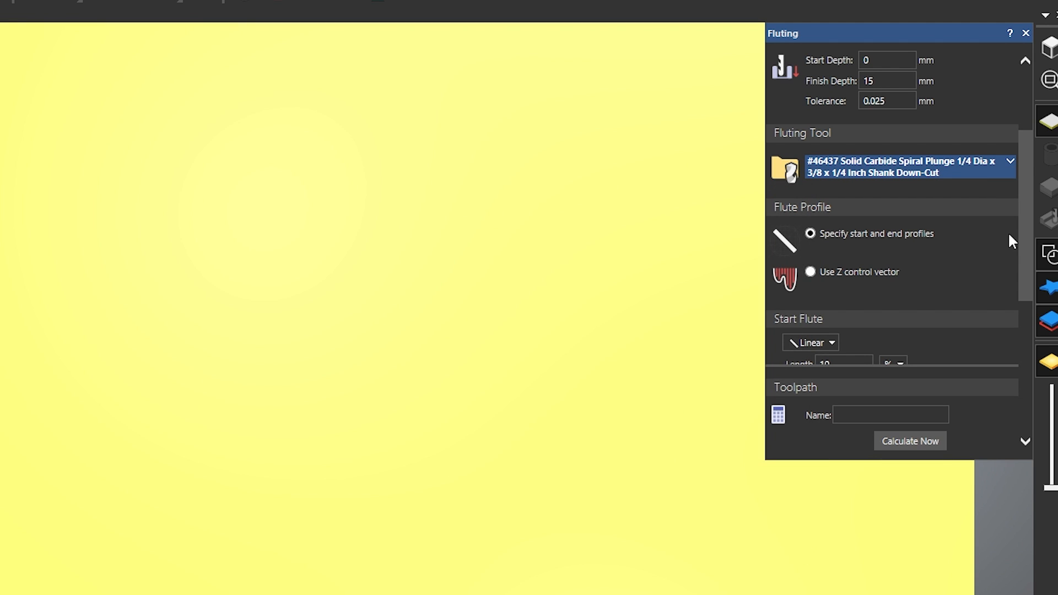
# Review the chosen fluting tool's stepover, stepdown, feed, plunge and spindle settings.
pyautogui.click(1011, 162)
pyautogui.moveTo(1021, 174); pyautogui.dragTo(1032, 206)
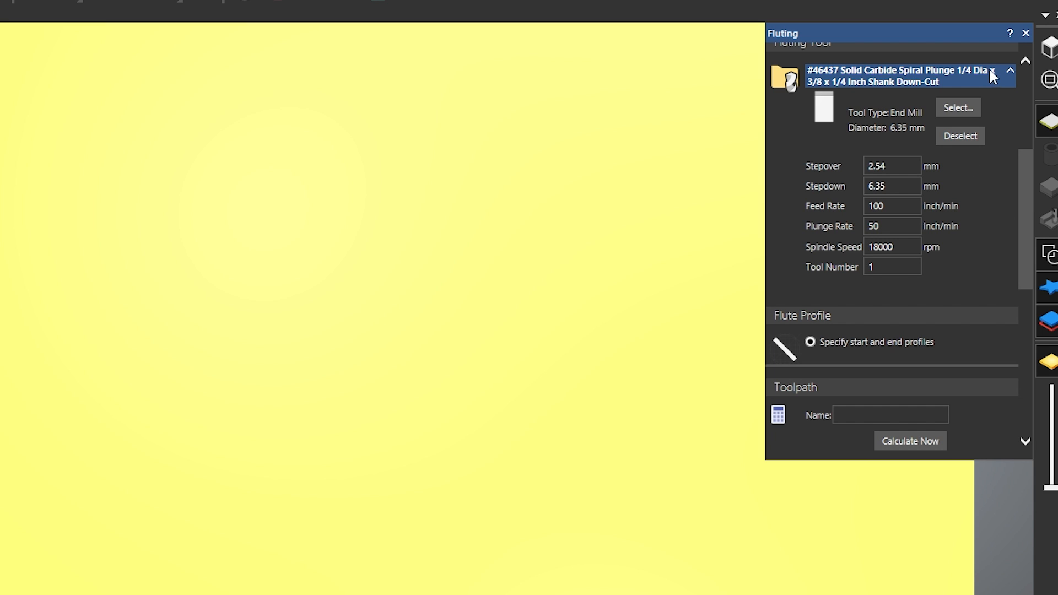
pyautogui.click(1011, 70)
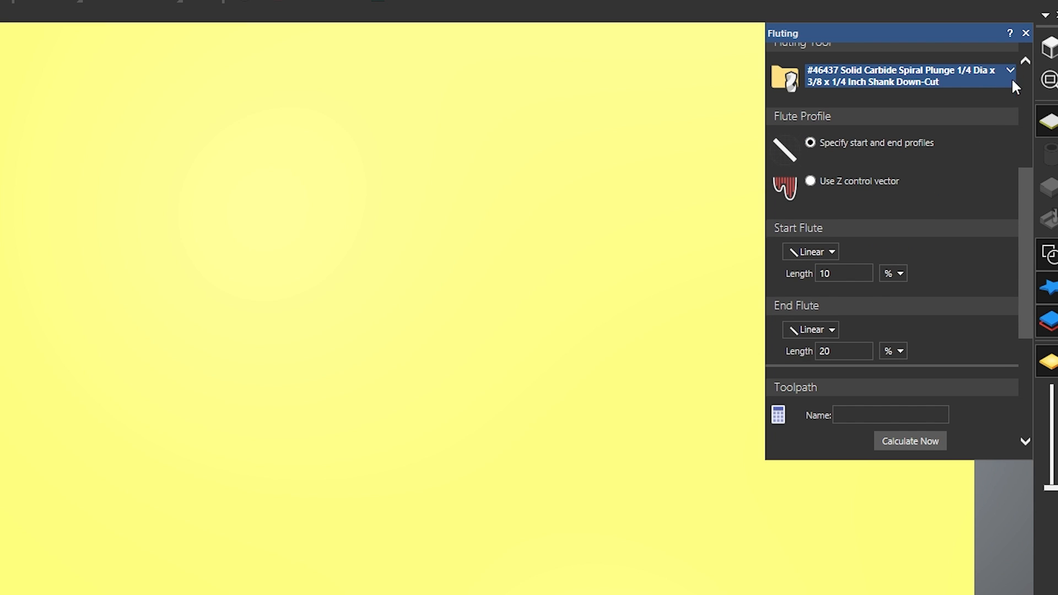
# Set the linear start flute length to 100% and the linear end flute length to 0%.
pyautogui.moveTo(1024, 180); pyautogui.dragTo(1024, 163)
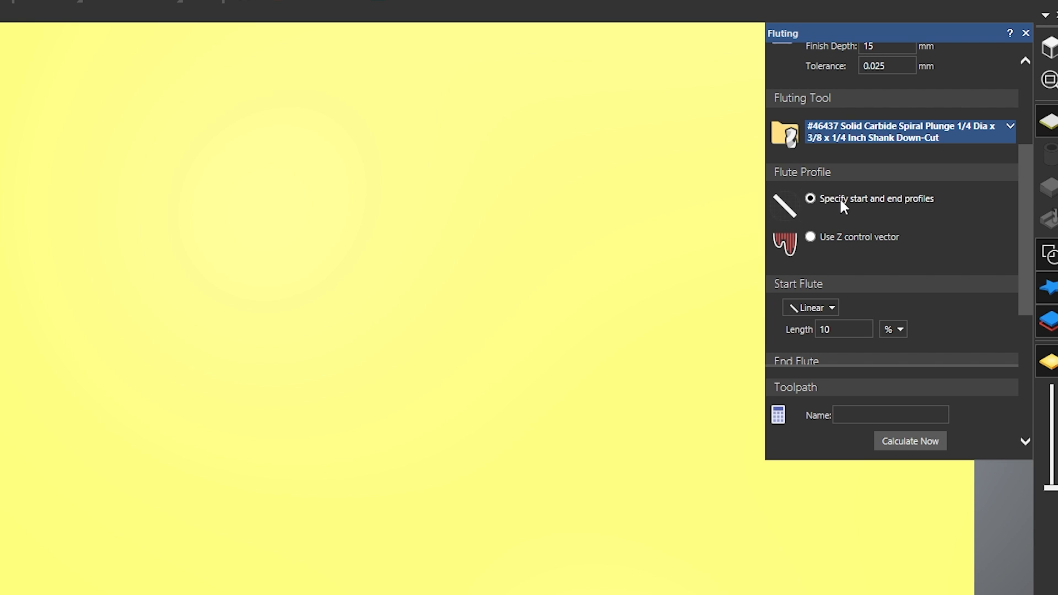
pyautogui.moveTo(1026, 191); pyautogui.dragTo(1024, 264)
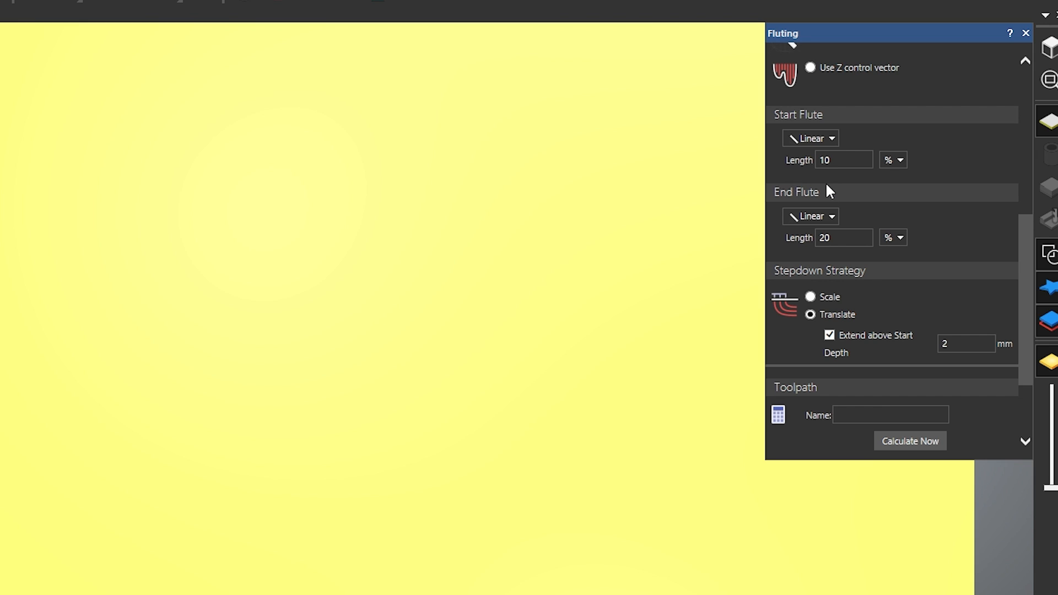
pyautogui.click(826, 142)
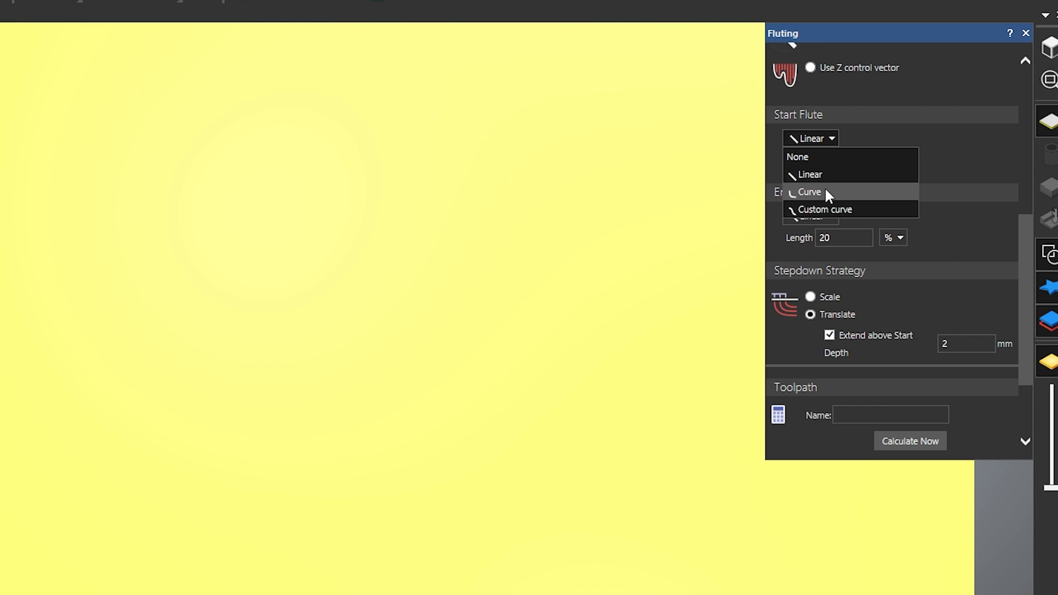
pyautogui.click(897, 140)
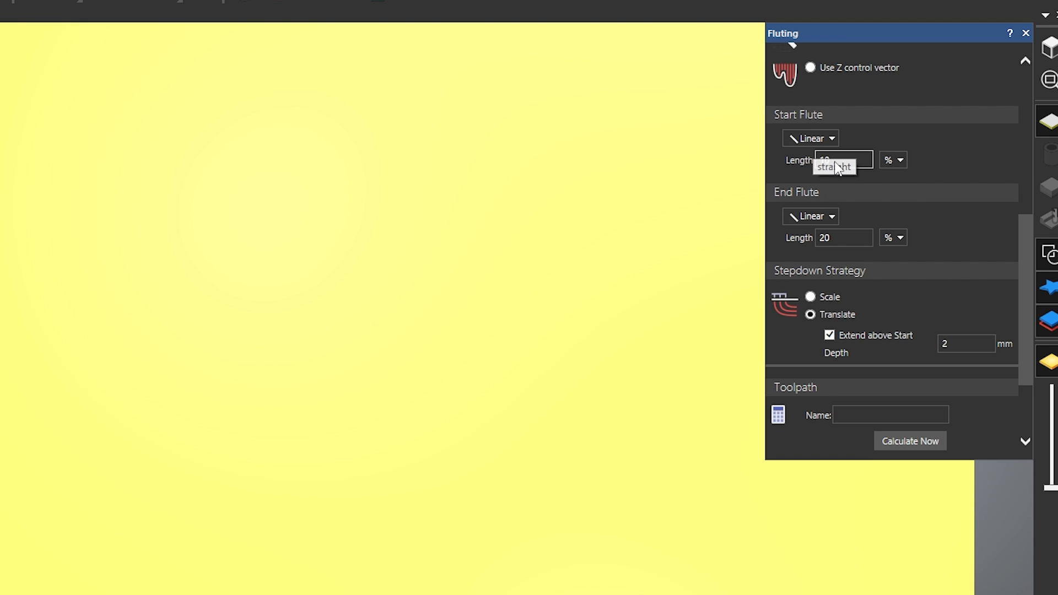
pyautogui.press('Tab')
pyautogui.click(866, 161)
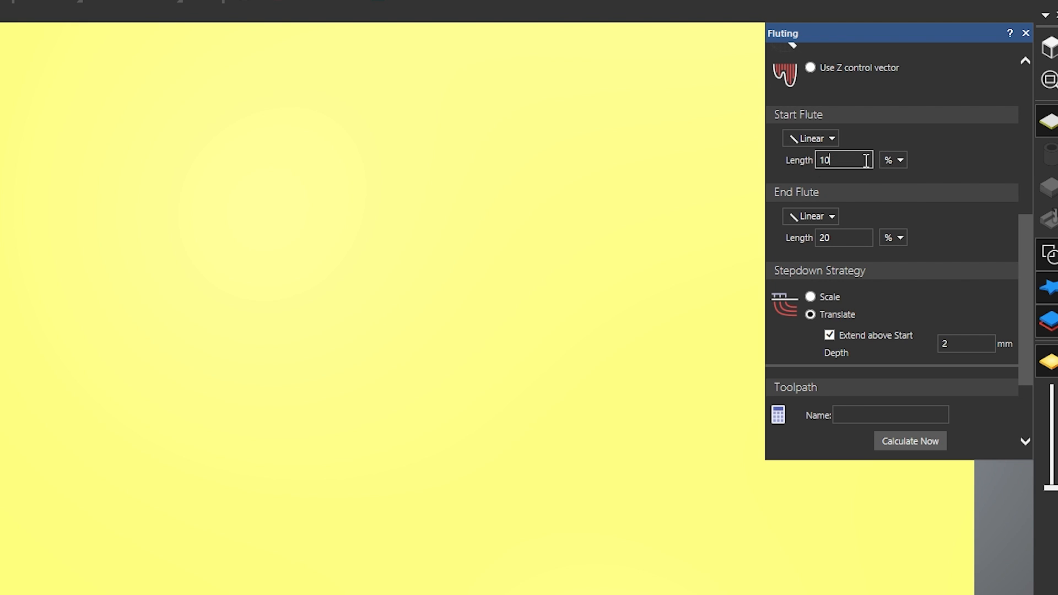
pyautogui.write('0')
pyautogui.moveTo(849, 236); pyautogui.dragTo(820, 238)
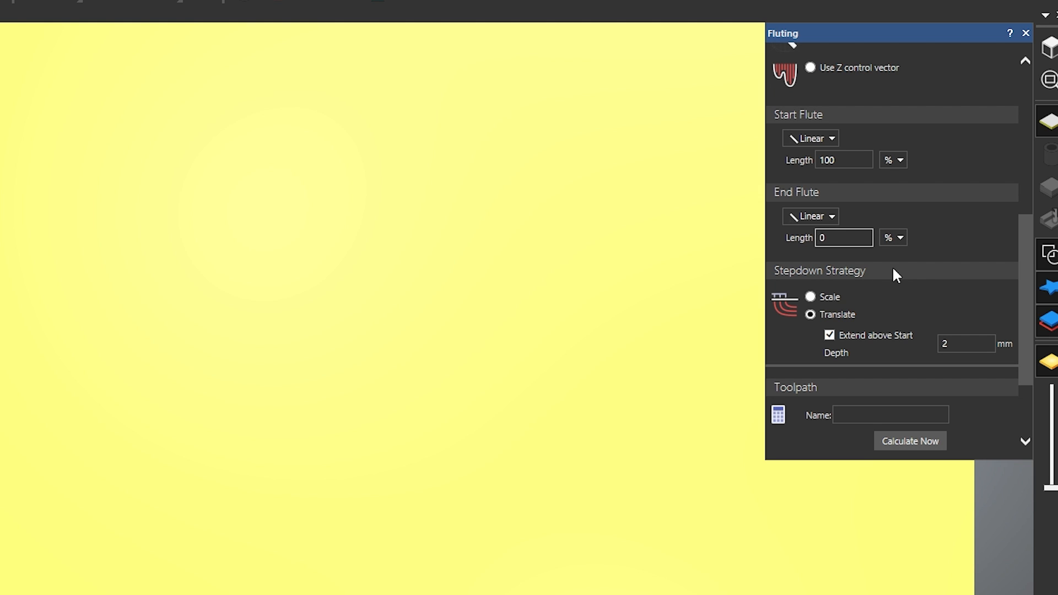
# Compare the Translate and Scale stepdown strategies for the flute.
pyautogui.scroll(-3, 893, 269)
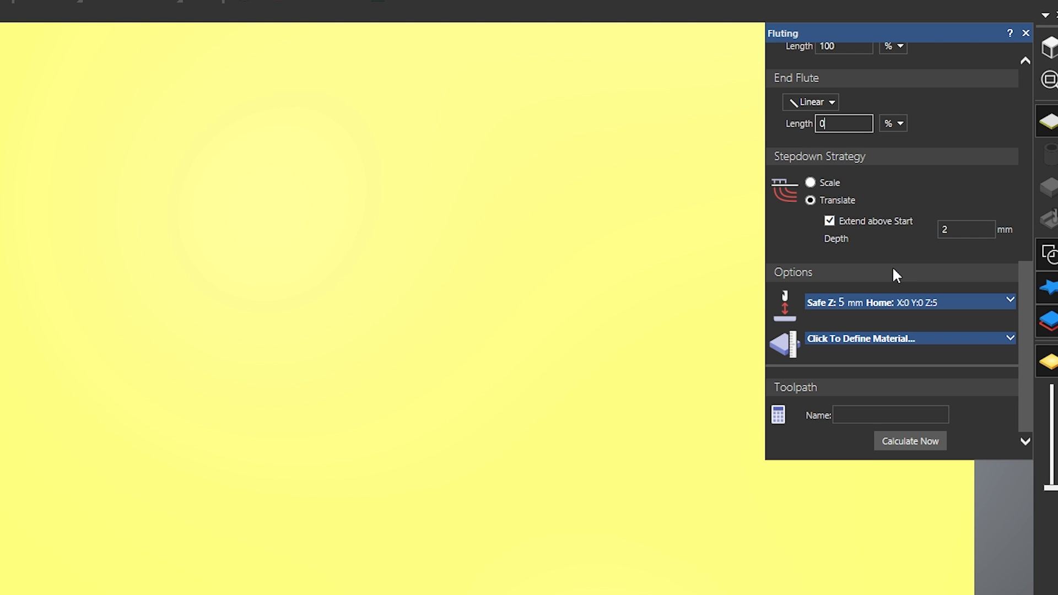
pyautogui.click(809, 201)
pyautogui.click(810, 182)
# Define the material with a thickness of 20 mm.
pyautogui.click(907, 338)
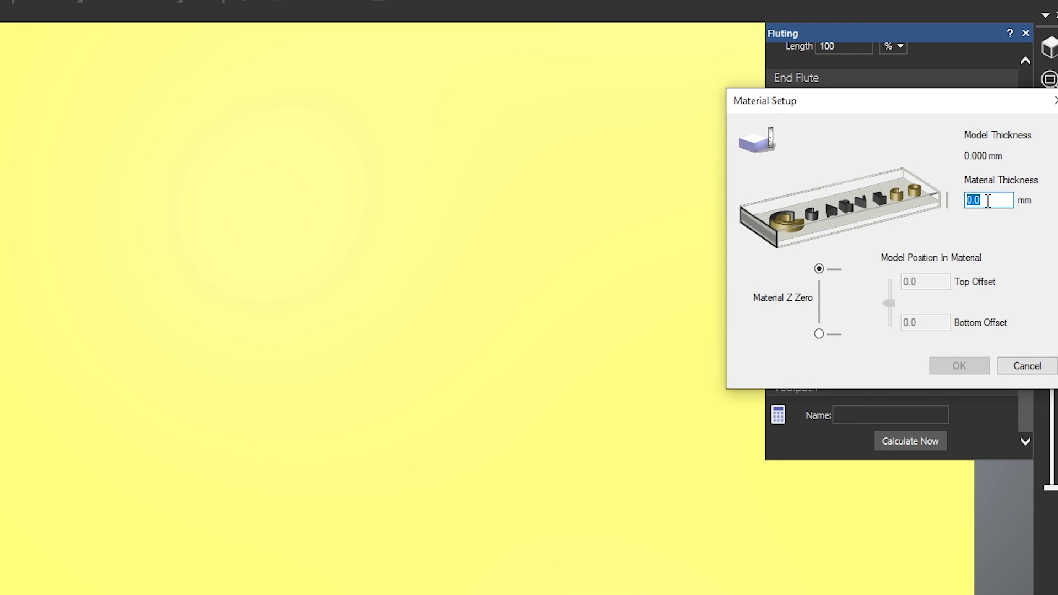
pyautogui.write('20')
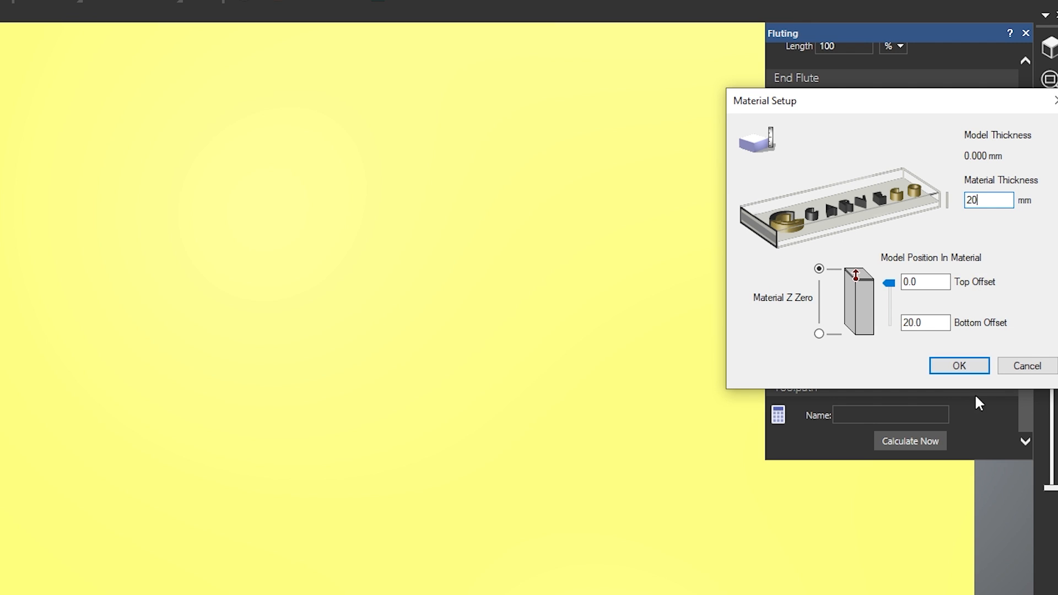
pyautogui.click(959, 364)
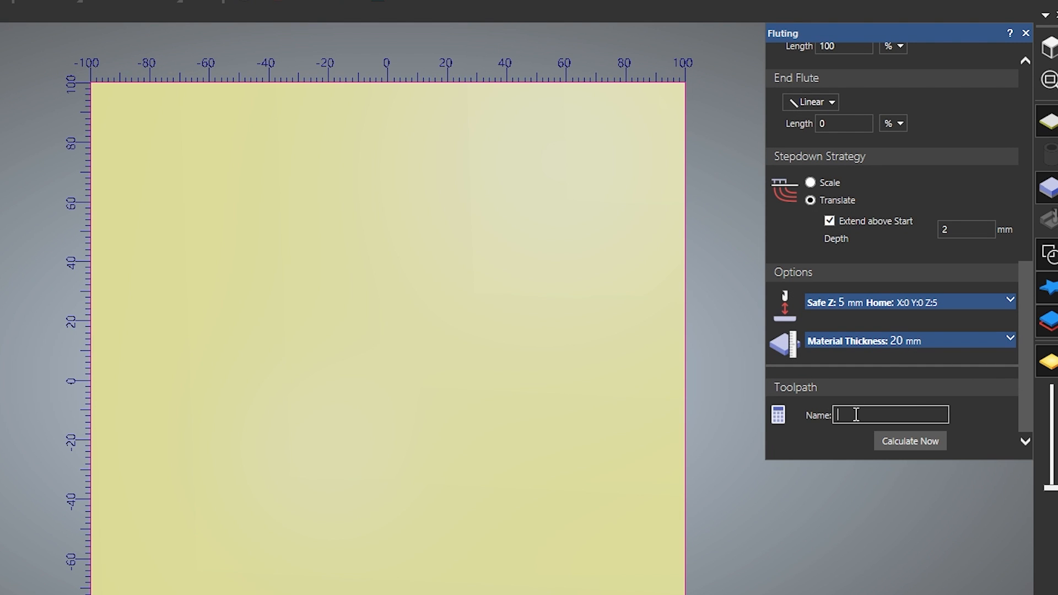
# Name the toolpath "Flute test 1" and calculate it.
pyautogui.write('Flute test 1')
pyautogui.click(926, 440)
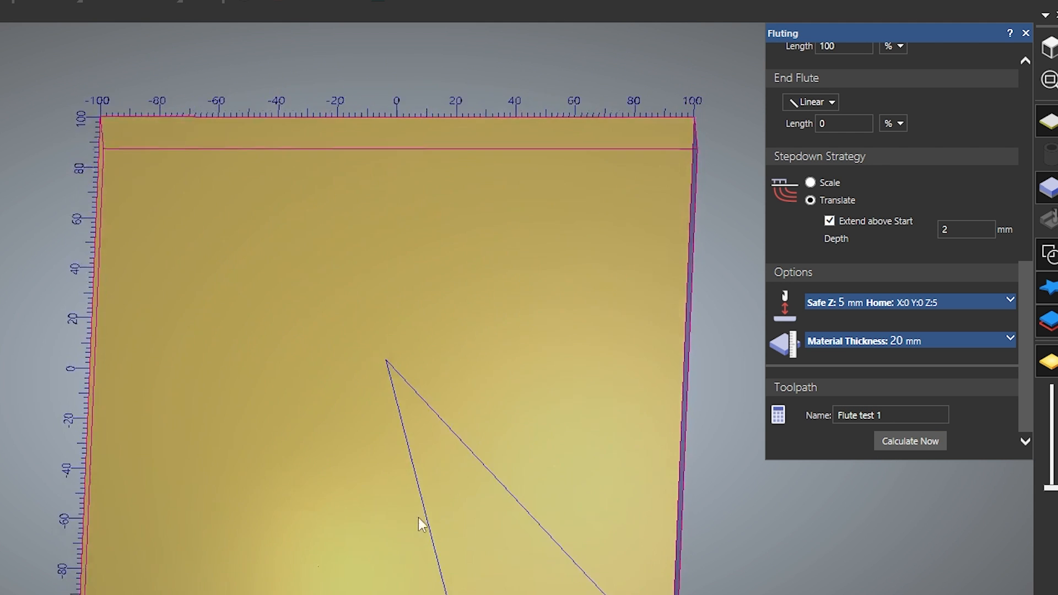
# Examine the calculated flute passes inside the material block from the side.
pyautogui.moveTo(418, 520); pyautogui.dragTo(408, 240)
pyautogui.scroll(2, 407, 248)
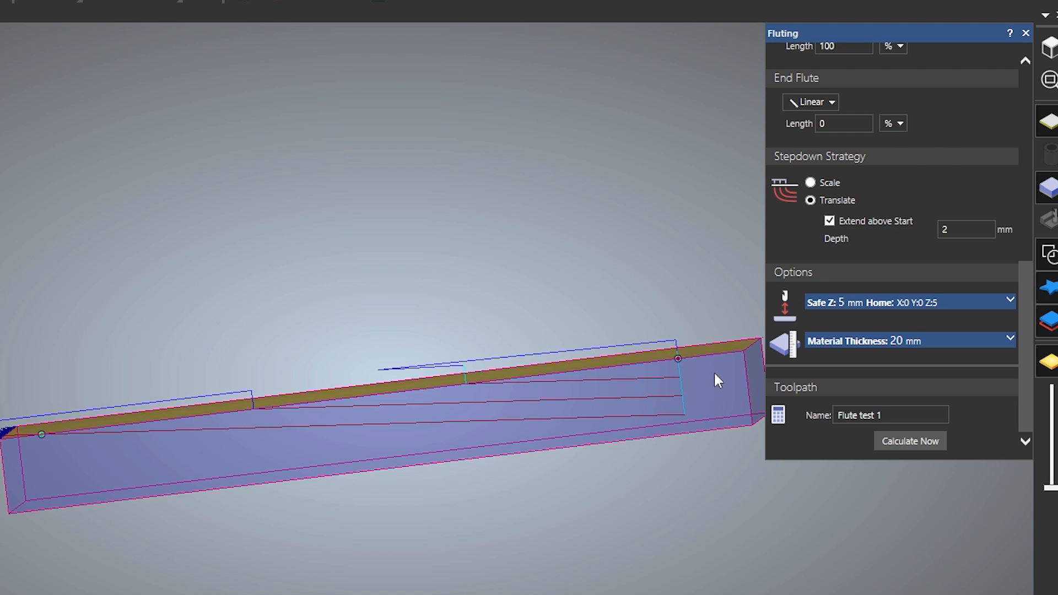
pyautogui.moveTo(716, 372); pyautogui.dragTo(593, 457)
pyautogui.moveTo(404, 491); pyautogui.dragTo(401, 465)
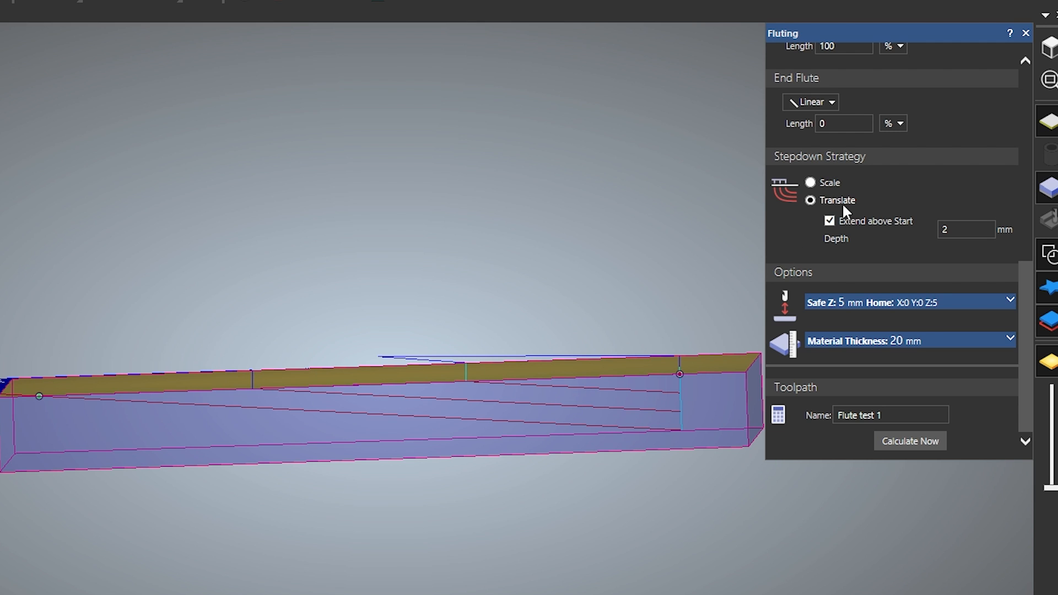
# Recalculate the flute toolpath with the Scale stepdown strategy and inspect the simulated cut along the block's edge.
pyautogui.click(811, 183)
pyautogui.click(898, 441)
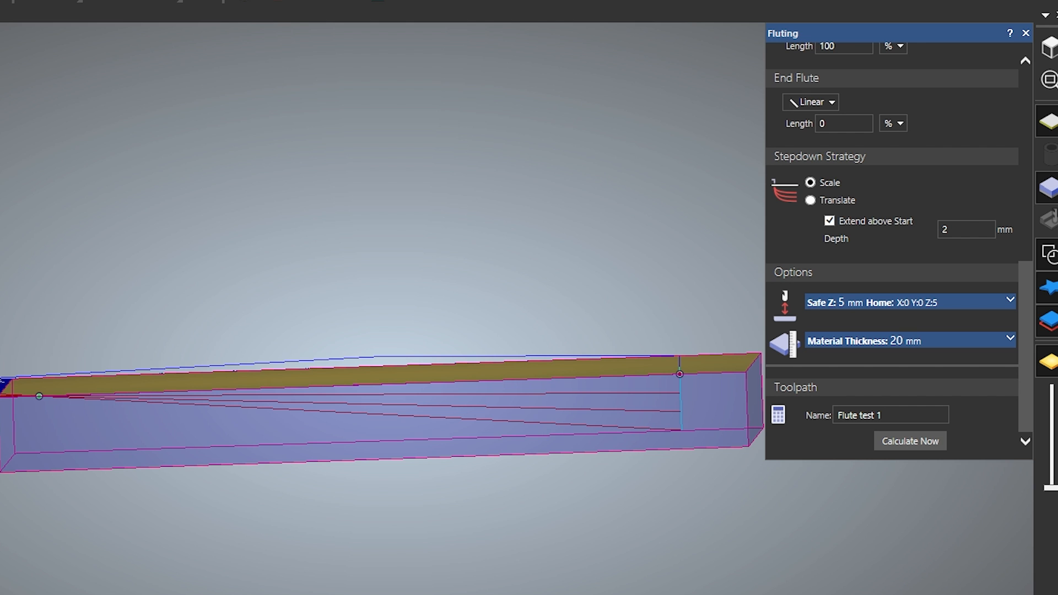
pyautogui.moveTo(508, 413)
pyautogui.mouseDown()
pyautogui.moveTo(504, 502)
pyautogui.moveTo(492, 447)
pyautogui.moveTo(502, 512)
pyautogui.moveTo(530, 554)
pyautogui.moveTo(150, 593)
pyautogui.mouseUp()
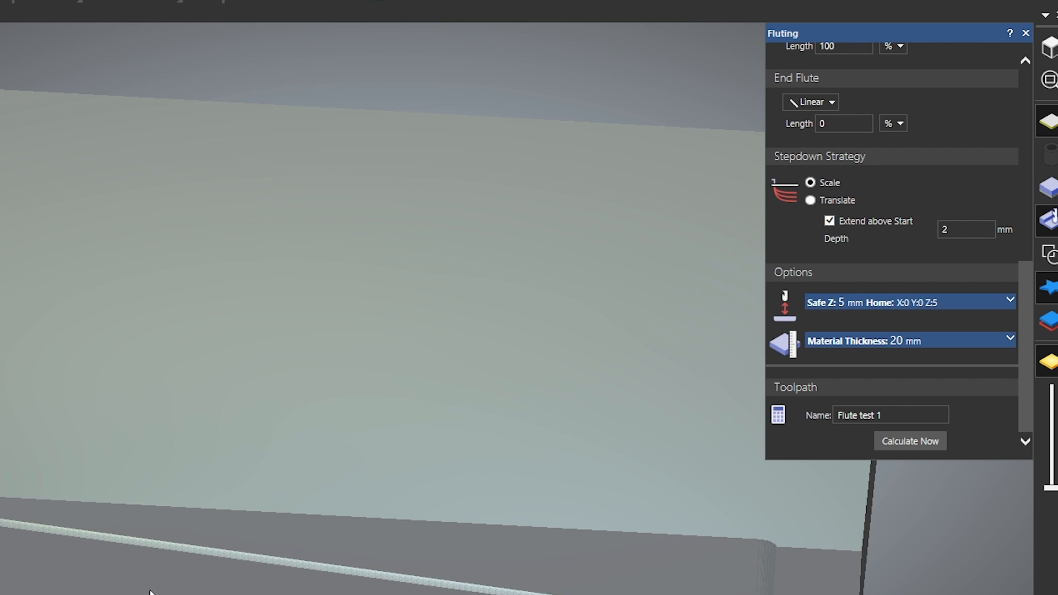
# Set the start and end flute lengths to 50%, recalculate the toolpath and inspect the simulated cut from the side.
pyautogui.moveTo(485, 594); pyautogui.dragTo(286, 422)
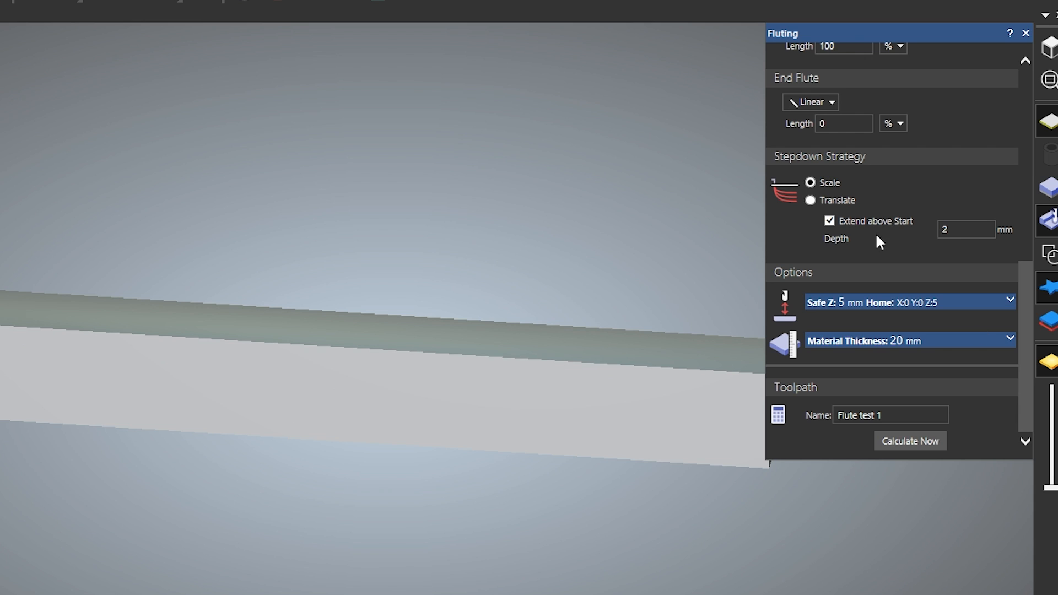
pyautogui.moveTo(1026, 301); pyautogui.dragTo(1020, 257)
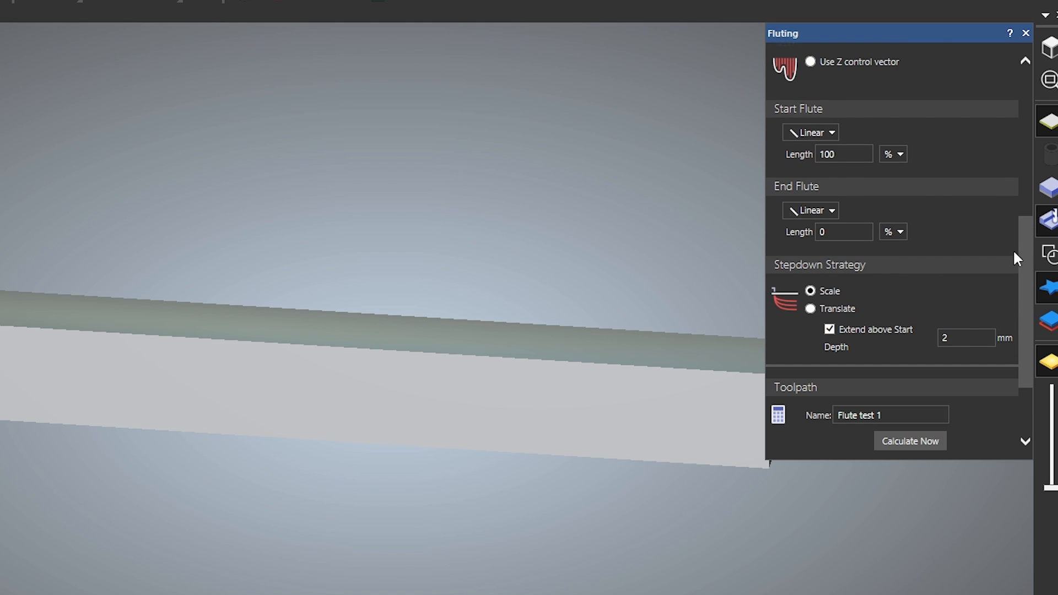
pyautogui.doubleClick(816, 155)
pyautogui.write('50')
pyautogui.doubleClick(845, 231)
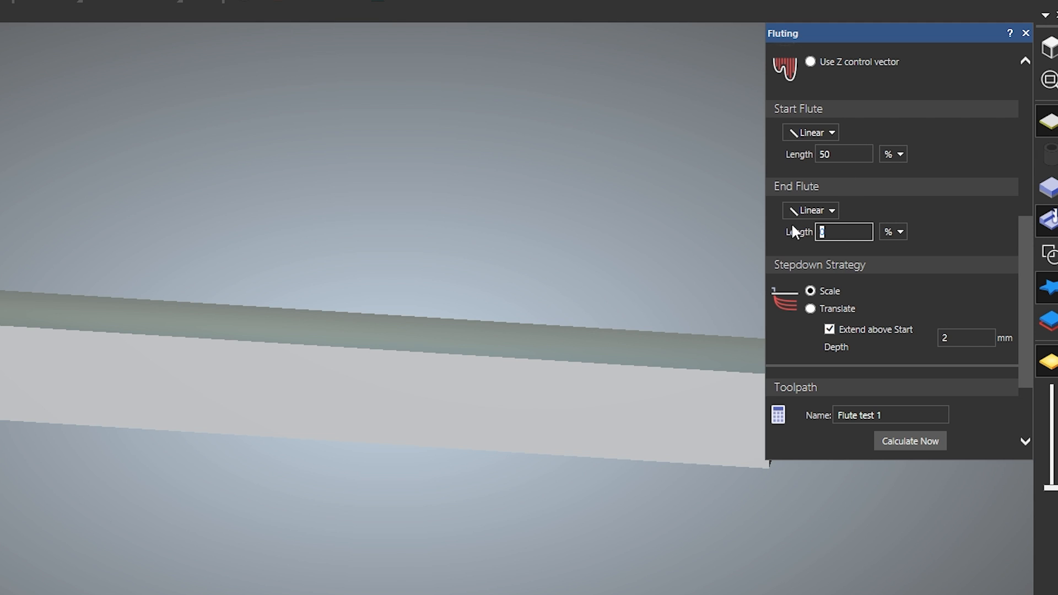
pyautogui.write('50')
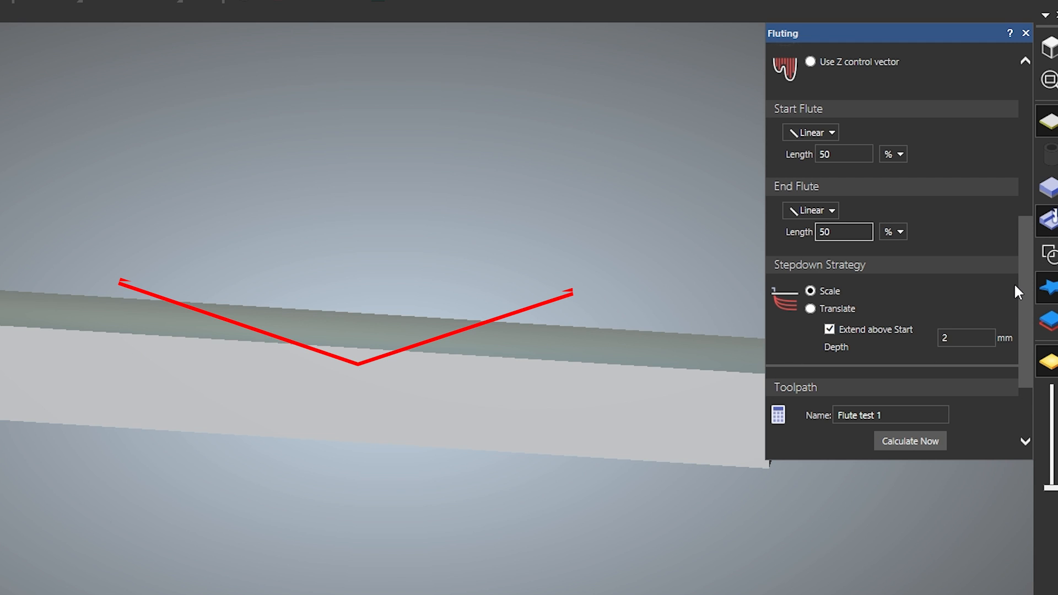
pyautogui.scroll(-1, 1019, 294)
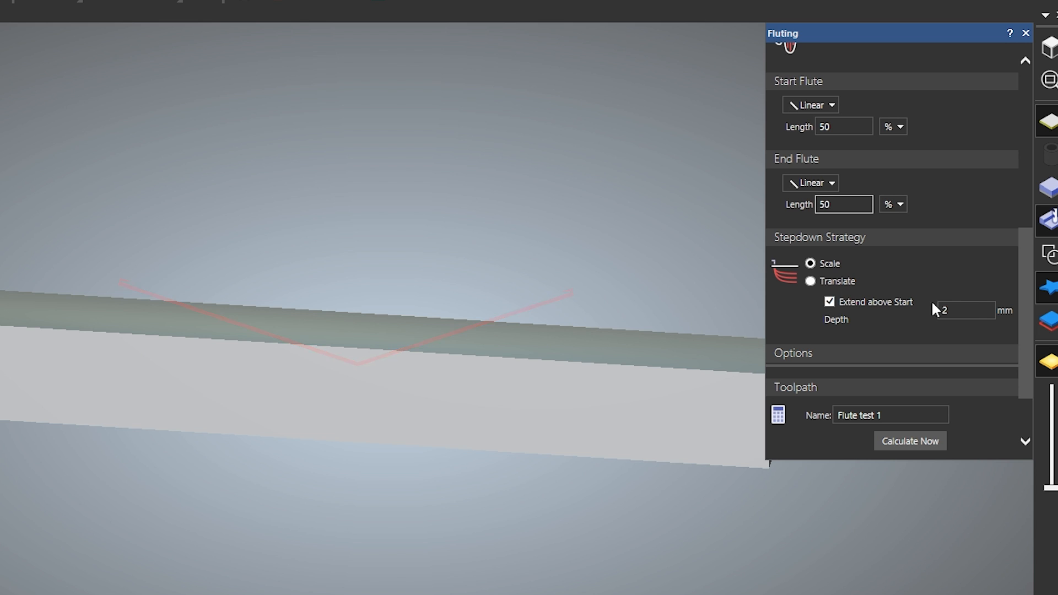
pyautogui.click(910, 440)
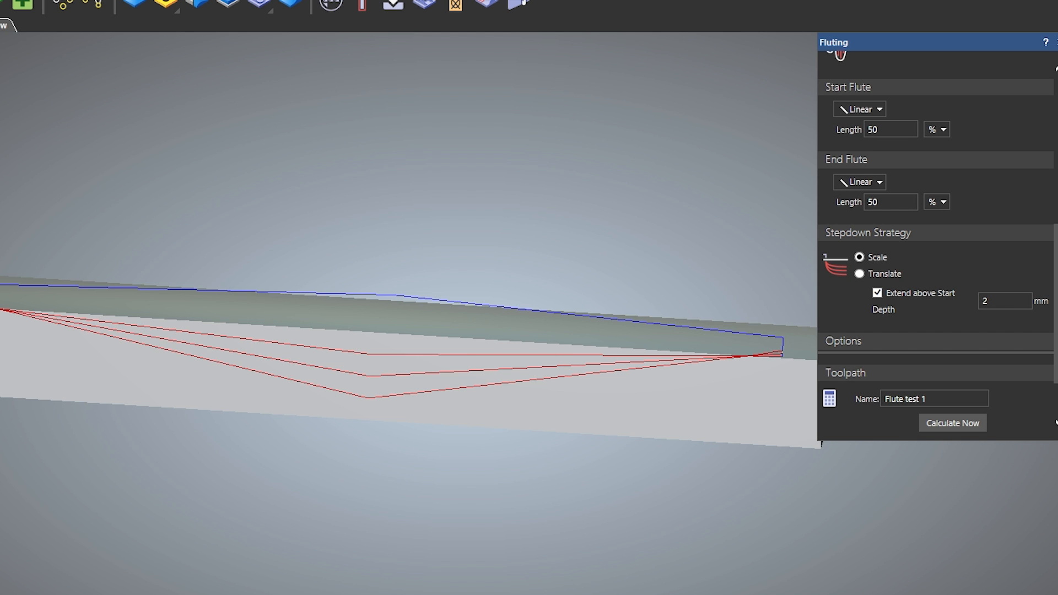
pyautogui.moveTo(319, 395); pyautogui.dragTo(200, 436)
pyautogui.moveTo(296, 466); pyautogui.dragTo(278, 413)
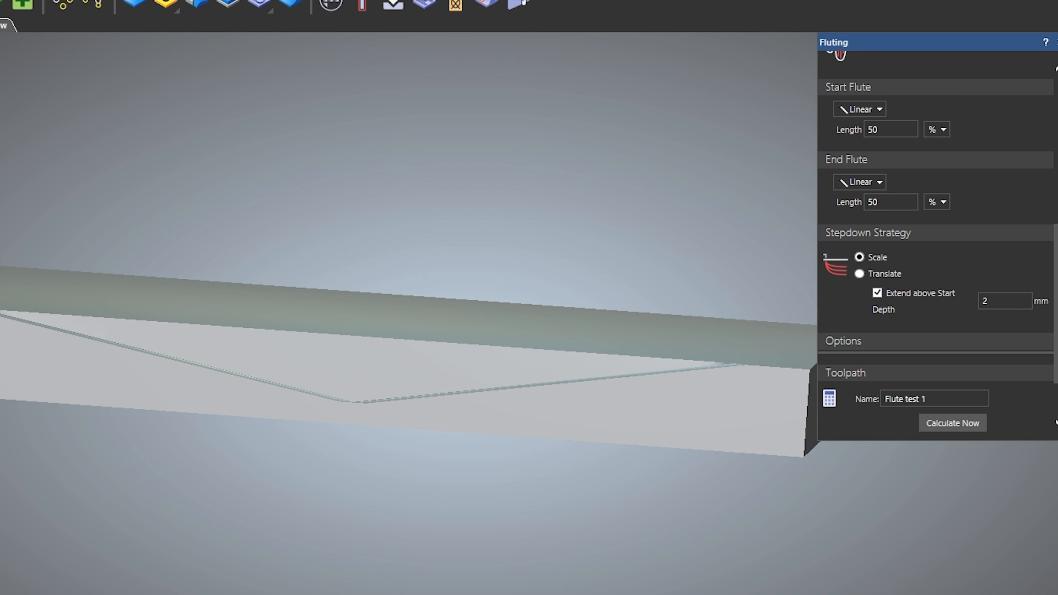
pyautogui.moveTo(270, 392)
pyautogui.mouseDown()
pyautogui.moveTo(248, 428)
pyautogui.moveTo(258, 392)
pyautogui.mouseUp()
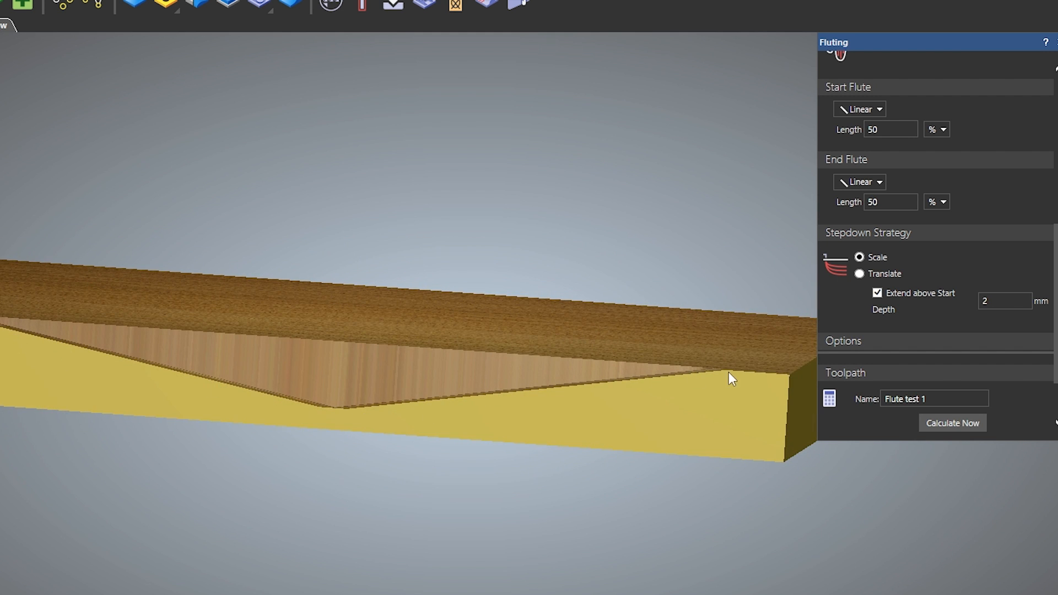
# Set both the start and end flute lengths to 25% and recalculate the toolpath.
pyautogui.doubleClick(887, 130)
pyautogui.write('25')
pyautogui.doubleClick(888, 203)
pyautogui.write('25')
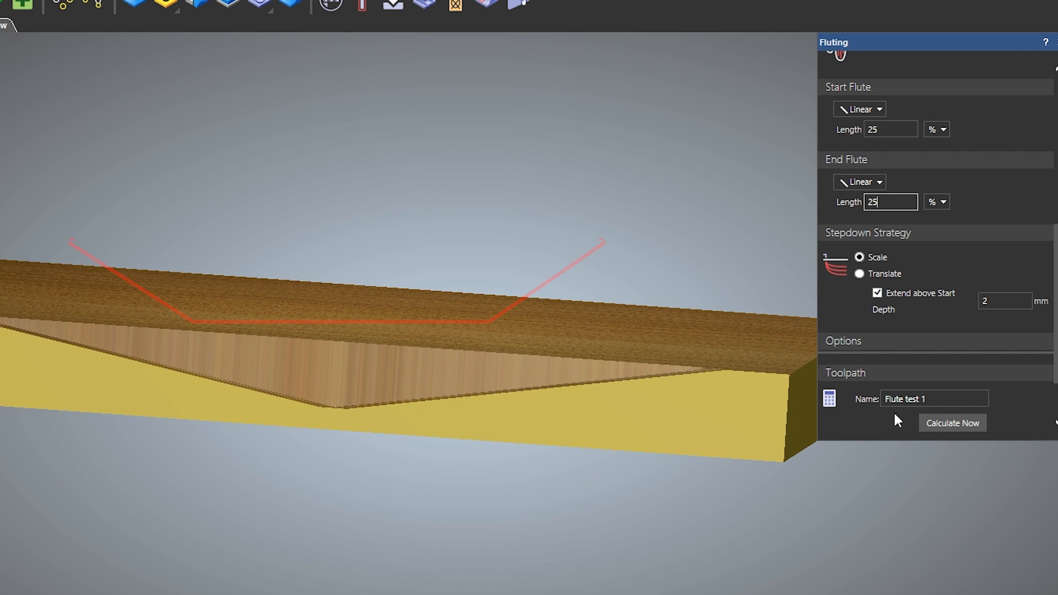
pyautogui.click(934, 420)
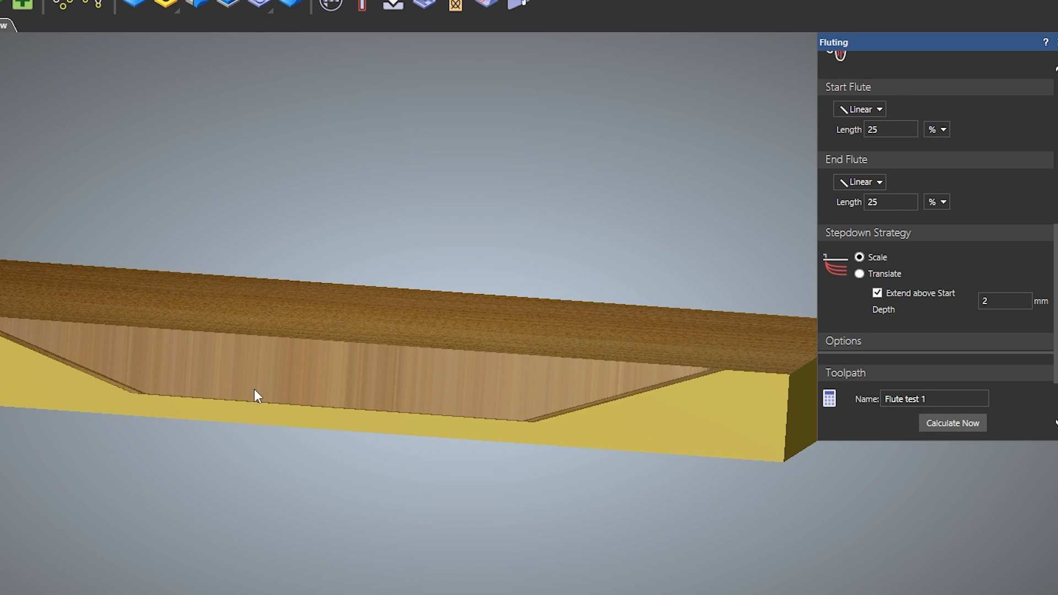
pyautogui.moveTo(395, 389); pyautogui.dragTo(412, 411)
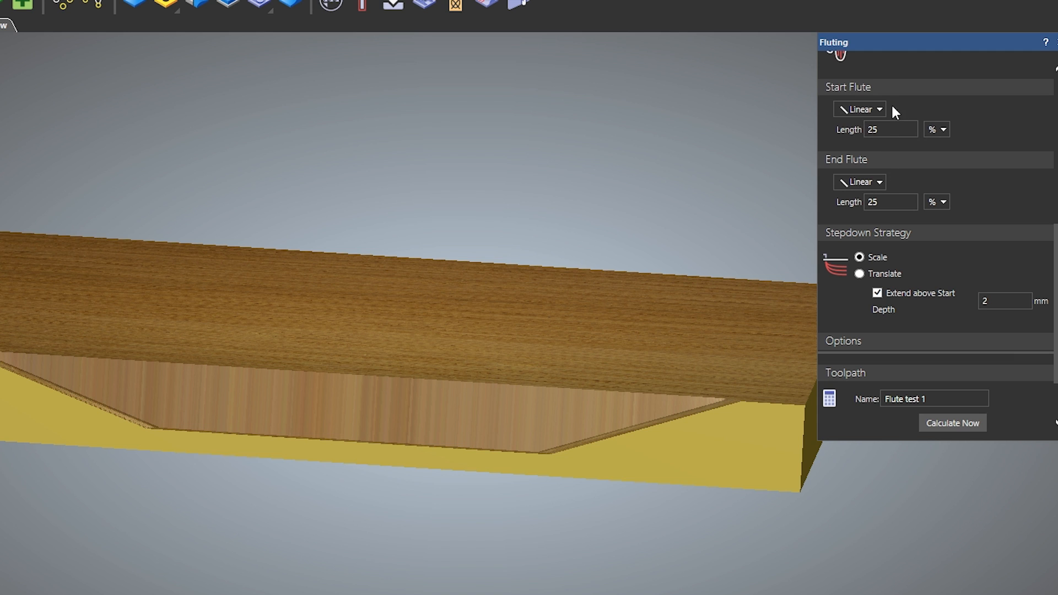
# Change the start flute and the end flute to the Curve profile, recalculating the toolpath after each change.
pyautogui.click(873, 108)
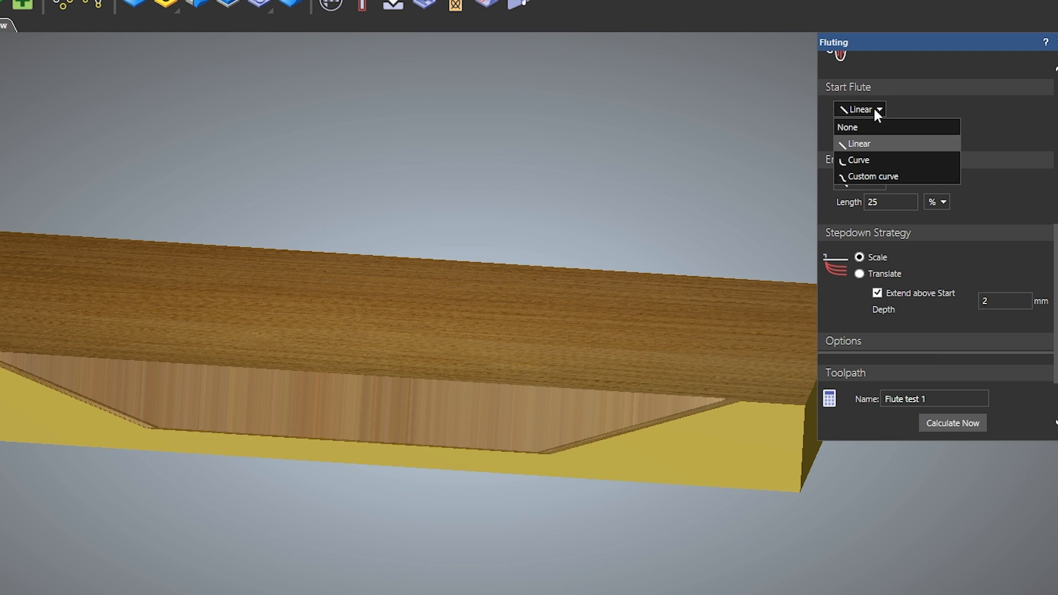
pyautogui.click(862, 160)
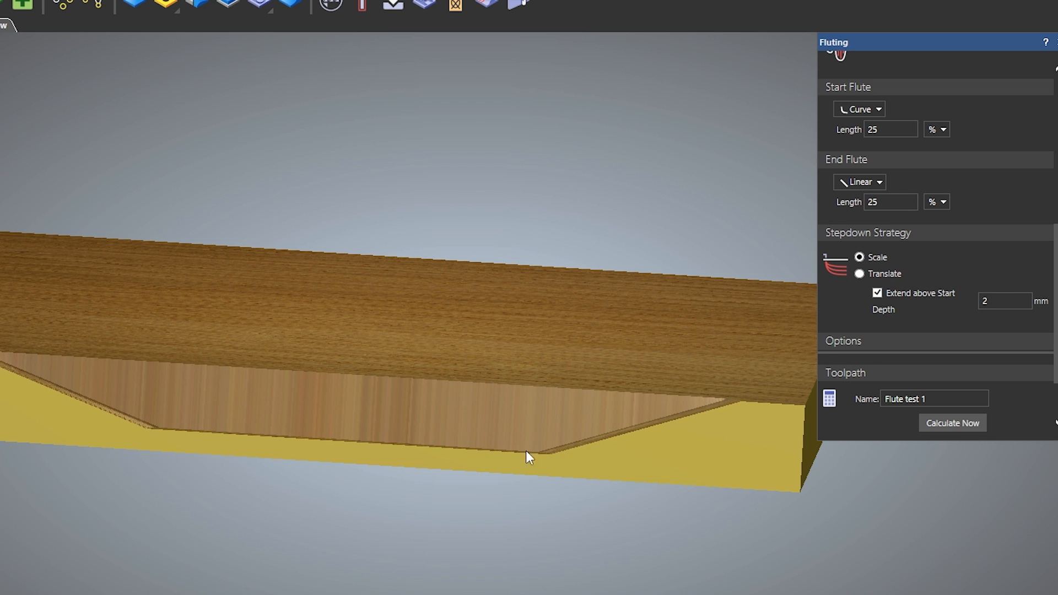
pyautogui.click(964, 425)
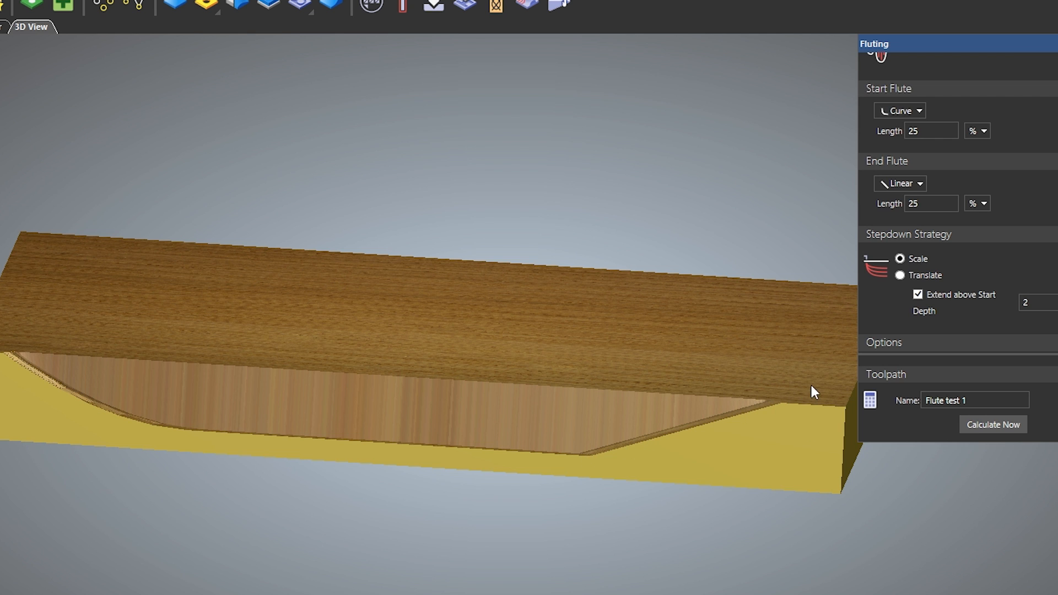
pyautogui.click(906, 186)
pyautogui.click(920, 232)
pyautogui.click(995, 428)
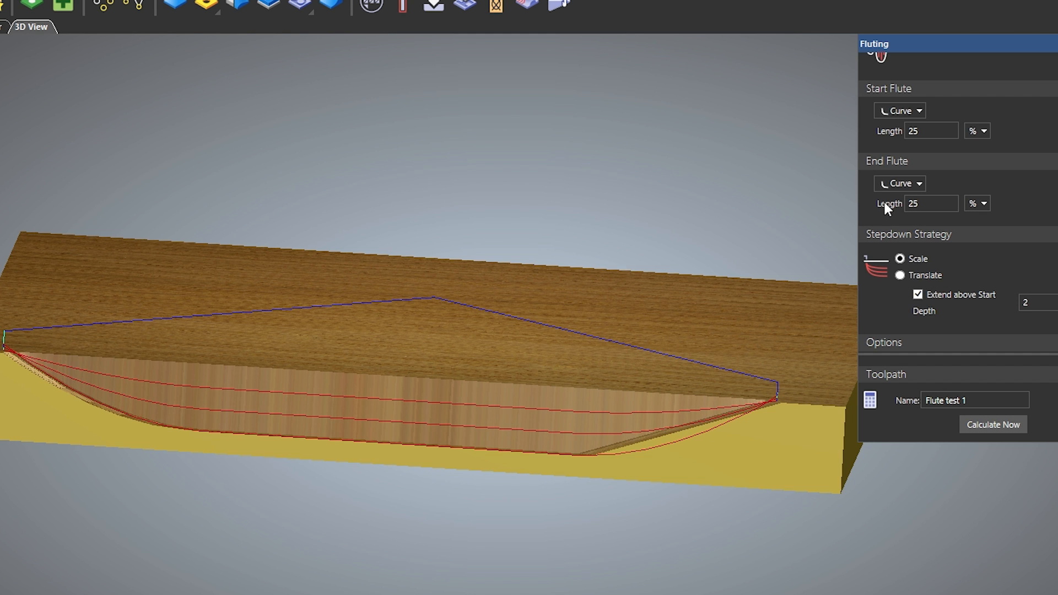
# Give the start flute a Custom curve profile with a top angle of about 89 degrees and recalculate the toolpath.
pyautogui.click(909, 108)
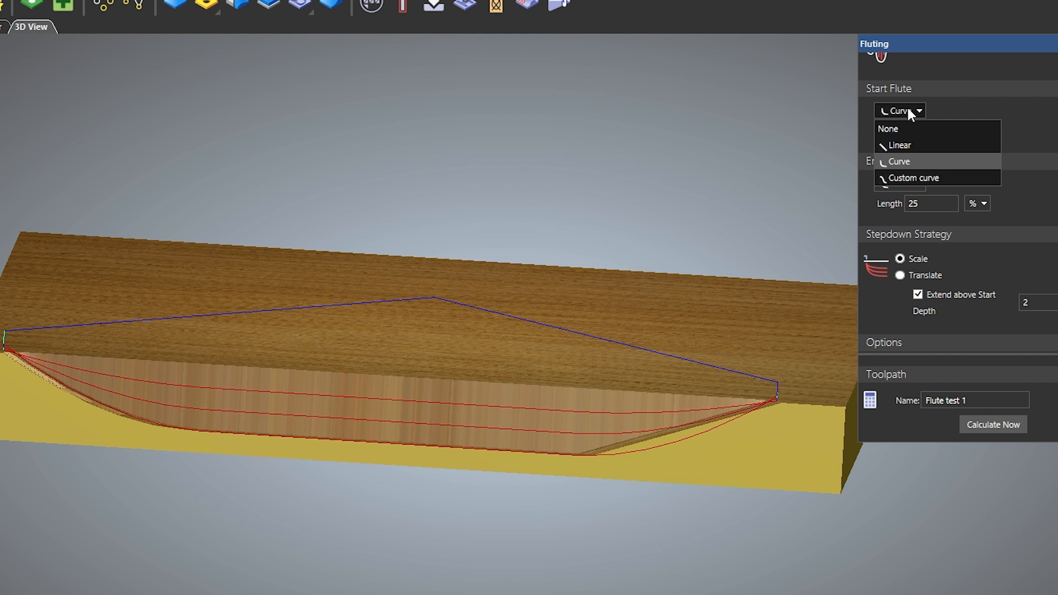
pyautogui.click(898, 177)
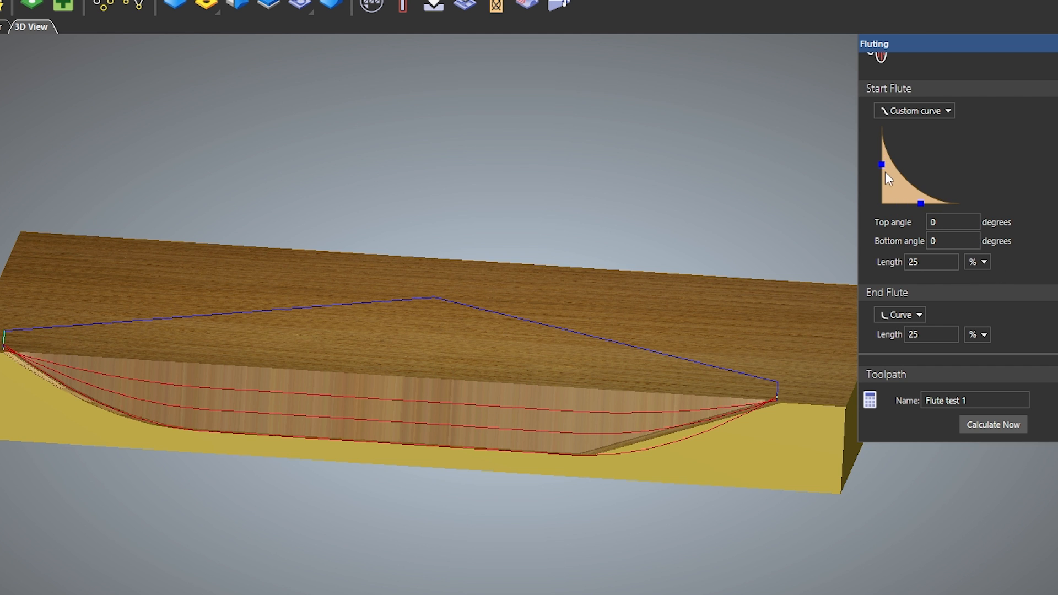
pyautogui.moveTo(884, 164); pyautogui.dragTo(908, 164)
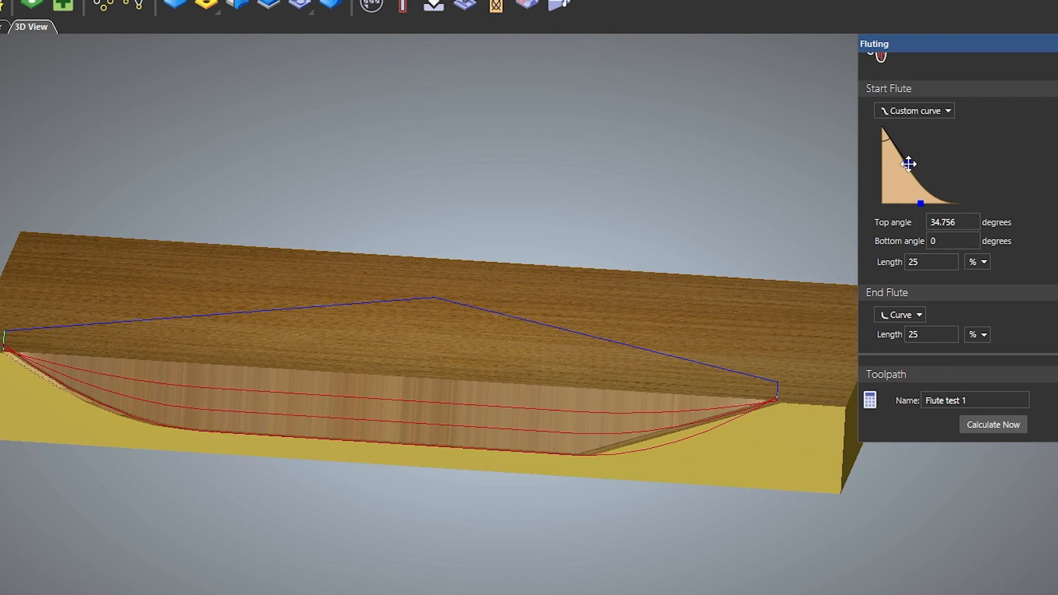
pyautogui.moveTo(908, 163); pyautogui.dragTo(942, 124)
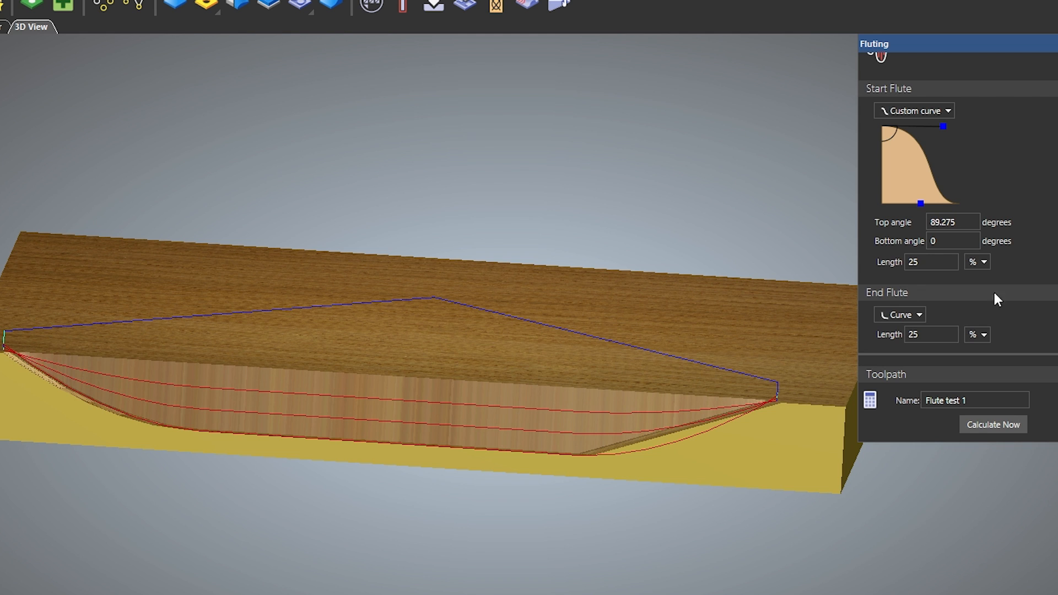
pyautogui.click(986, 426)
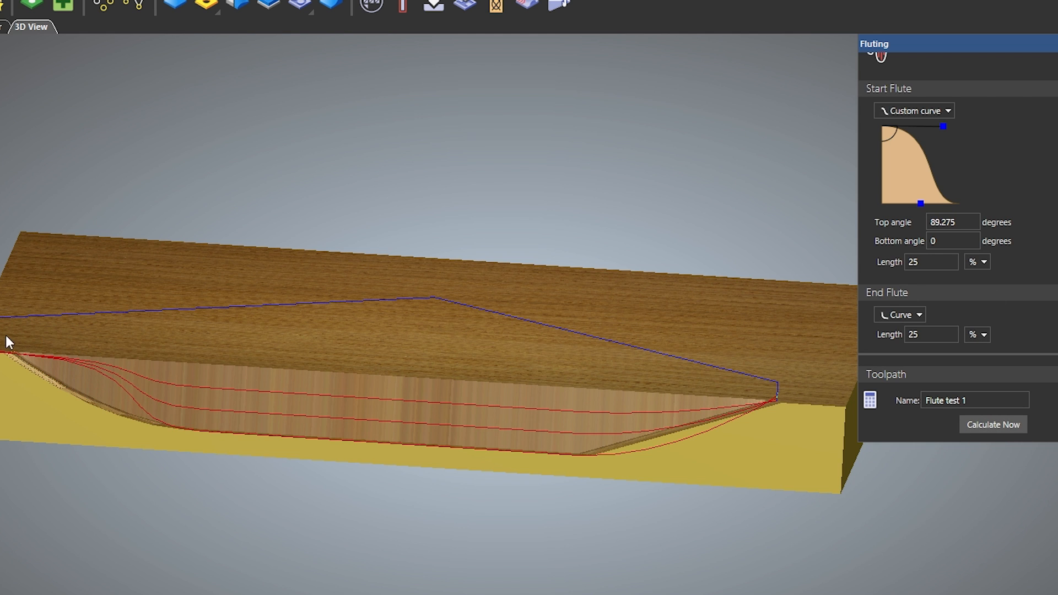
pyautogui.moveTo(45, 396); pyautogui.dragTo(468, 349, button='middle')
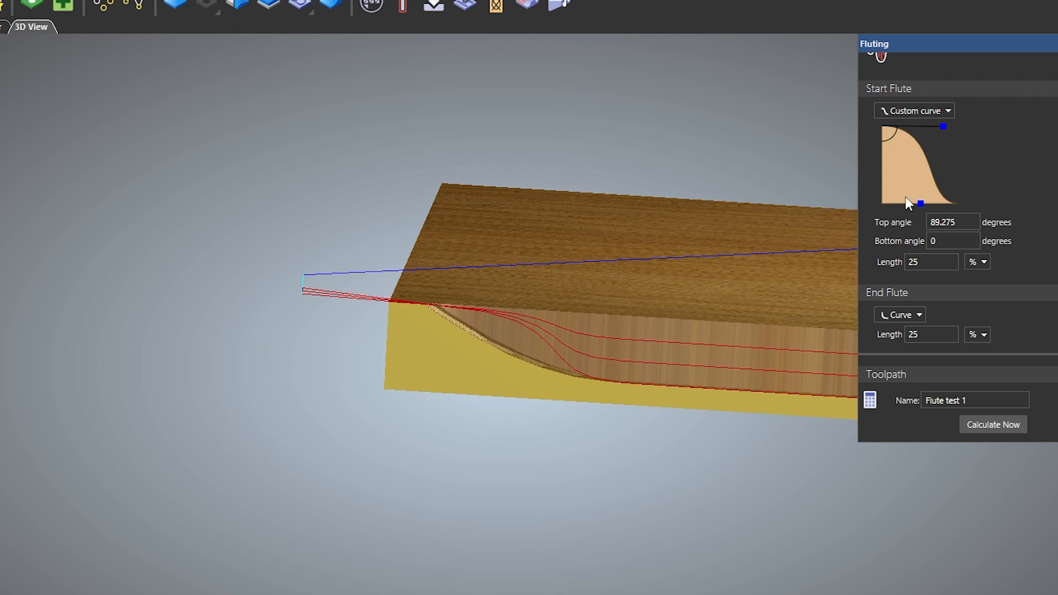
# Reshape the start flute's custom curve to a 90 degree bottom angle, recalculate and inspect the simulated cut.
pyautogui.moveTo(917, 205); pyautogui.dragTo(984, 149)
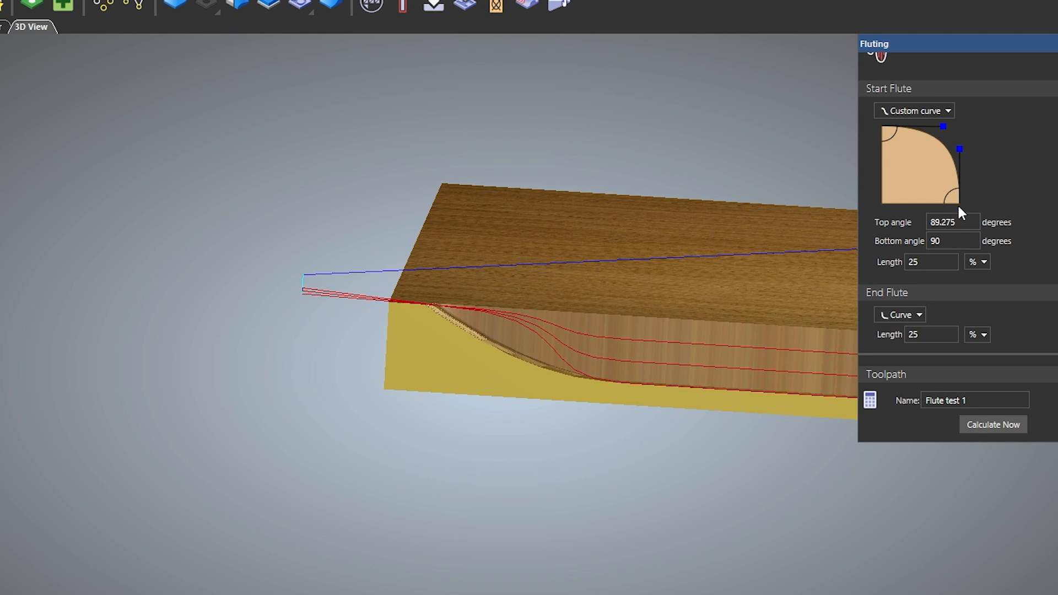
pyautogui.click(1001, 425)
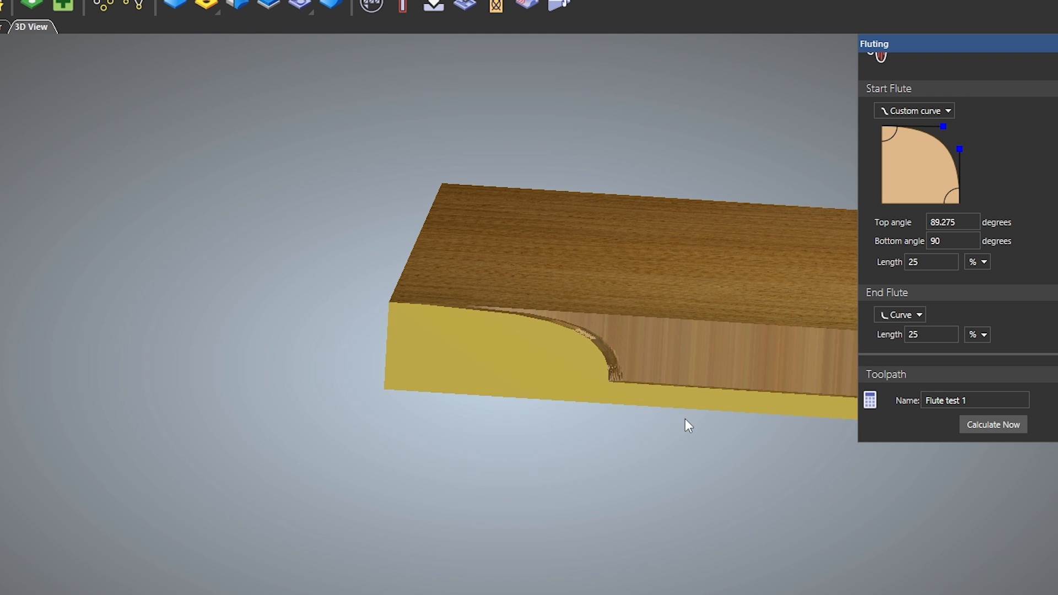
pyautogui.moveTo(708, 331); pyautogui.dragTo(730, 419)
pyautogui.moveTo(858, 454); pyautogui.dragTo(493, 380, button='middle')
pyautogui.scroll(1, 553, 398)
pyautogui.moveTo(545, 372); pyautogui.dragTo(531, 279)
# Give the end flute a Custom curve with about 17 degrees top and 75.5 degrees bottom angle, and recalculate.
pyautogui.click(955, 222)
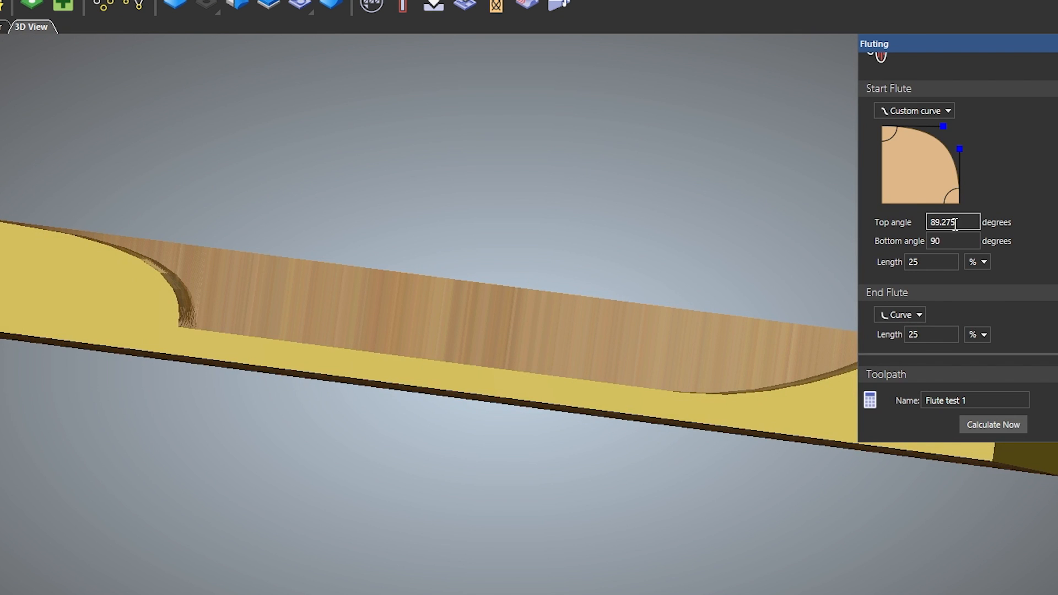
pyautogui.click(919, 314)
pyautogui.click(922, 381)
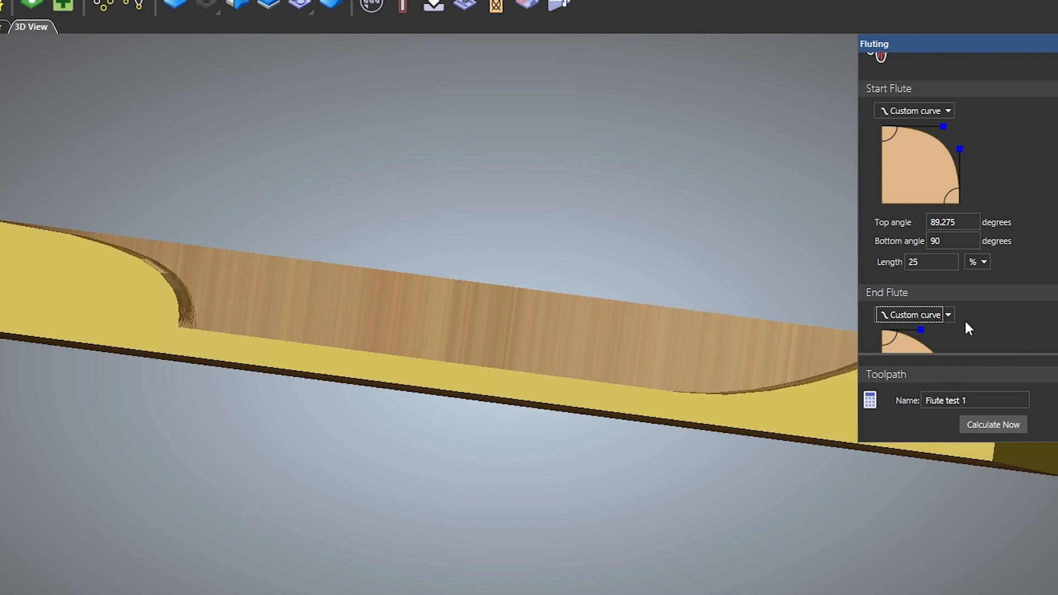
pyautogui.scroll(-3, 1044, 248)
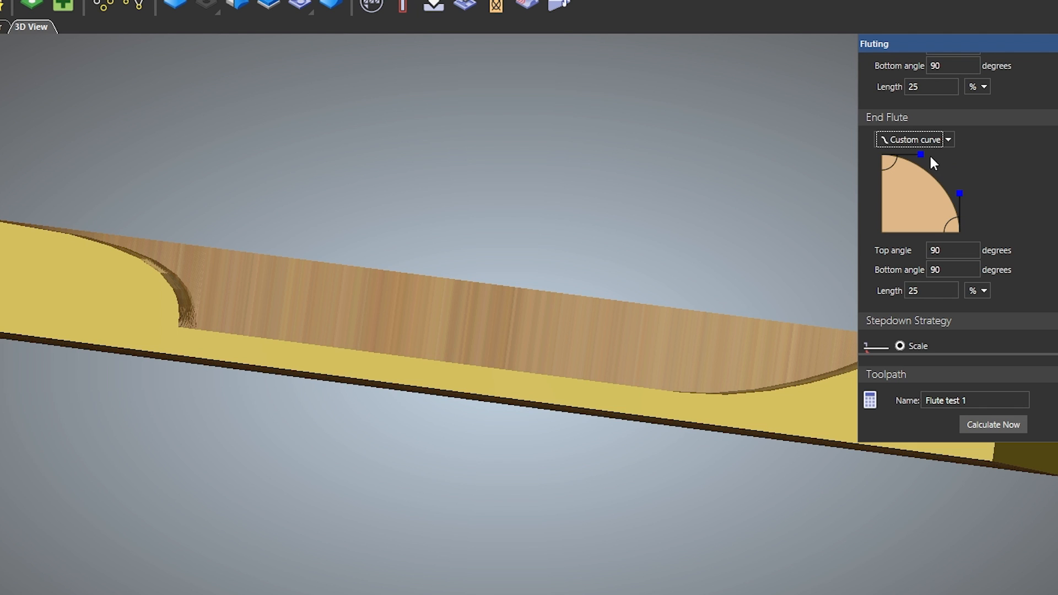
pyautogui.moveTo(920, 155); pyautogui.dragTo(901, 209)
pyautogui.moveTo(959, 193); pyautogui.dragTo(940, 157)
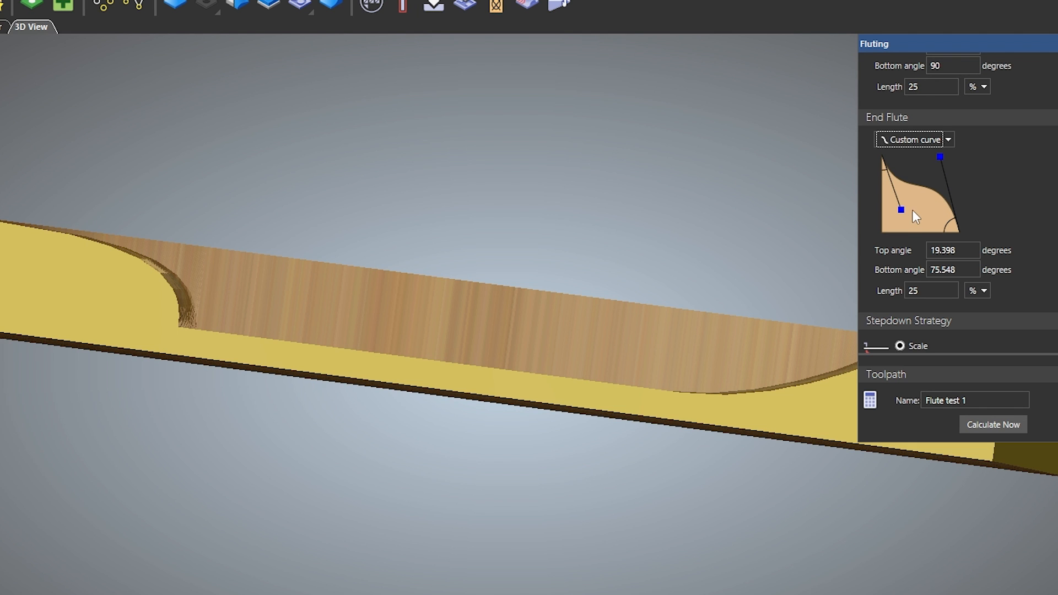
pyautogui.moveTo(904, 209); pyautogui.dragTo(903, 224)
pyautogui.click(1001, 422)
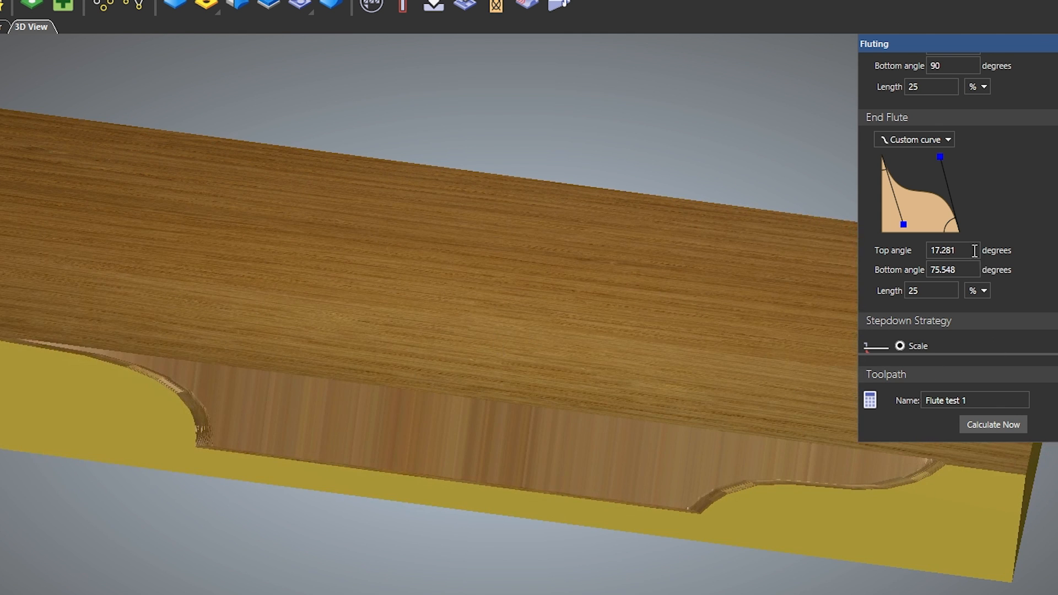
# Return to the flute profile options and select the line along the model's lower edge in the 2D view.
pyautogui.scroll(5, 988, 247)
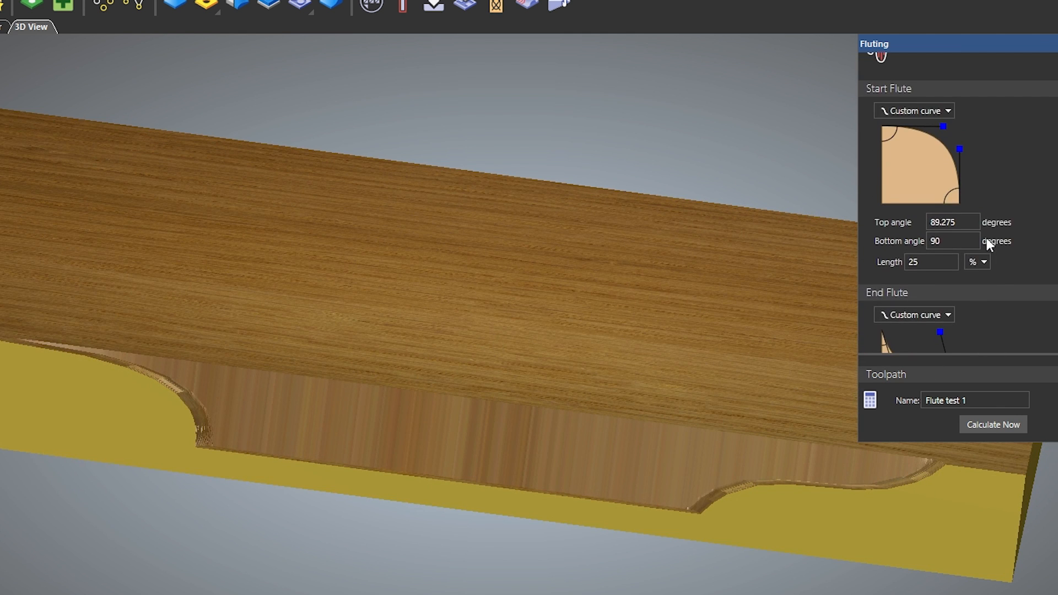
pyautogui.scroll(2, 989, 245)
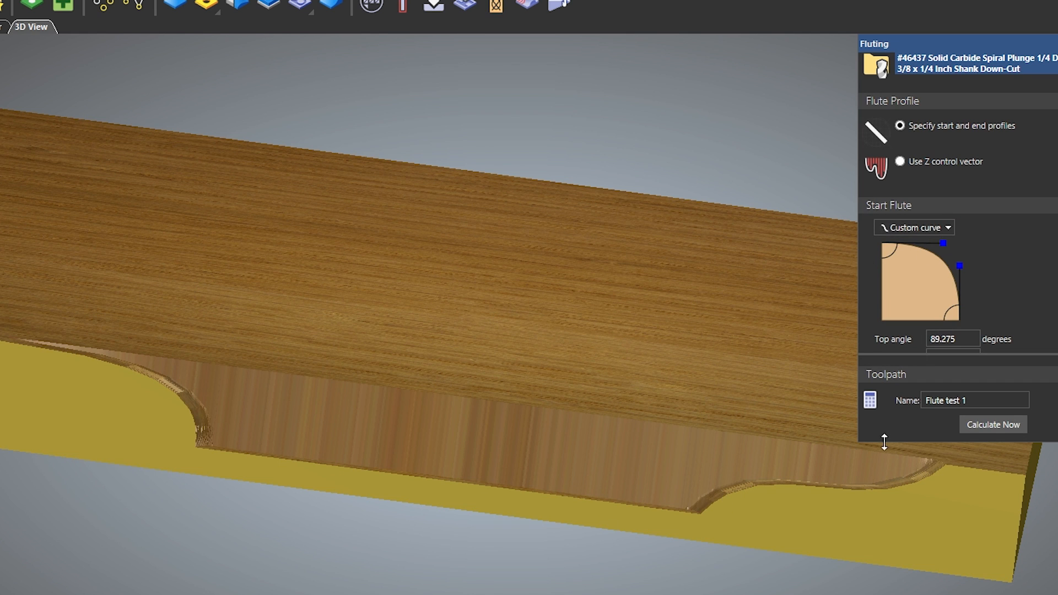
pyautogui.click(943, 405)
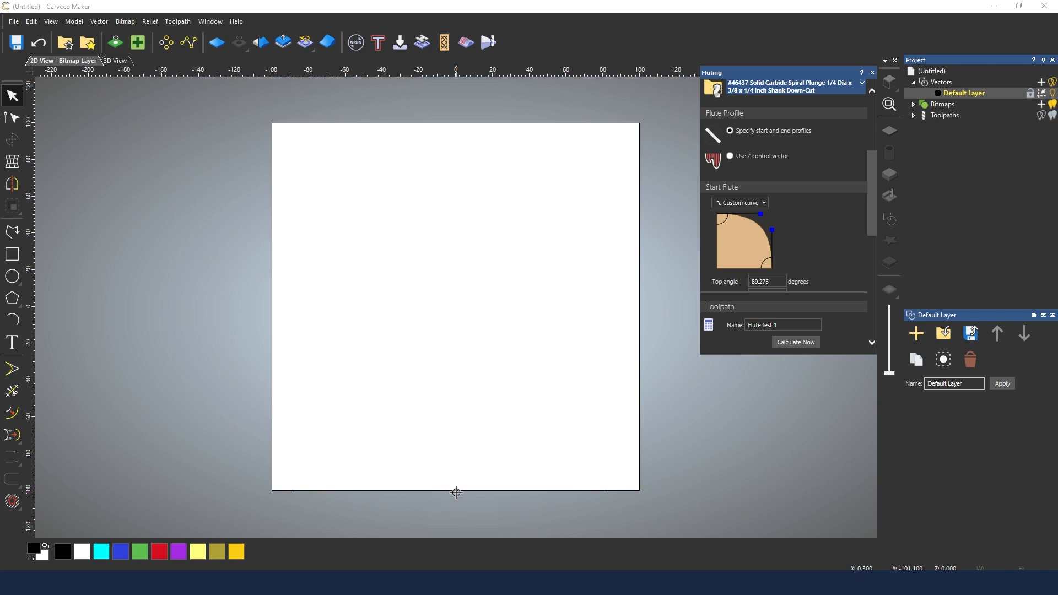
pyautogui.click(456, 490)
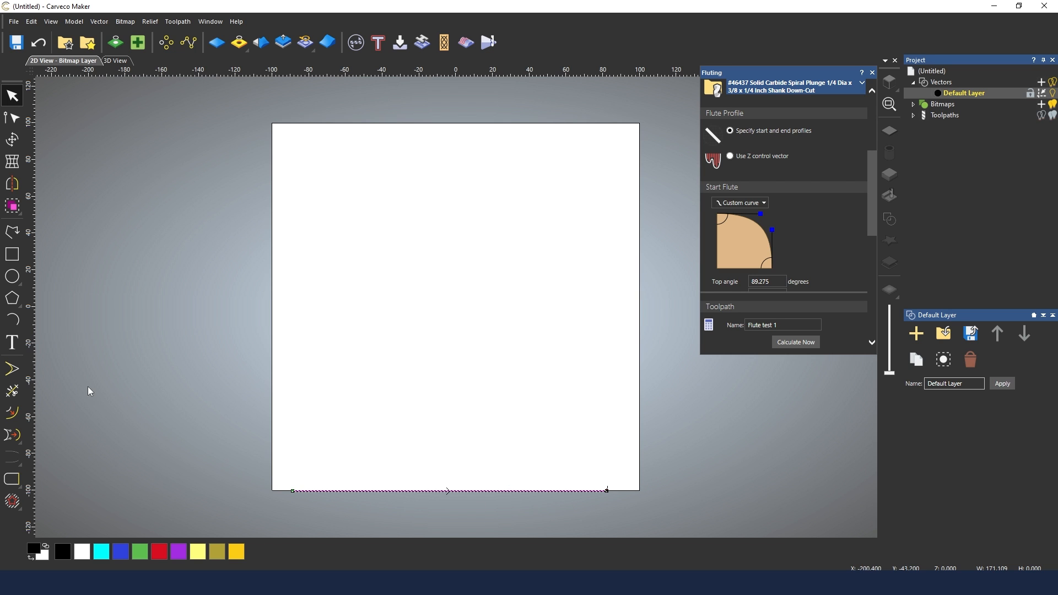
# Draw an open zigzag polyline about 102 mm wide and 20 mm high, and move it outside the model's left edge.
pyautogui.click(18, 236)
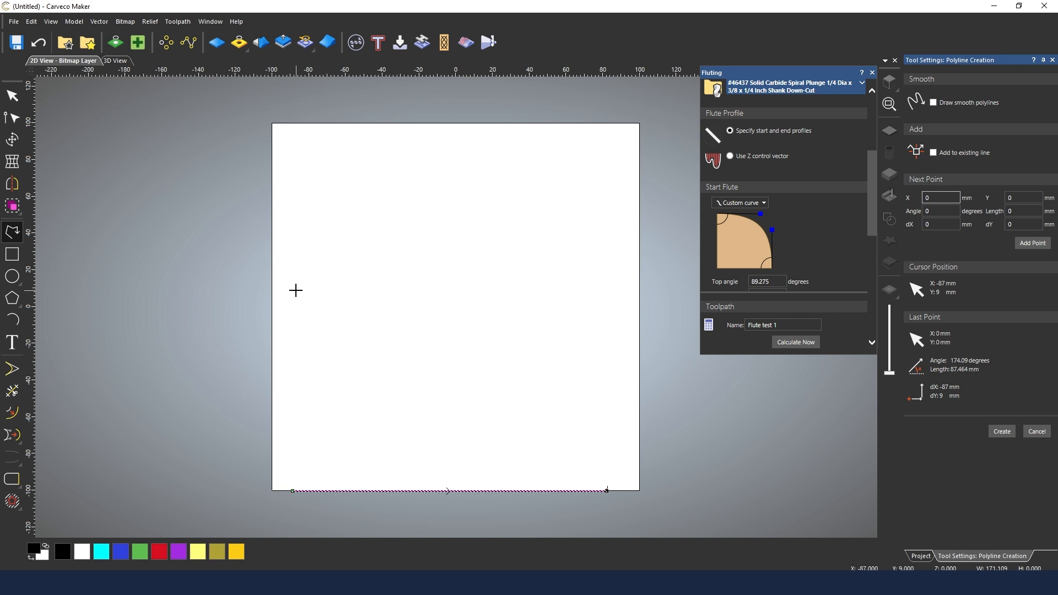
pyautogui.click(298, 247)
pyautogui.click(320, 276)
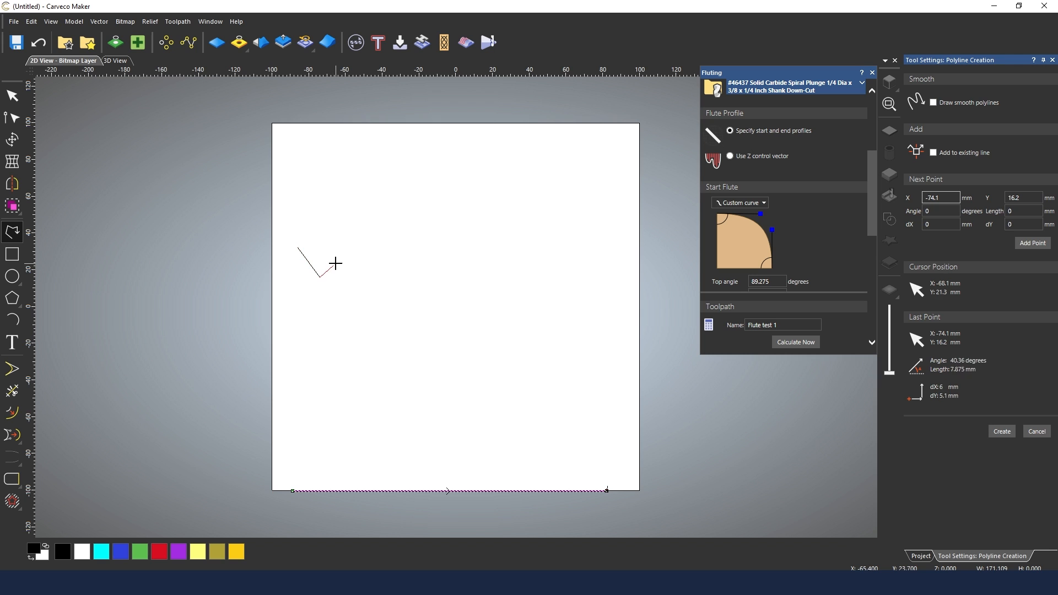
pyautogui.click(336, 264)
pyautogui.click(351, 276)
pyautogui.click(373, 266)
pyautogui.click(398, 277)
pyautogui.click(425, 263)
pyautogui.click(436, 277)
pyautogui.click(486, 241)
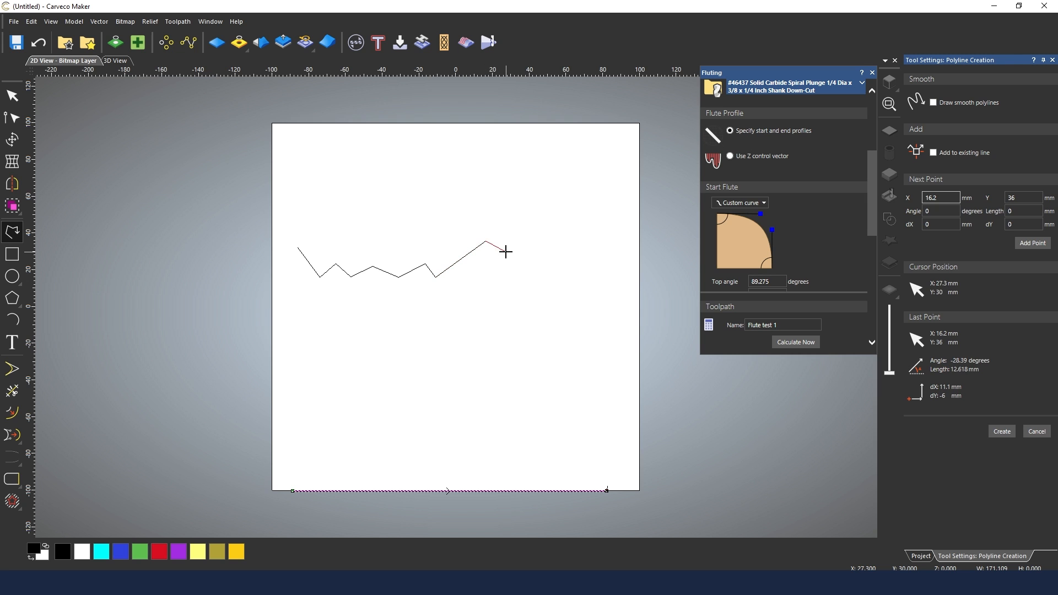
pyautogui.click(1001, 430)
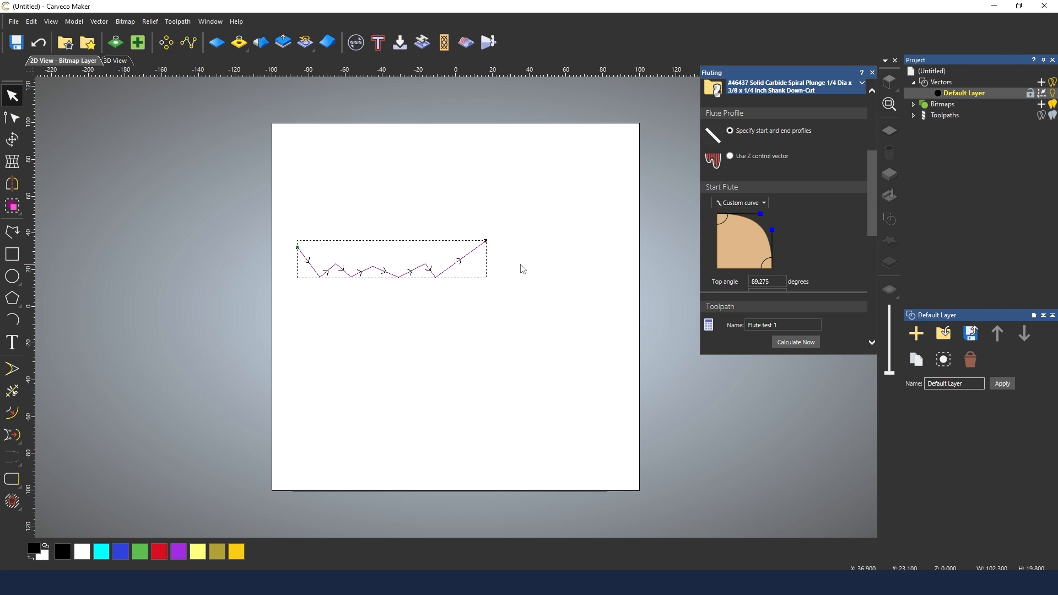
pyautogui.moveTo(454, 266); pyautogui.dragTo(236, 284)
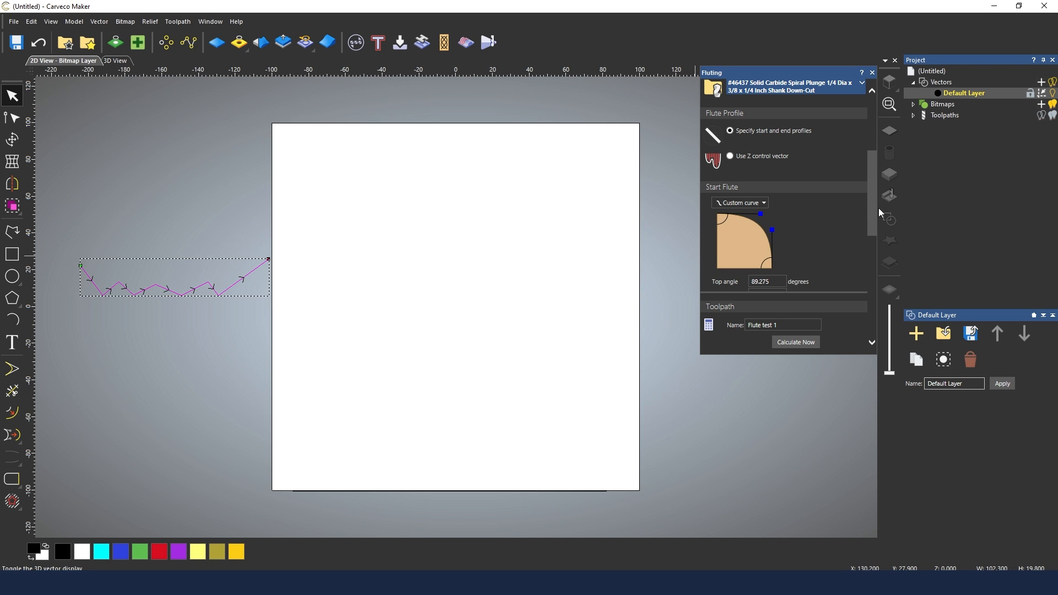
# Switch the flute profile to Use Z control vector and assign the zigzag polyline as that vector.
pyautogui.moveTo(853, 356); pyautogui.dragTo(862, 491)
pyautogui.scroll(3, 828, 343)
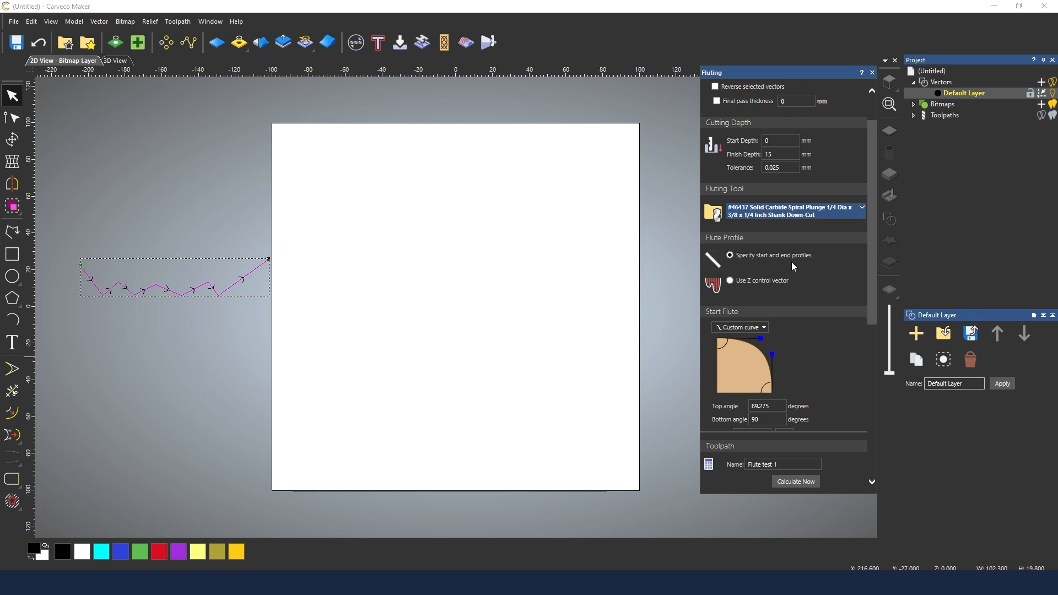
pyautogui.click(753, 285)
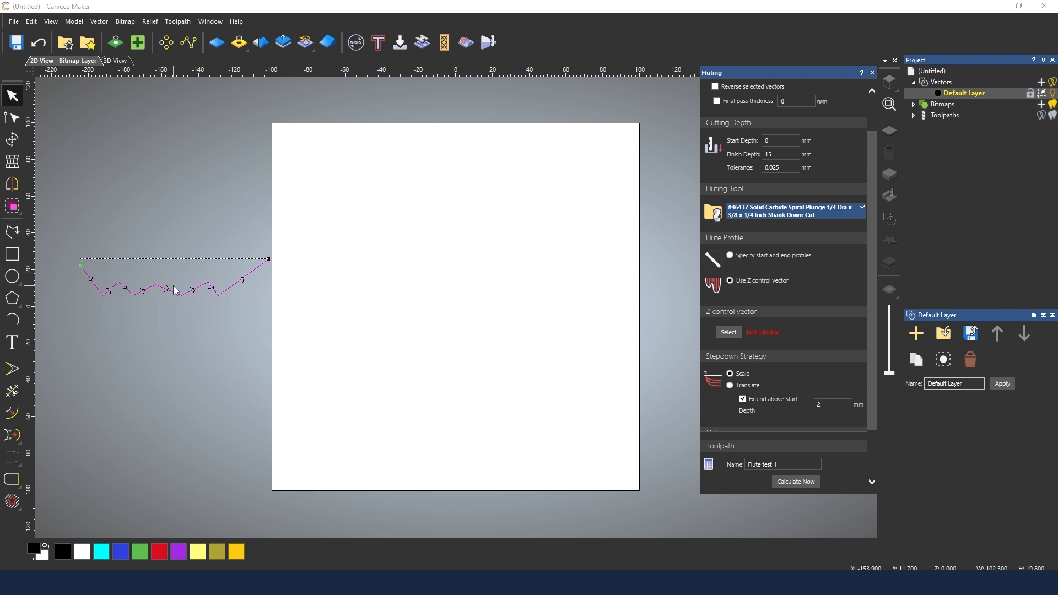
pyautogui.click(729, 333)
pyautogui.scroll(-2, 872, 312)
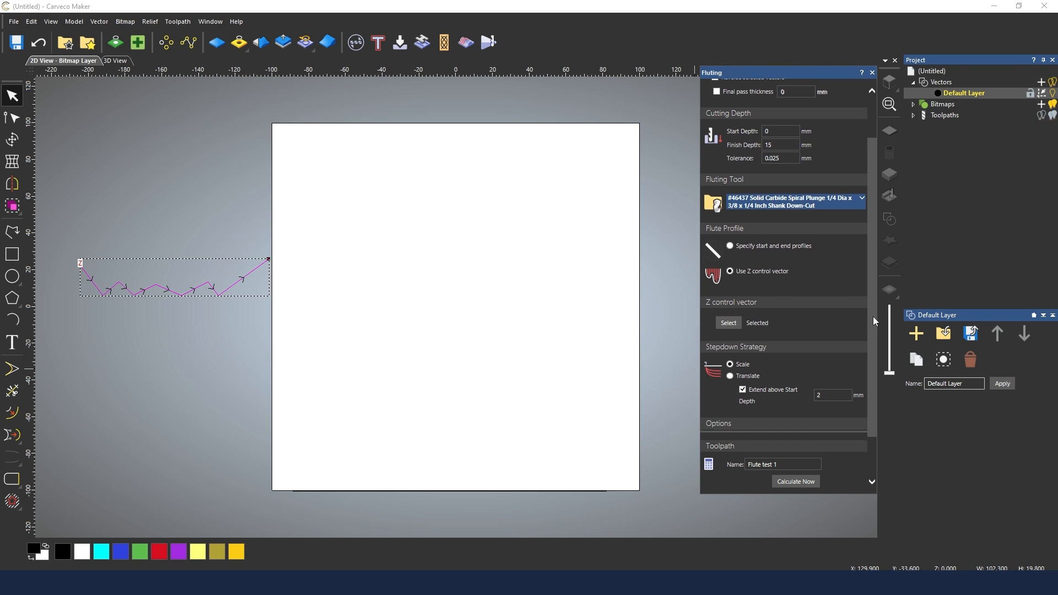
# Recalculate the fluting toolpath on the line along the model's lower edge and simulate it in the 3D view.
pyautogui.click(488, 490)
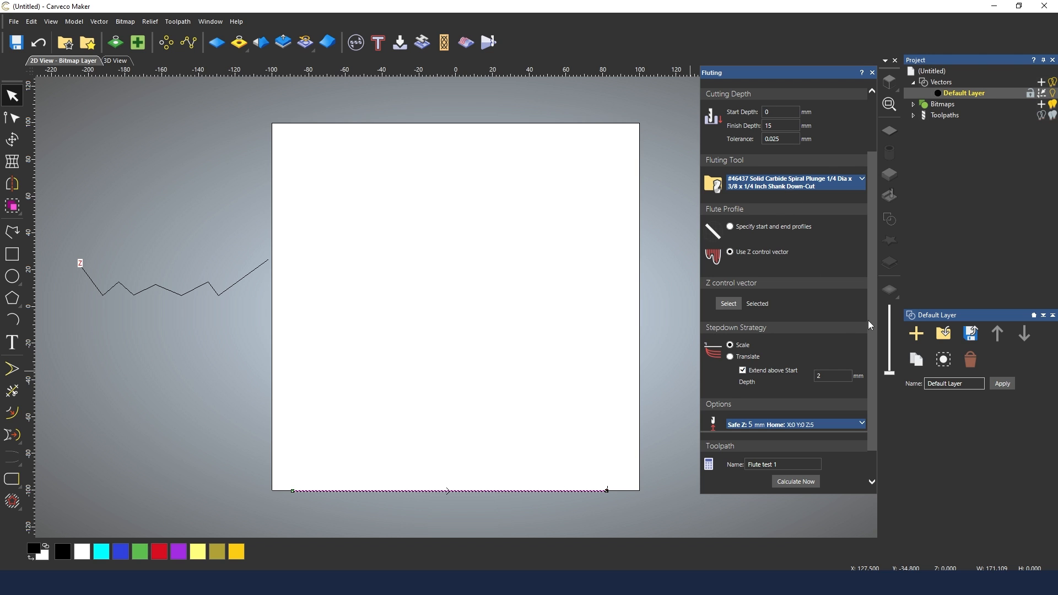
pyautogui.scroll(-2, 869, 324)
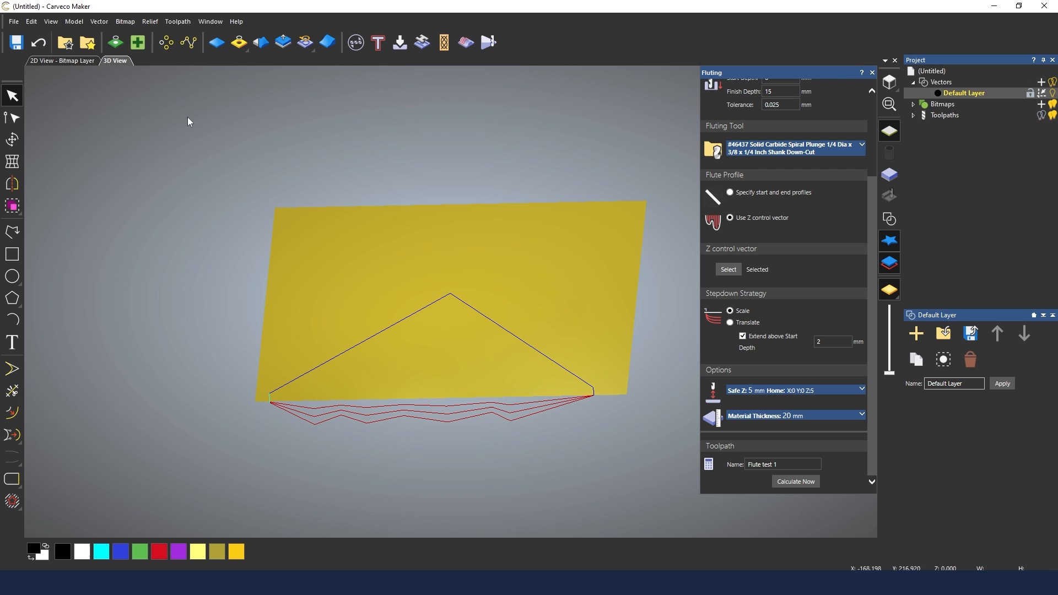
pyautogui.click(115, 60)
pyautogui.moveTo(434, 424); pyautogui.dragTo(438, 348)
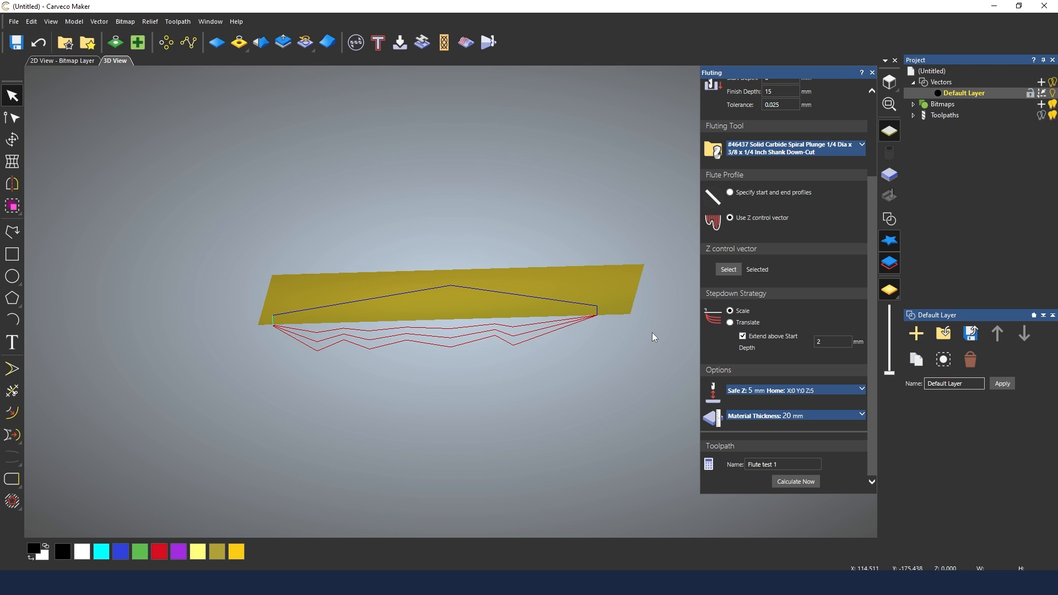
pyautogui.click(948, 114)
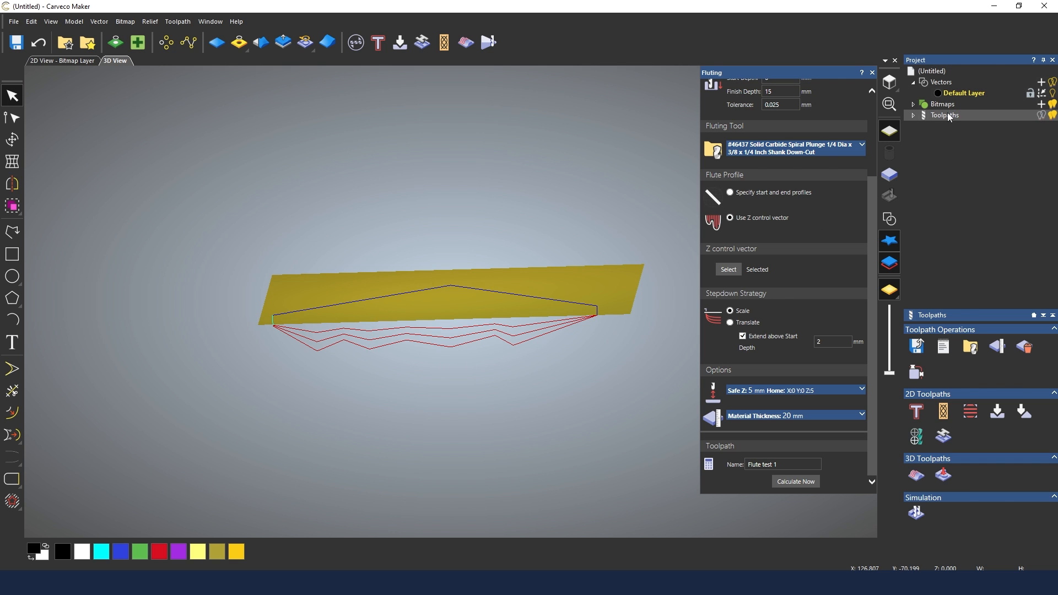
pyautogui.rightClick(947, 114)
pyautogui.click(974, 218)
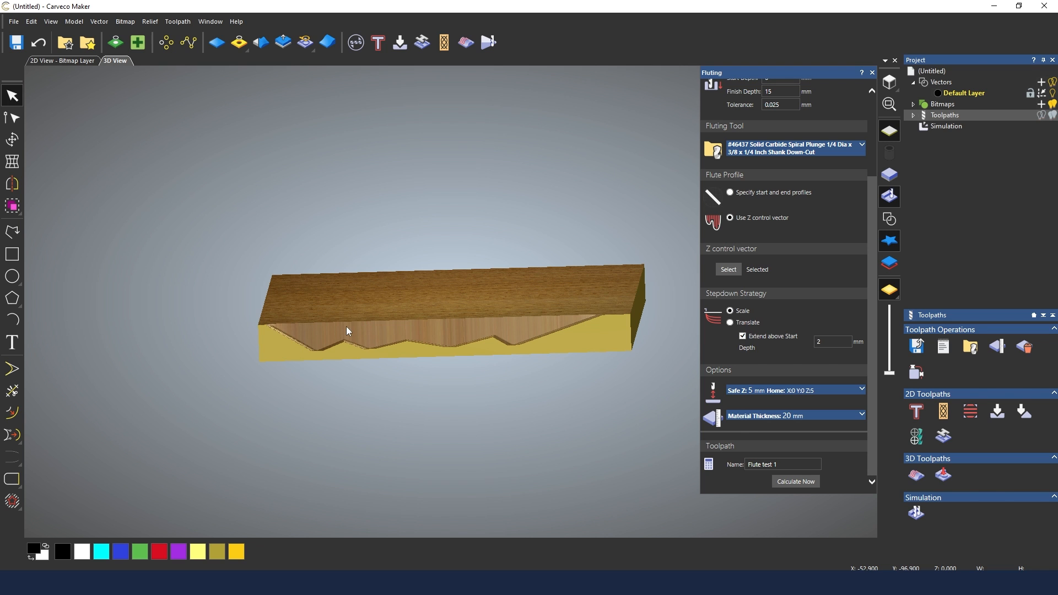
# Delete the line along the model's lower edge and draw a circle about 100 mm in diameter near the model's centre.
pyautogui.click(66, 64)
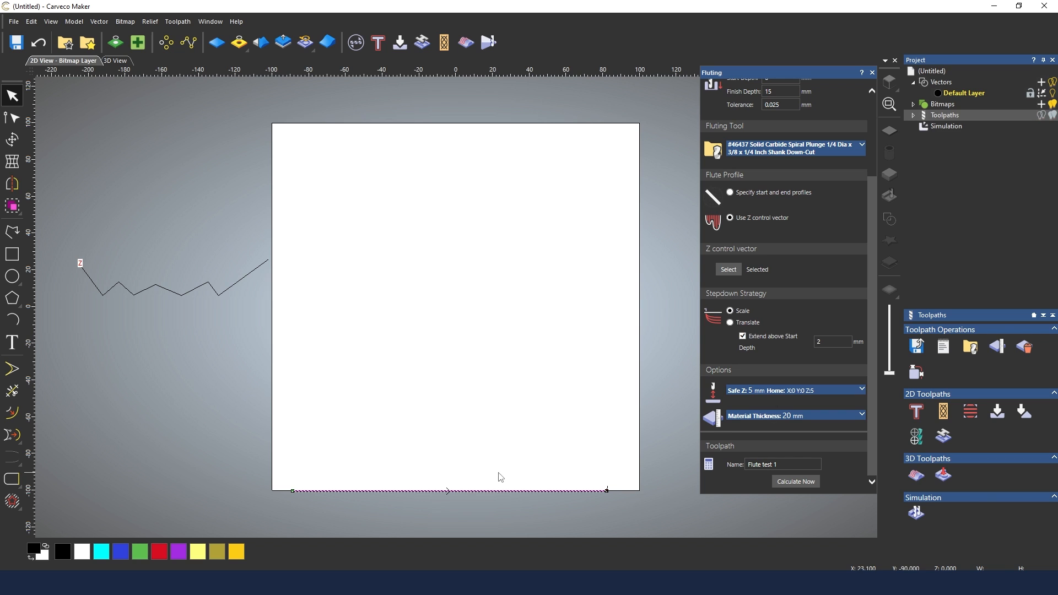
pyautogui.moveTo(497, 504); pyautogui.dragTo(465, 477)
pyautogui.click(465, 465)
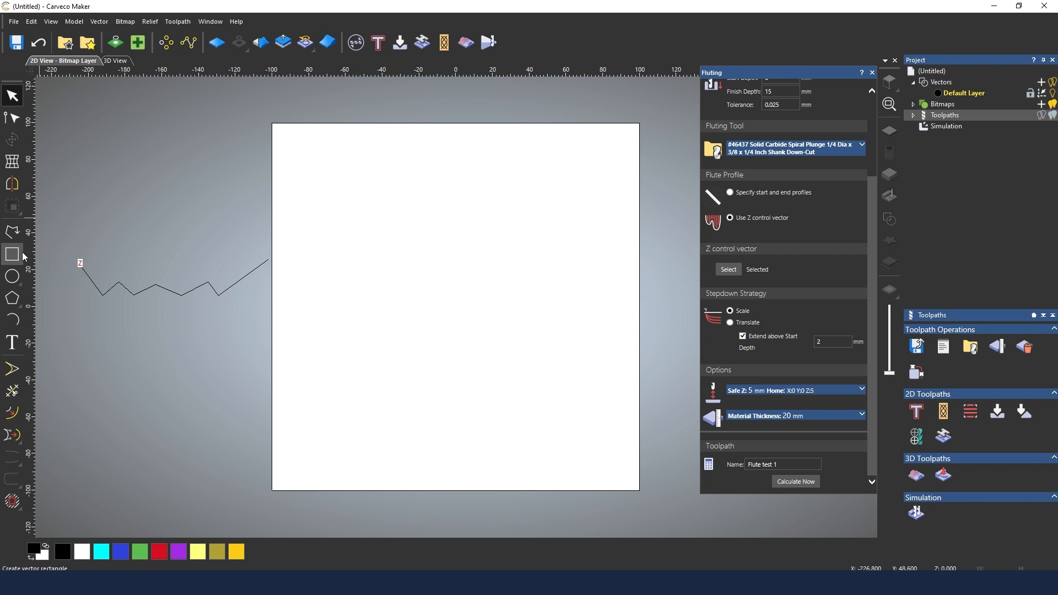
pyautogui.click(12, 276)
pyautogui.click(448, 282)
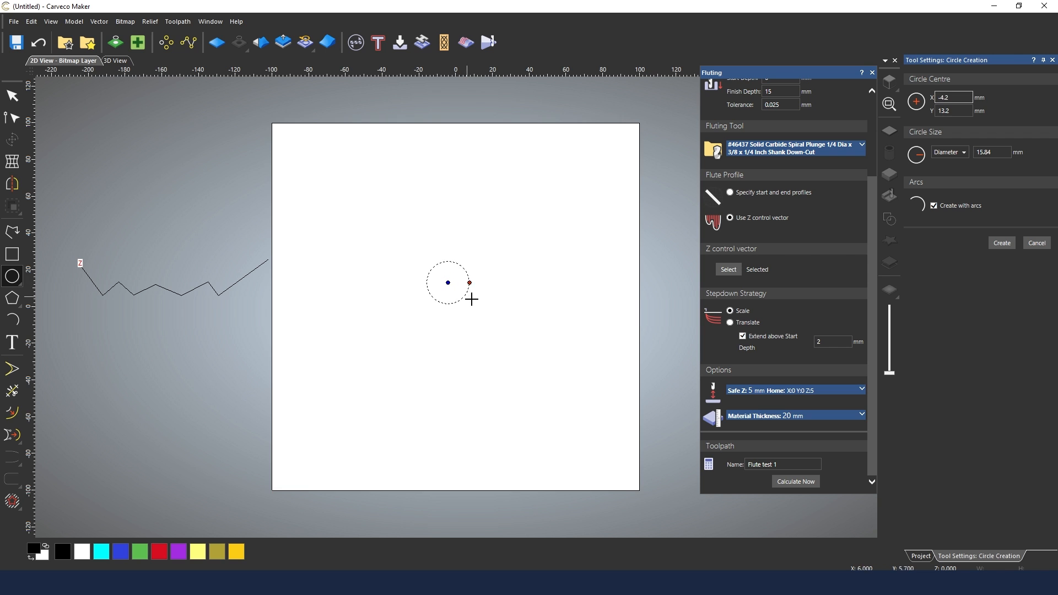
pyautogui.click(526, 333)
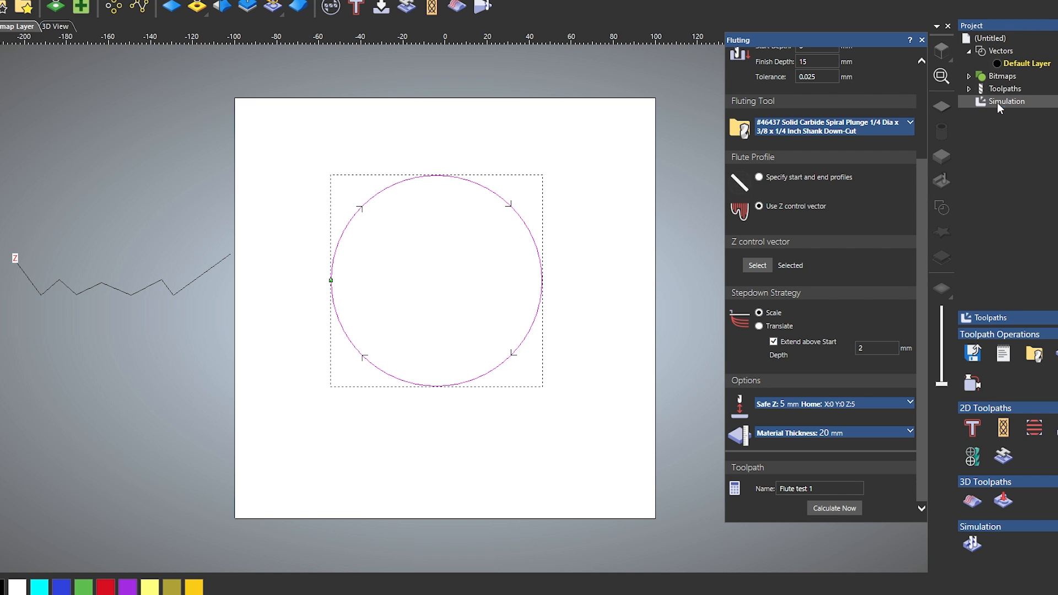
# Simulate all toolpaths and view the circular flute from above.
pyautogui.rightClick(998, 104)
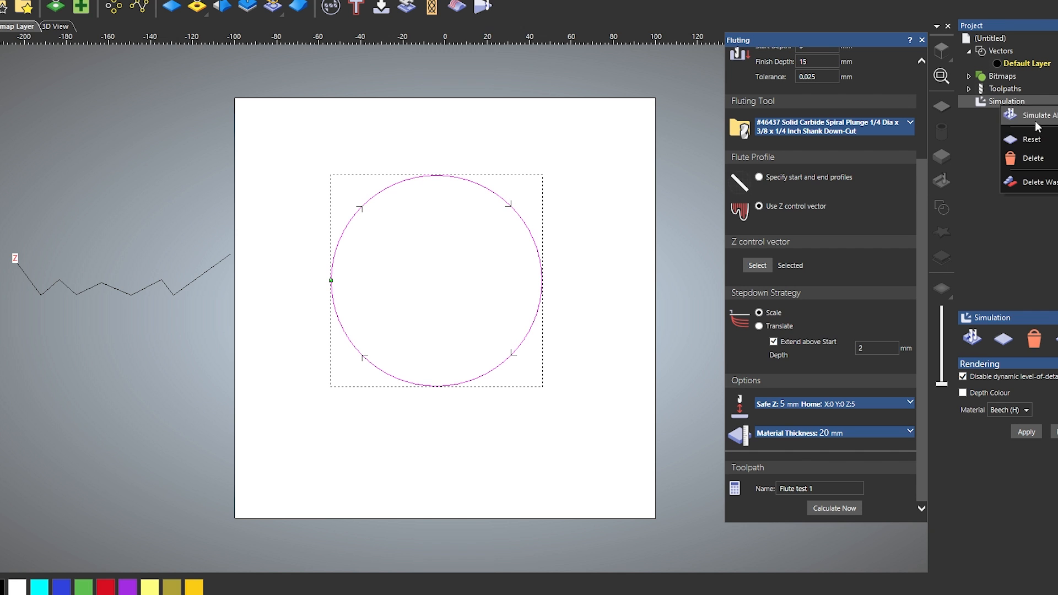
pyautogui.click(1012, 114)
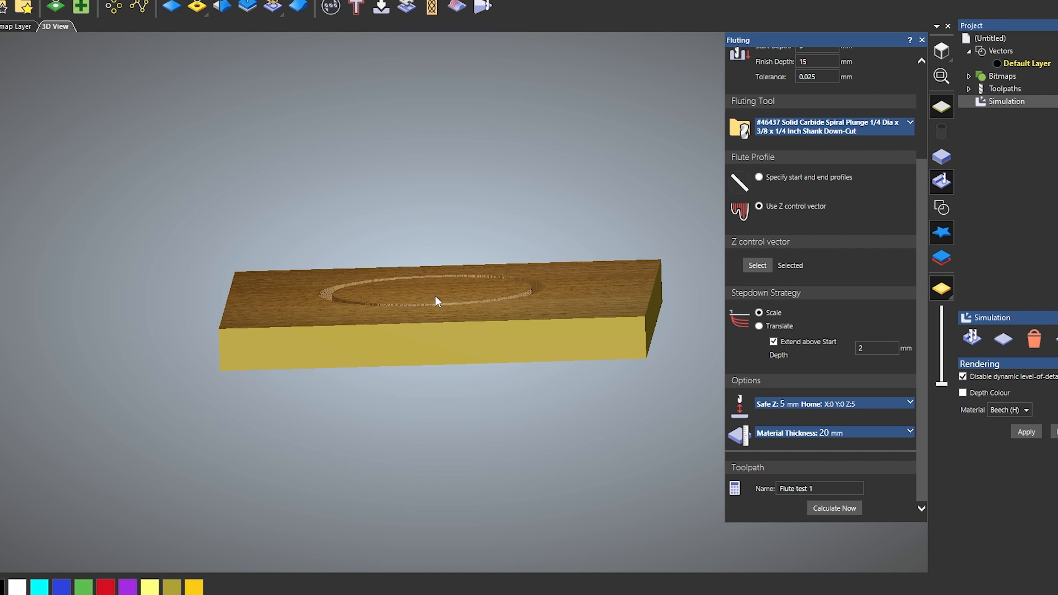
pyautogui.moveTo(386, 288); pyautogui.dragTo(415, 518)
pyautogui.scroll(5, 393, 455)
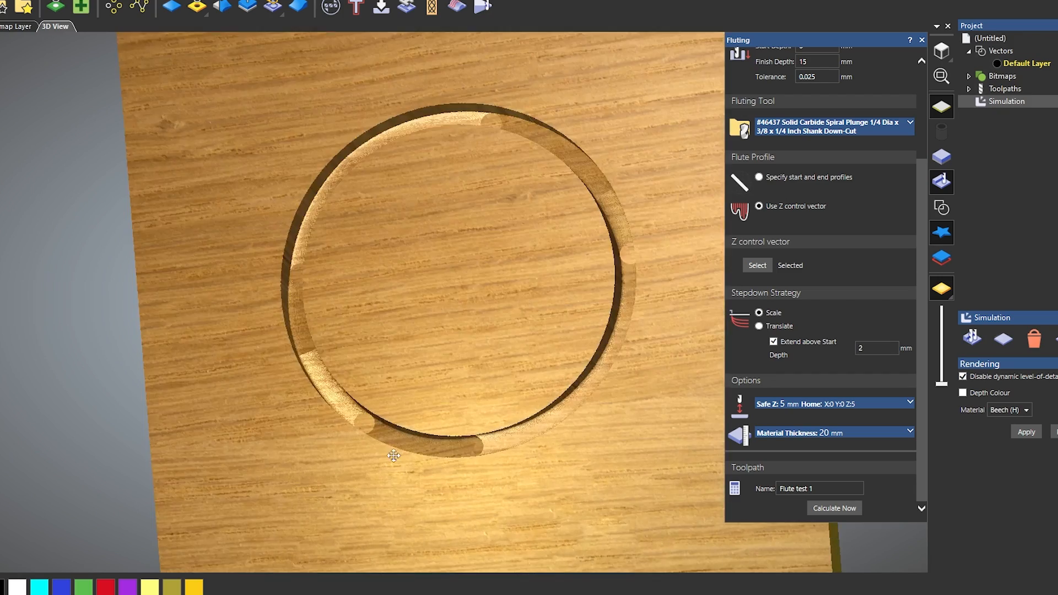
# Examine the depth changes around the simulated circular groove, especially where the flute's start and end meet.
pyautogui.moveTo(389, 378); pyautogui.dragTo(374, 420)
pyautogui.moveTo(546, 406); pyautogui.dragTo(482, 255)
pyautogui.scroll(2, 463, 450)
pyautogui.moveTo(471, 163); pyautogui.dragTo(473, 233)
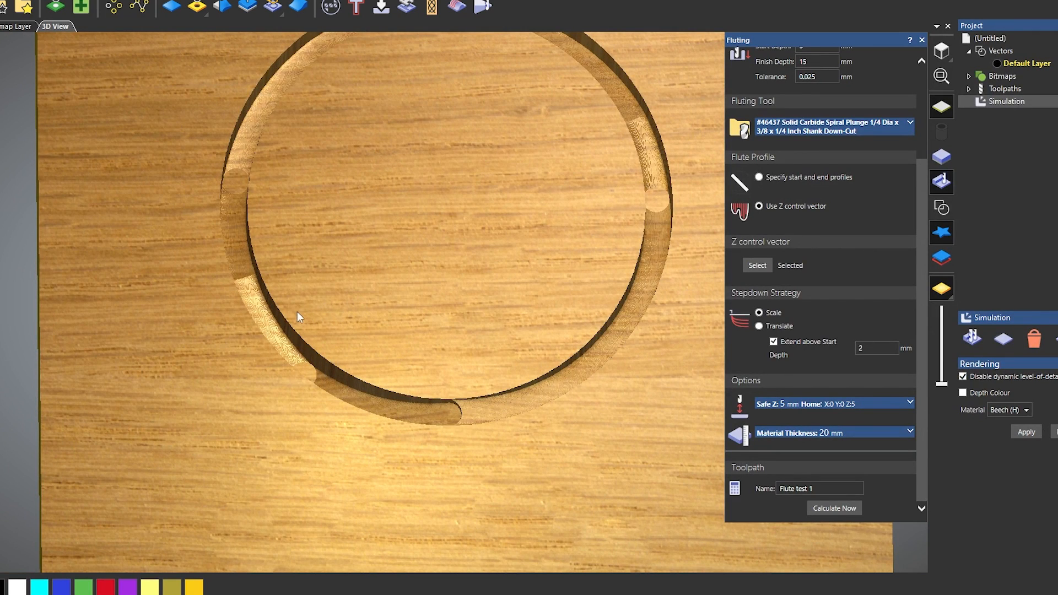
pyautogui.moveTo(442, 432); pyautogui.dragTo(406, 329)
pyautogui.moveTo(376, 373); pyautogui.dragTo(467, 404)
pyautogui.scroll(3, 472, 381)
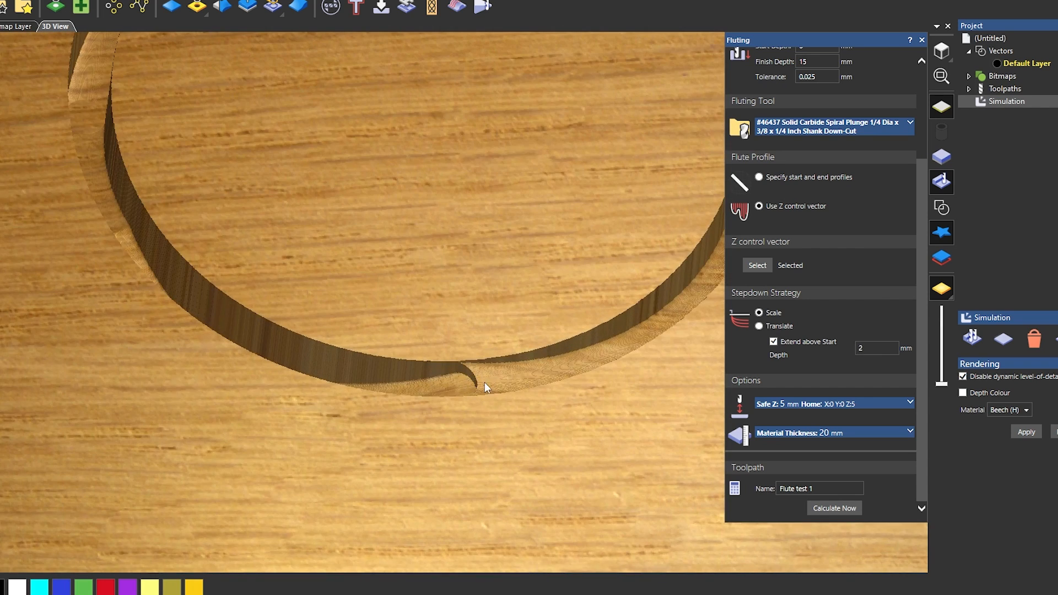
pyautogui.scroll(-3, 479, 388)
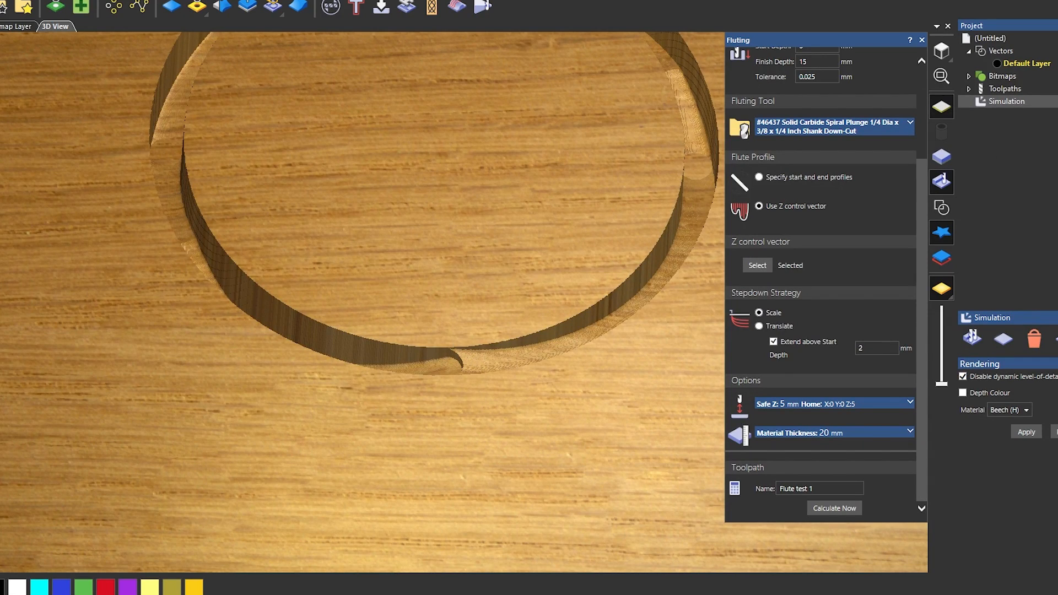
# Show the toolpaths over the simulated block and examine the circular passes from several angles.
pyautogui.click(1055, 89)
pyautogui.moveTo(430, 373); pyautogui.dragTo(406, 223)
pyautogui.moveTo(102, 312); pyautogui.dragTo(291, 380)
pyautogui.moveTo(103, 360); pyautogui.dragTo(154, 405)
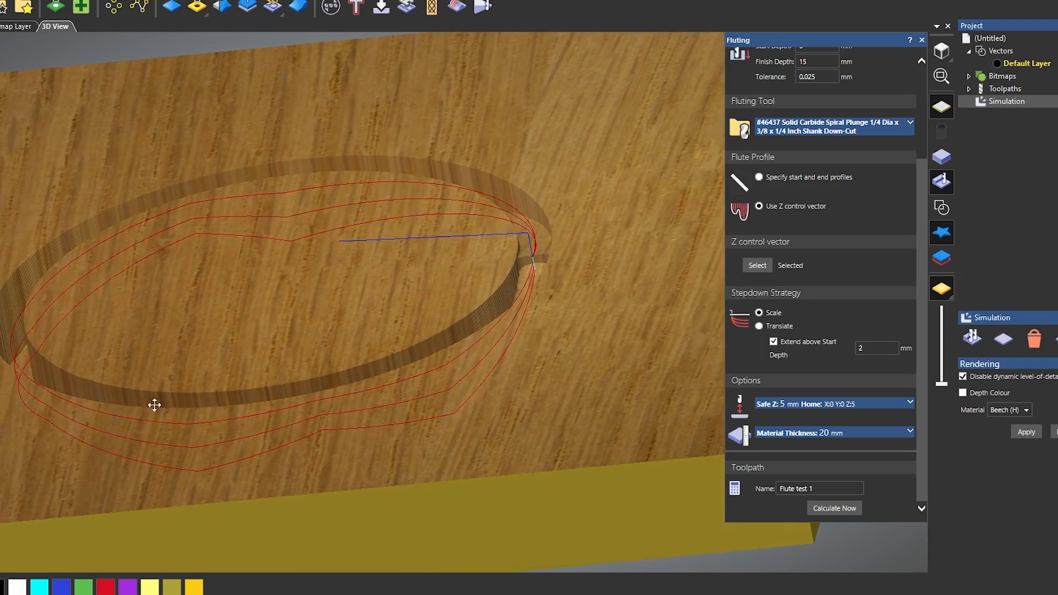
pyautogui.moveTo(550, 307); pyautogui.dragTo(350, 421)
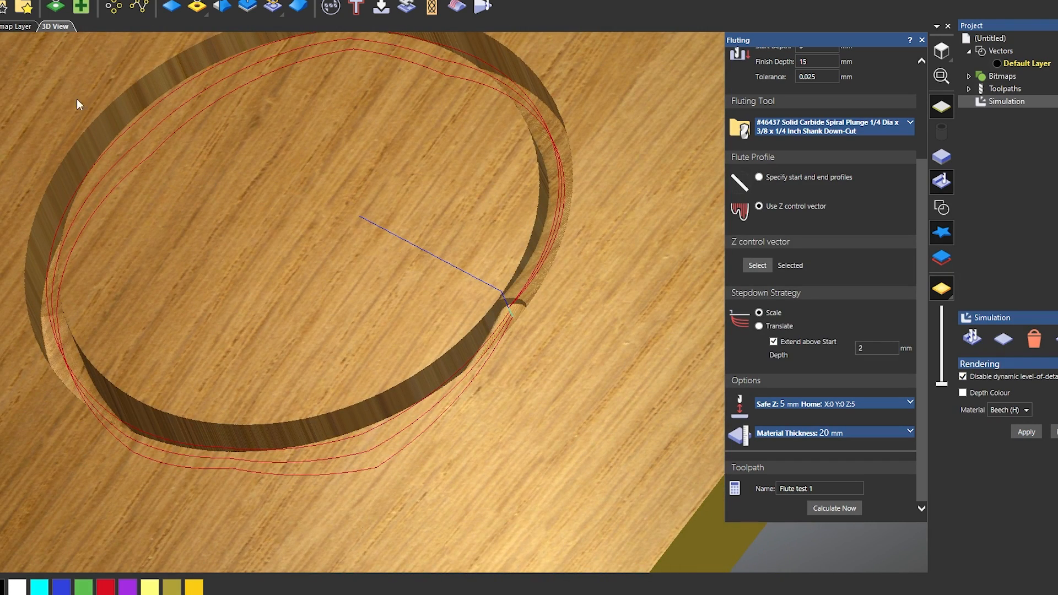
# Return to the 2D view and delete the zigzag control polyline.
pyautogui.click(3, 28)
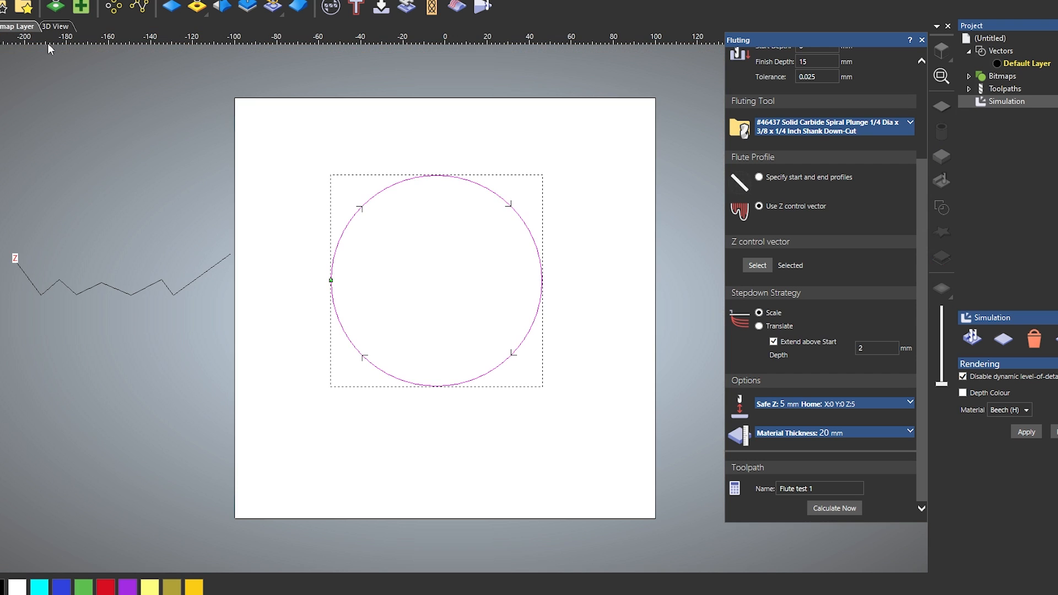
pyautogui.click(182, 293)
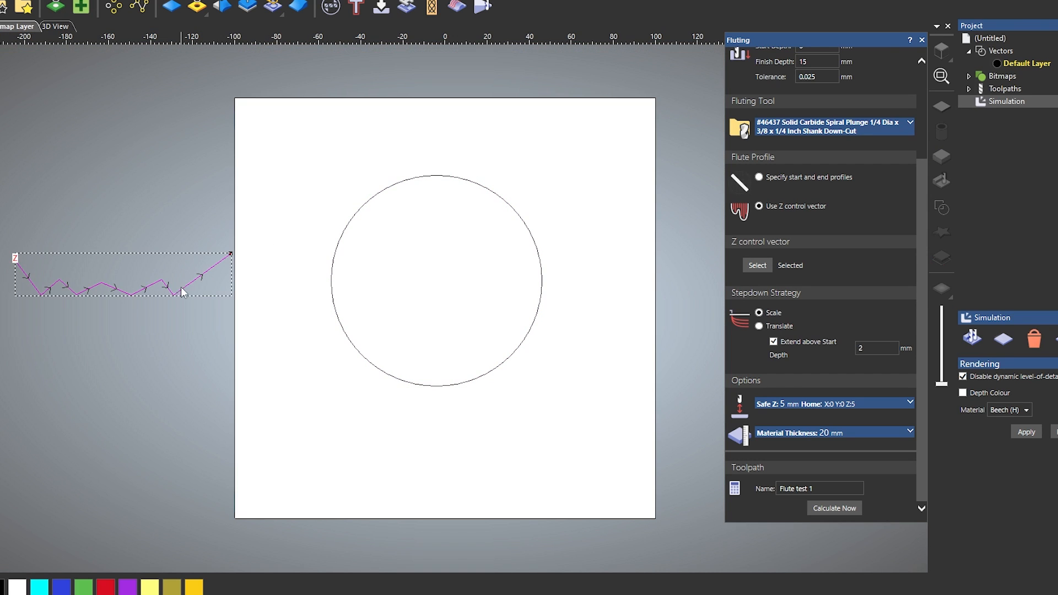
pyautogui.press('Delete')
# Draw a smooth wavy polyline about 200 mm wide and 43 mm high, and shift it partly beyond the model's left edge.
pyautogui.press('p')
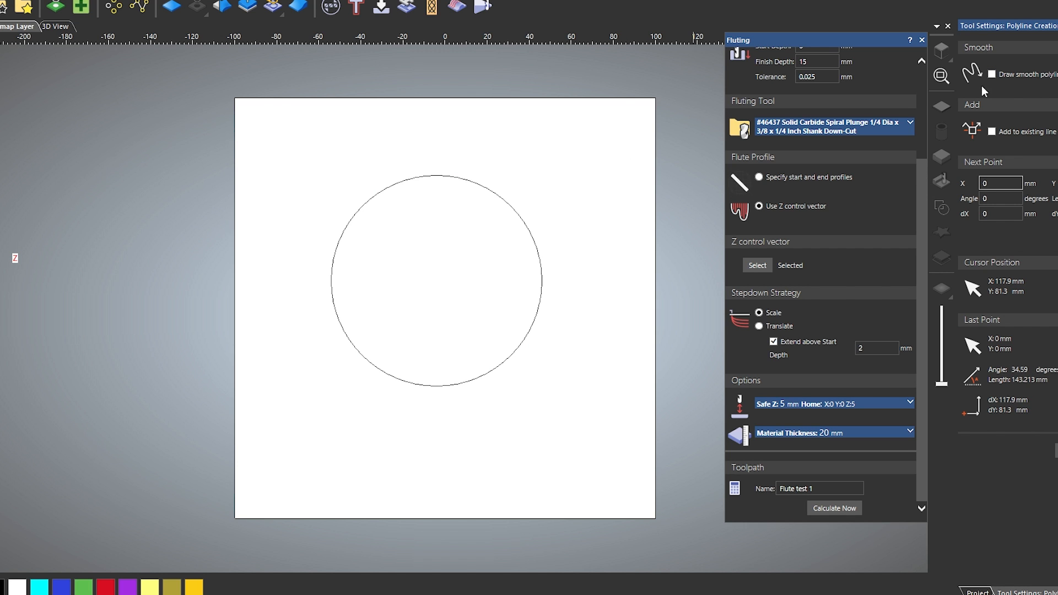
pyautogui.click(992, 75)
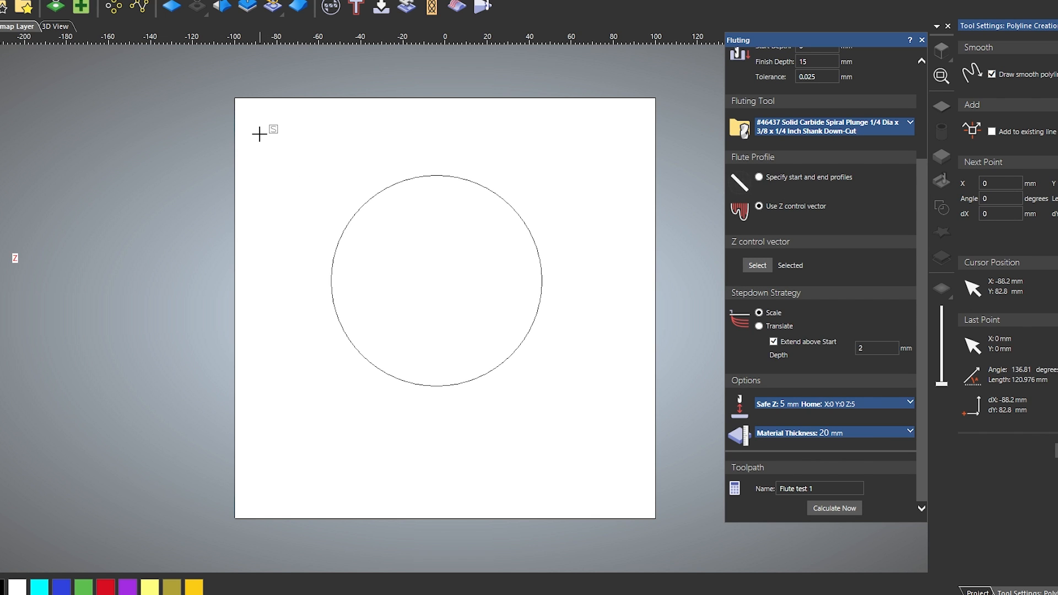
pyautogui.moveTo(259, 133)
pyautogui.mouseDown()
pyautogui.moveTo(267, 147)
pyautogui.moveTo(678, 134)
pyautogui.mouseUp()
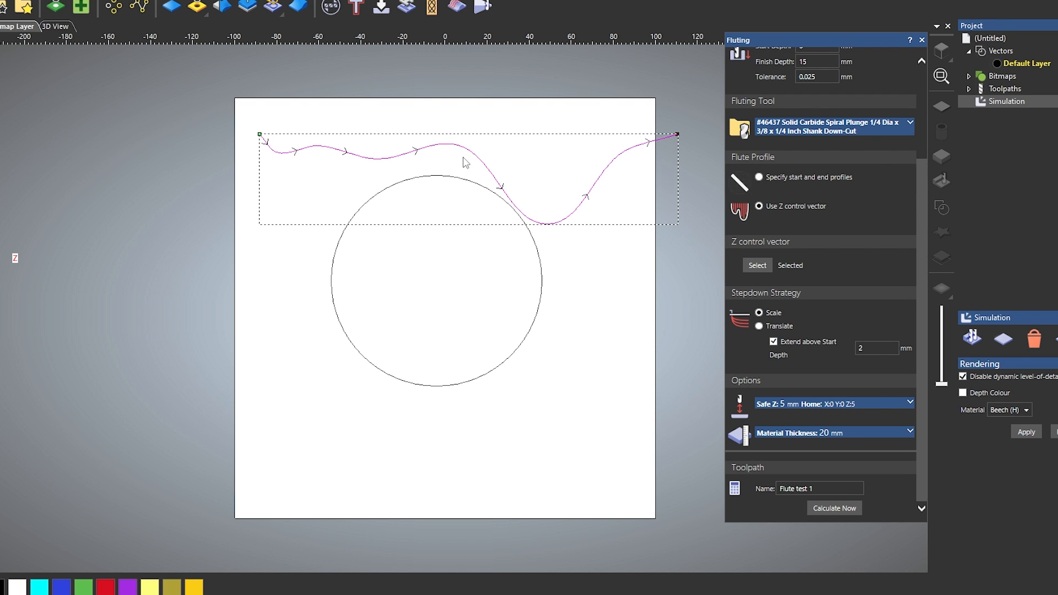
pyautogui.moveTo(463, 144); pyautogui.dragTo(351, 116)
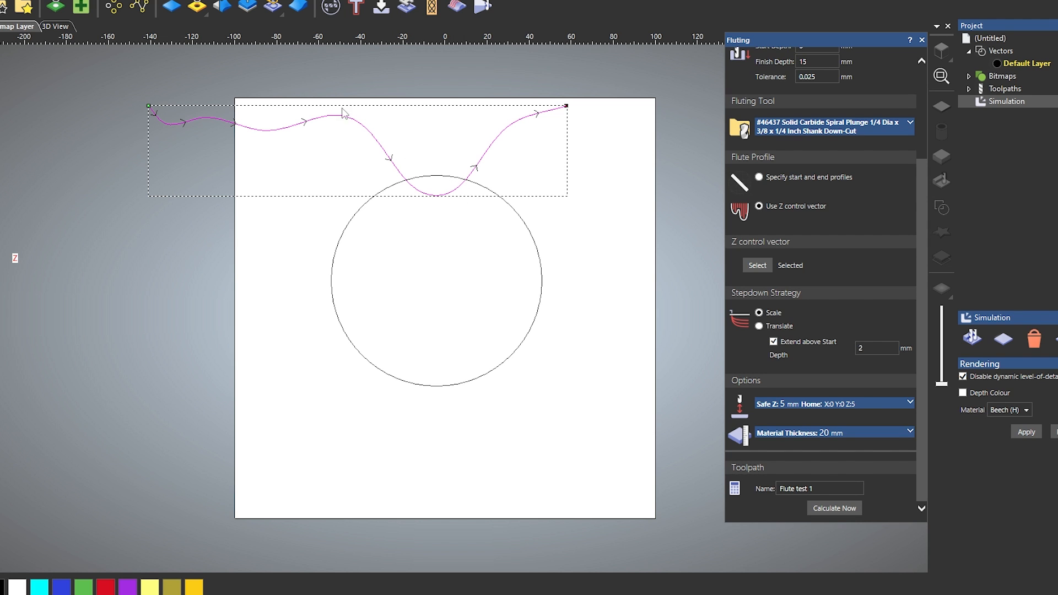
pyautogui.moveTo(371, 155); pyautogui.dragTo(146, 167)
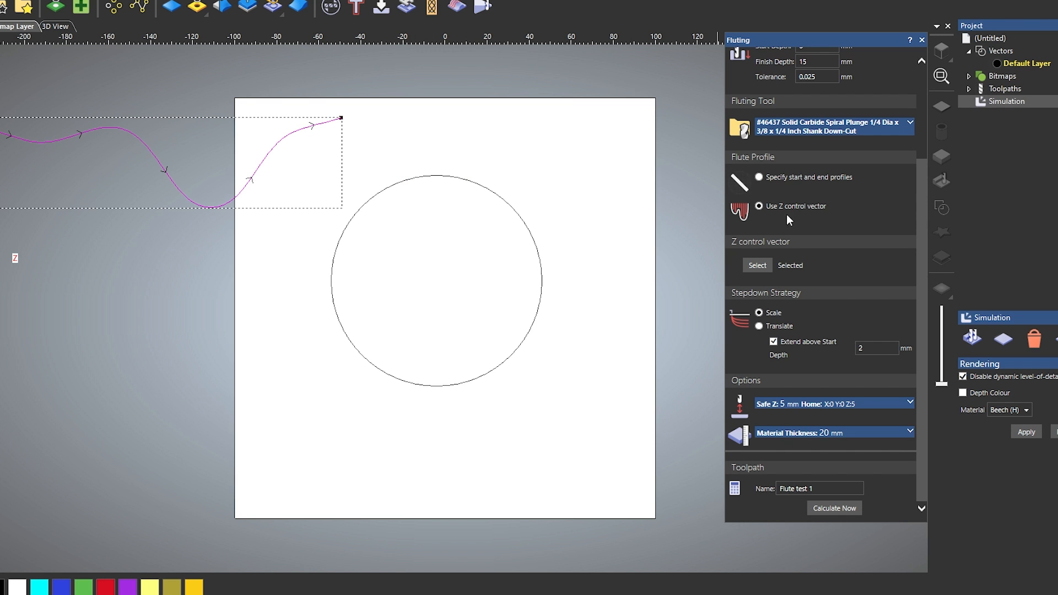
# Assign the smooth wavy polyline as the Z control vector and select the circle as the vector for fluting.
pyautogui.click(753, 265)
pyautogui.click(220, 290)
pyautogui.moveTo(219, 290); pyautogui.dragTo(403, 316, button='middle')
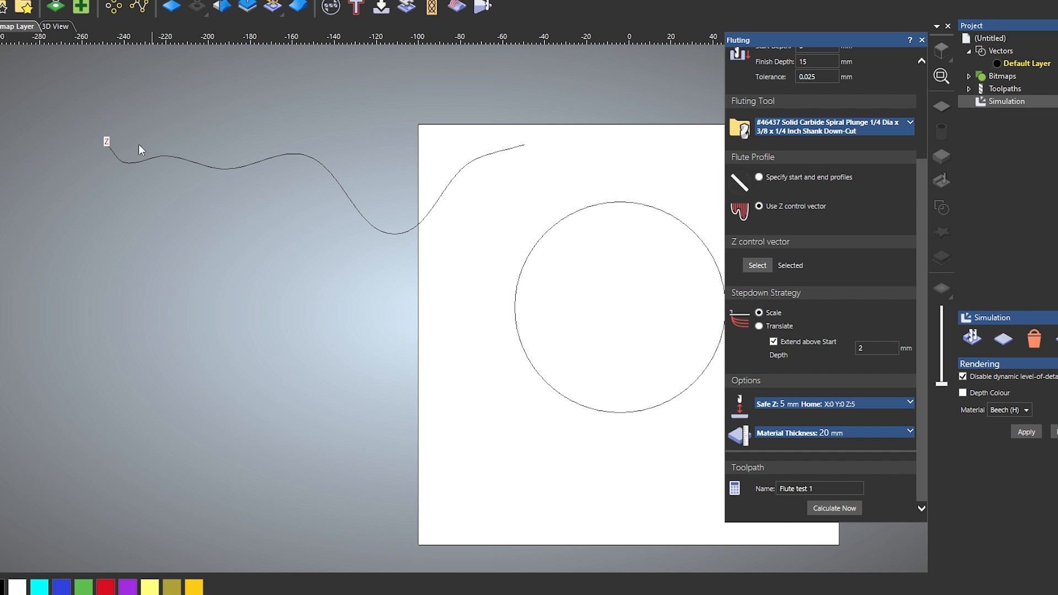
pyautogui.moveTo(500, 304); pyautogui.dragTo(330, 283, button='middle')
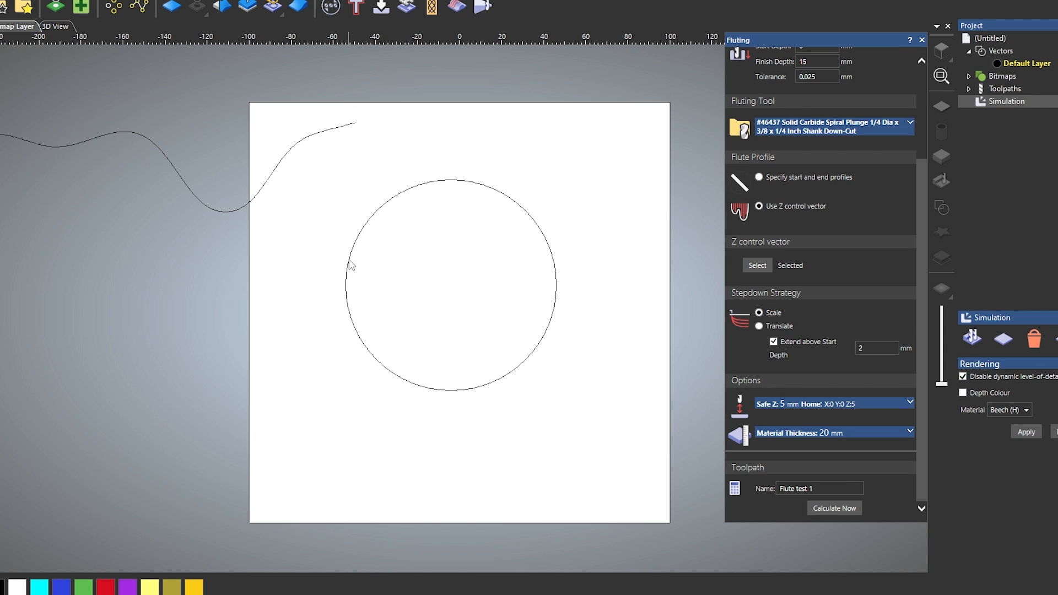
pyautogui.click(348, 266)
pyautogui.scroll(2, 826, 90)
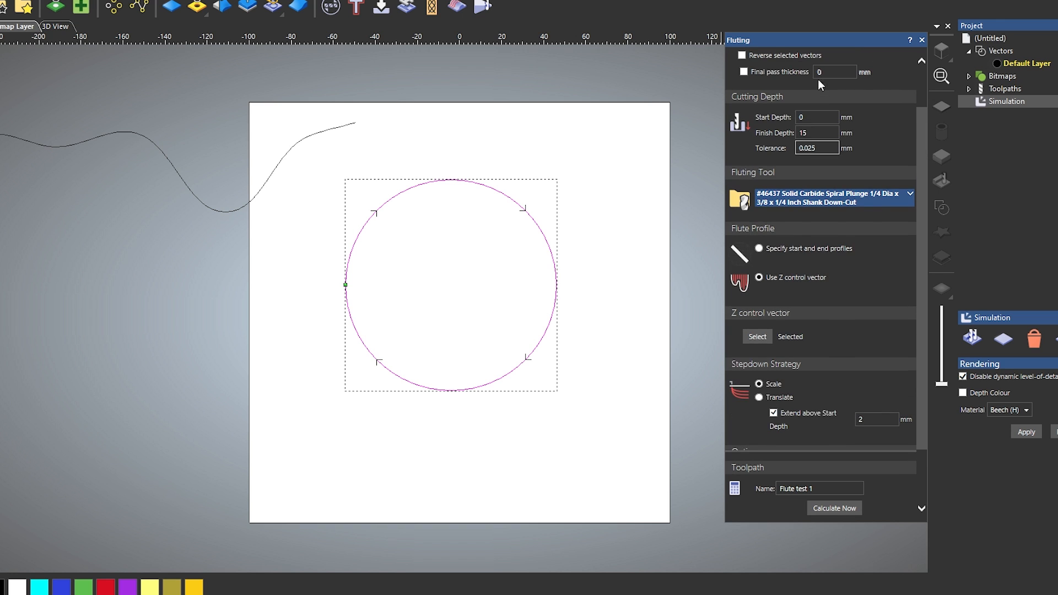
# Simulate the circular flute made with the smooth wavy control vector and examine its varying depth from several angles.
pyautogui.doubleClick(807, 138)
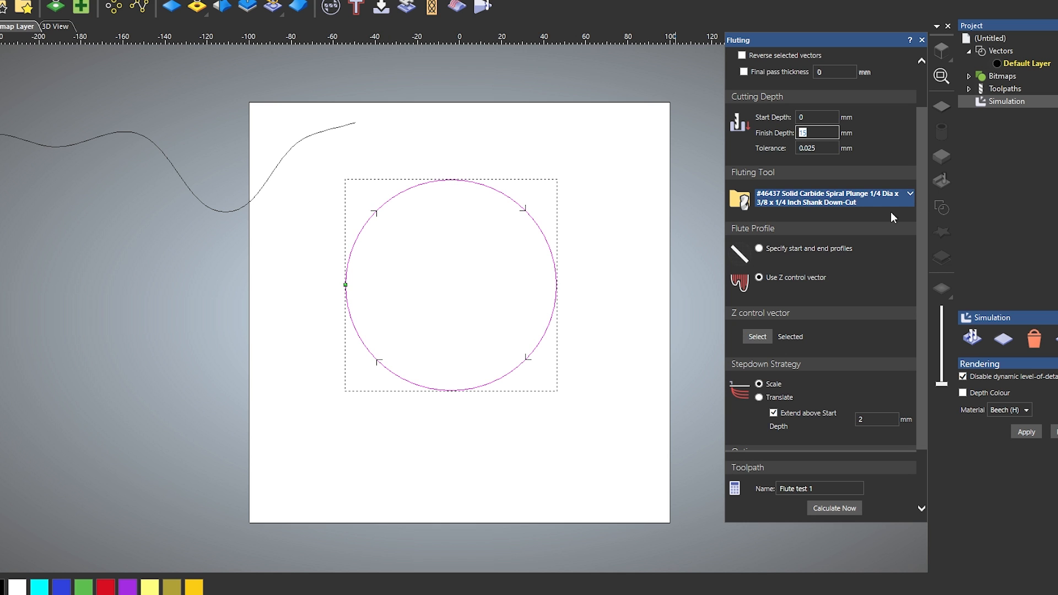
pyautogui.click(1010, 102)
pyautogui.moveTo(523, 221); pyautogui.dragTo(452, 236)
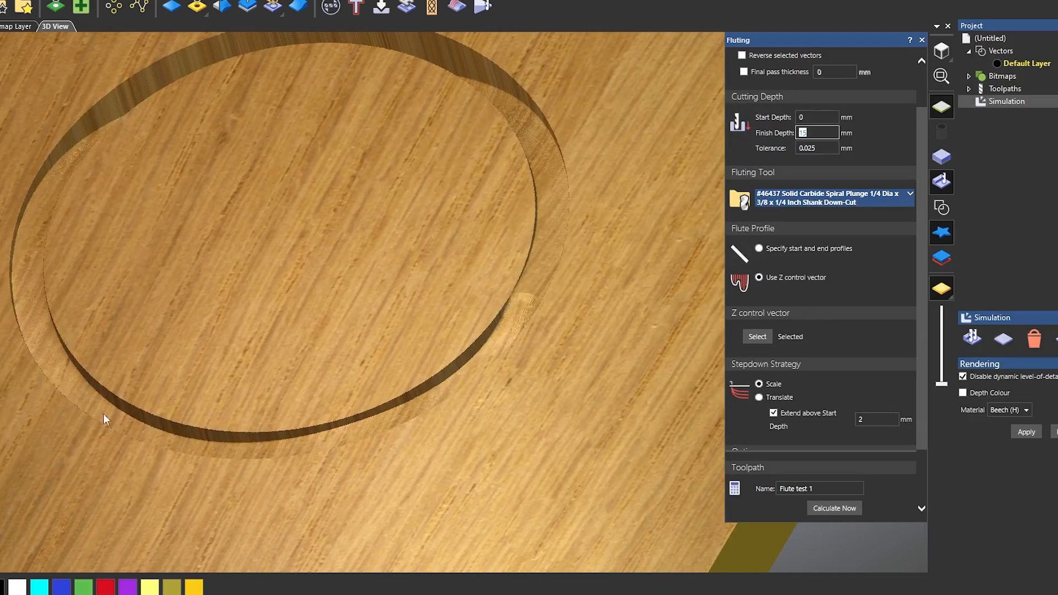
pyautogui.moveTo(82, 407); pyautogui.dragTo(326, 374)
pyautogui.moveTo(84, 245); pyautogui.dragTo(538, 304)
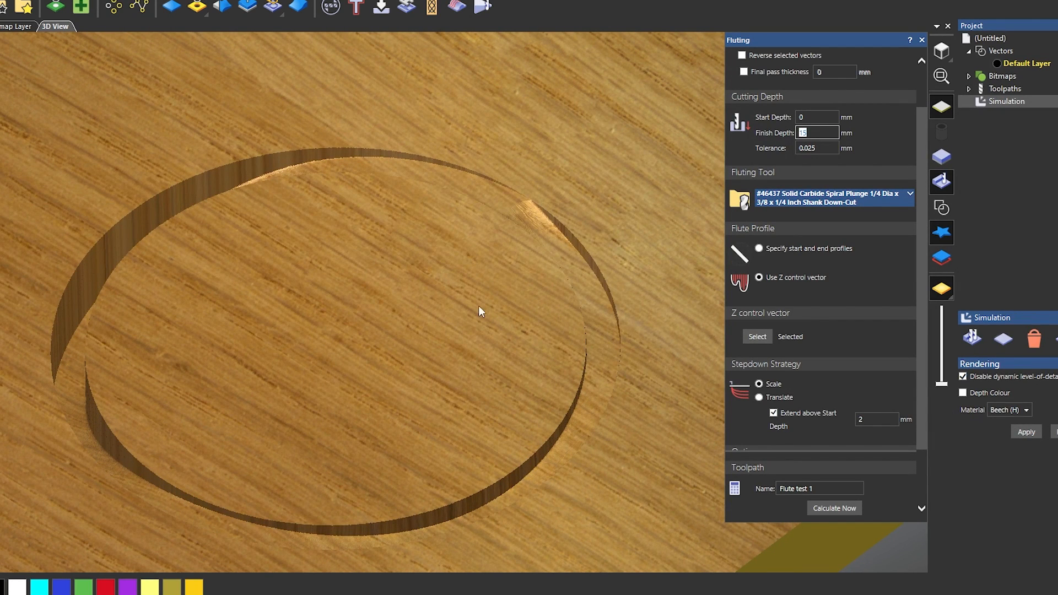
# Return to the 2D view and delete the smooth wavy control polyline.
pyautogui.click(2, 27)
pyautogui.click(250, 200)
pyautogui.press('Delete')
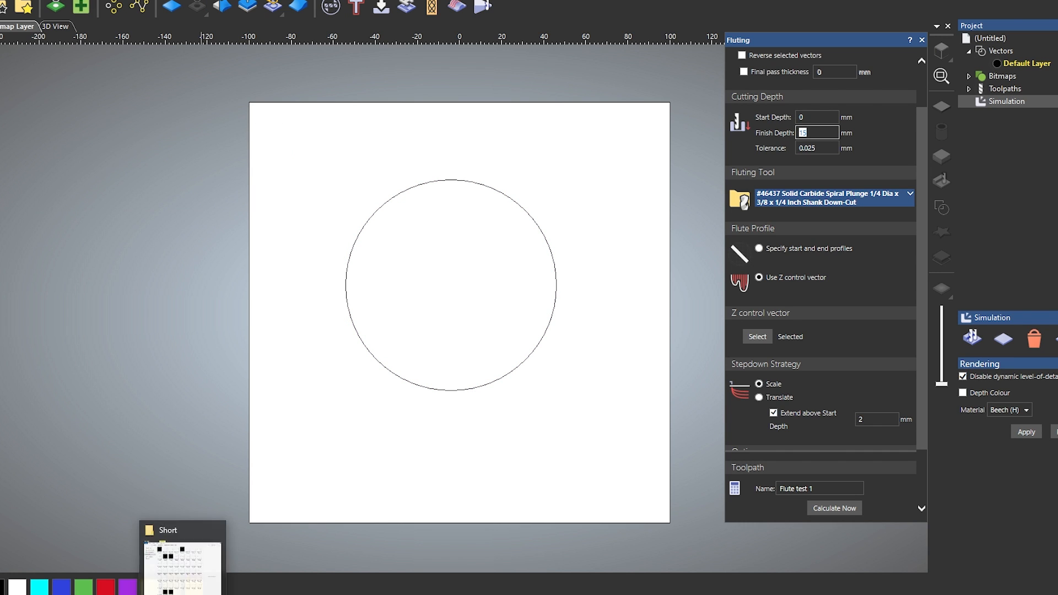
# Import the scalloped vector file "Short profile (39).svg" from the Carveco Series Texture > Short folder into the model.
pyautogui.moveTo(0, 1); pyautogui.dragTo(574, 1)
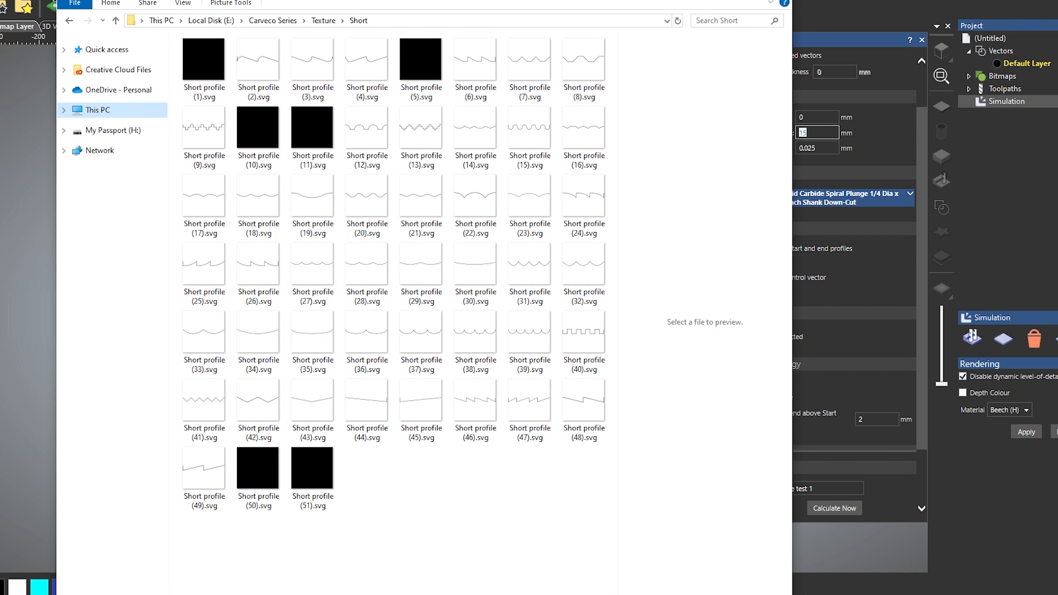
pyautogui.moveTo(793, 593); pyautogui.dragTo(672, 511)
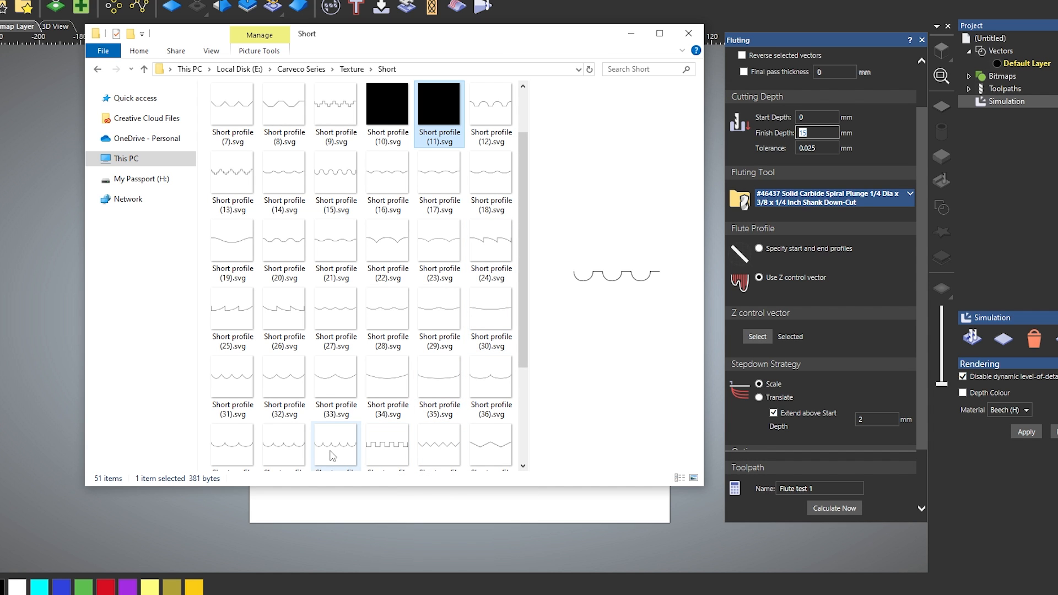
pyautogui.moveTo(332, 456); pyautogui.dragTo(325, 517)
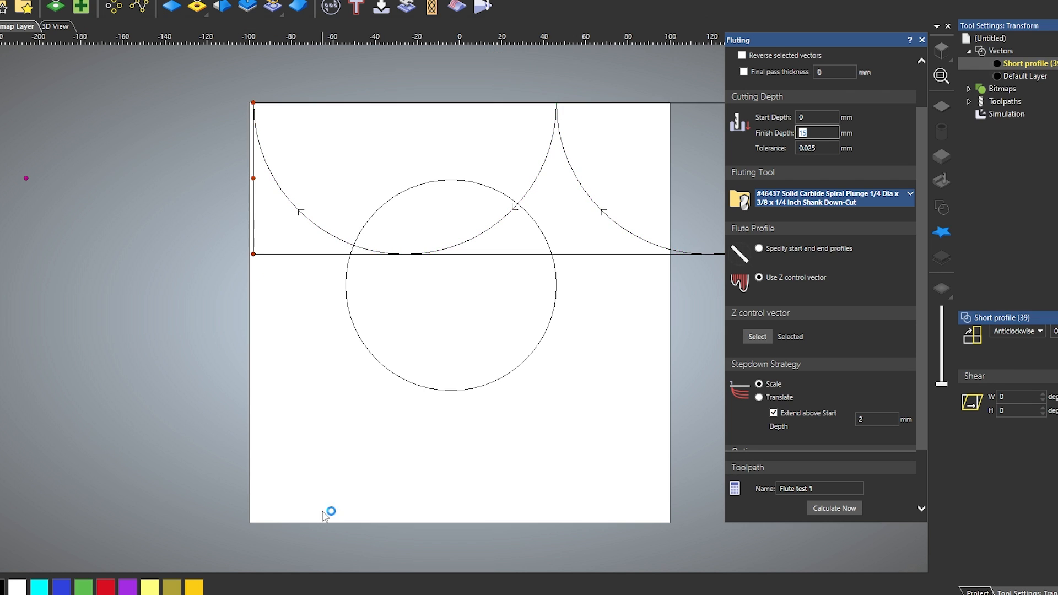
# Scale the imported scalloped profile down to about 93 mm wide and 9.3 mm high, placing it above the circle.
pyautogui.click(534, 182)
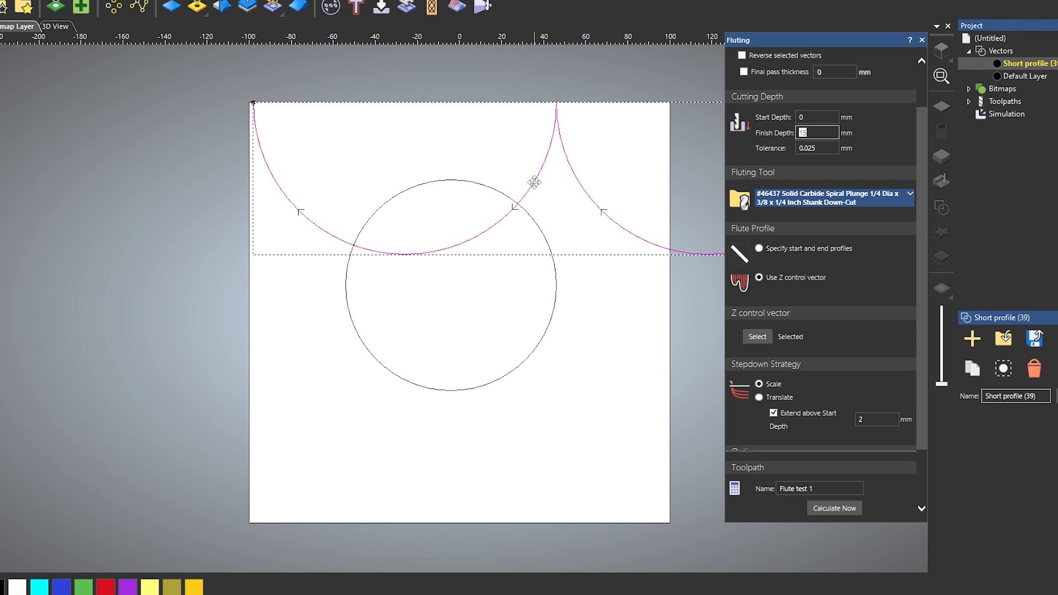
pyautogui.scroll(-2, 523, 187)
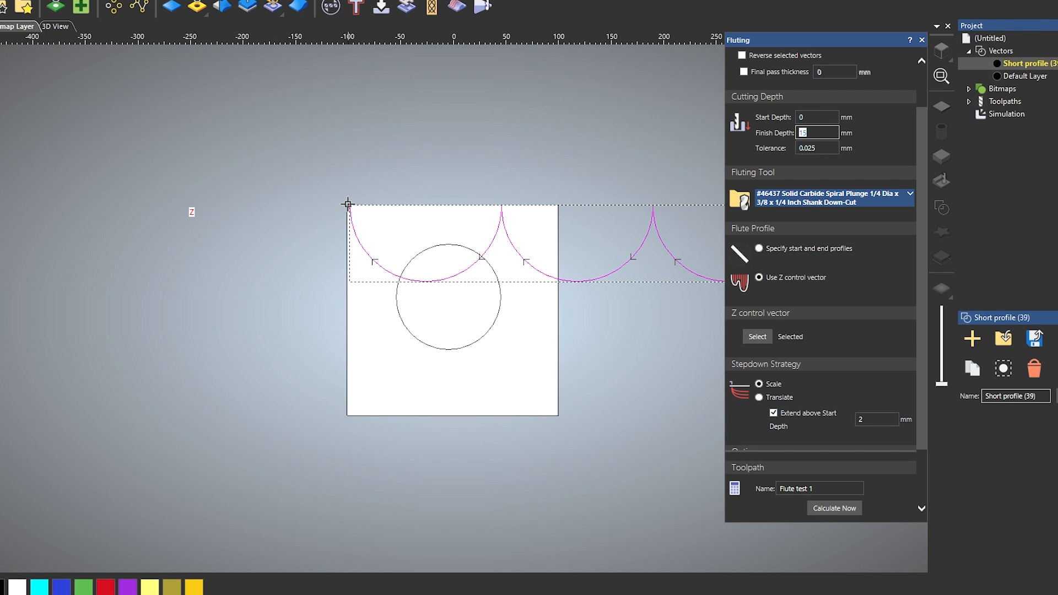
pyautogui.click(359, 266)
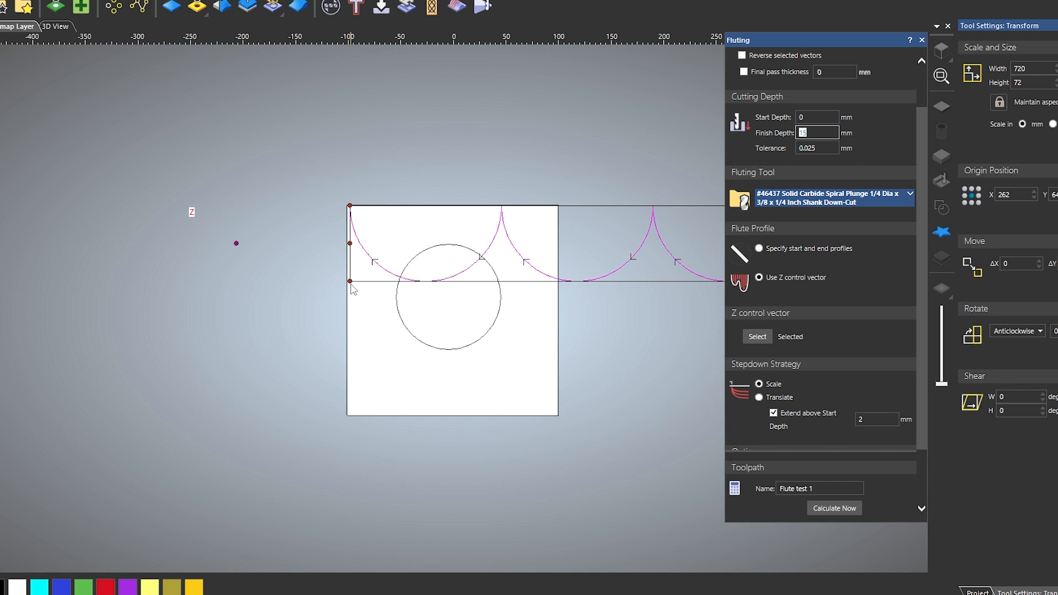
pyautogui.moveTo(349, 282); pyautogui.dragTo(553, 266)
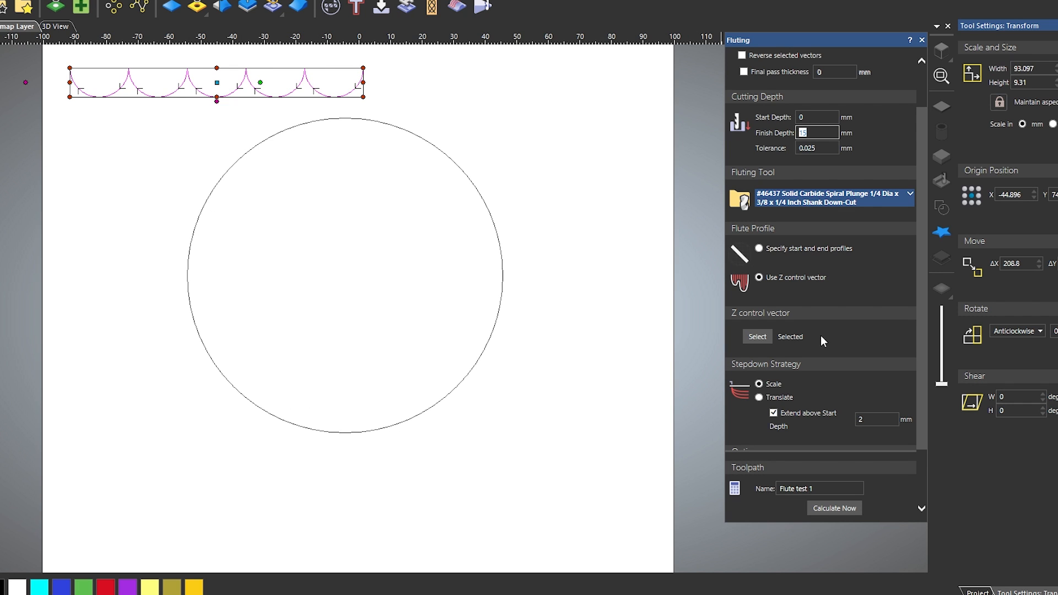
# Assign the scalloped profile as the Z control vector for fluting the circle, and simulate all toolpaths to examine the groove.
pyautogui.click(759, 339)
pyautogui.click(441, 151)
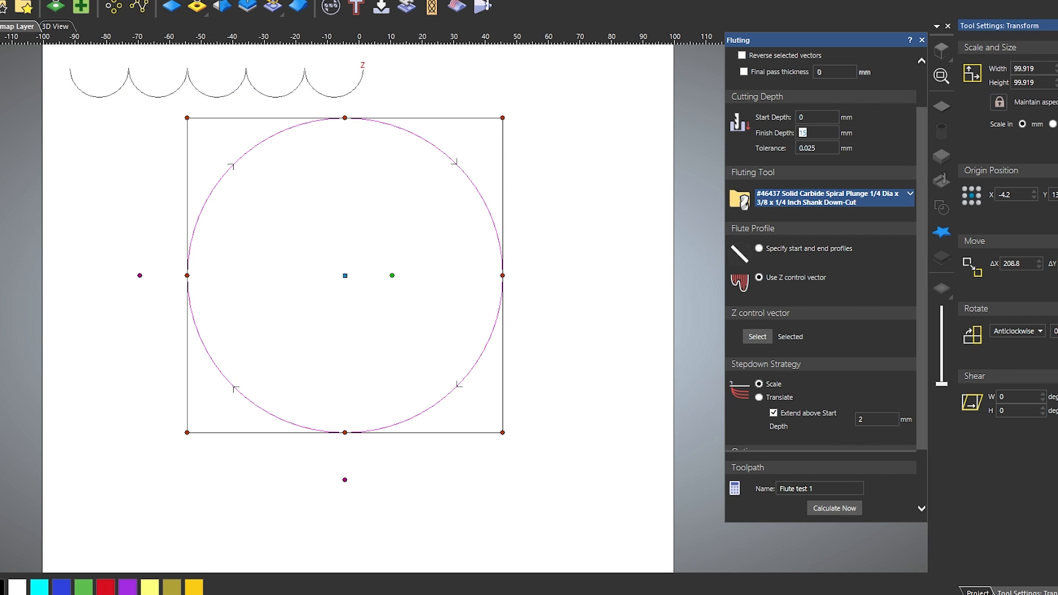
pyautogui.click(977, 592)
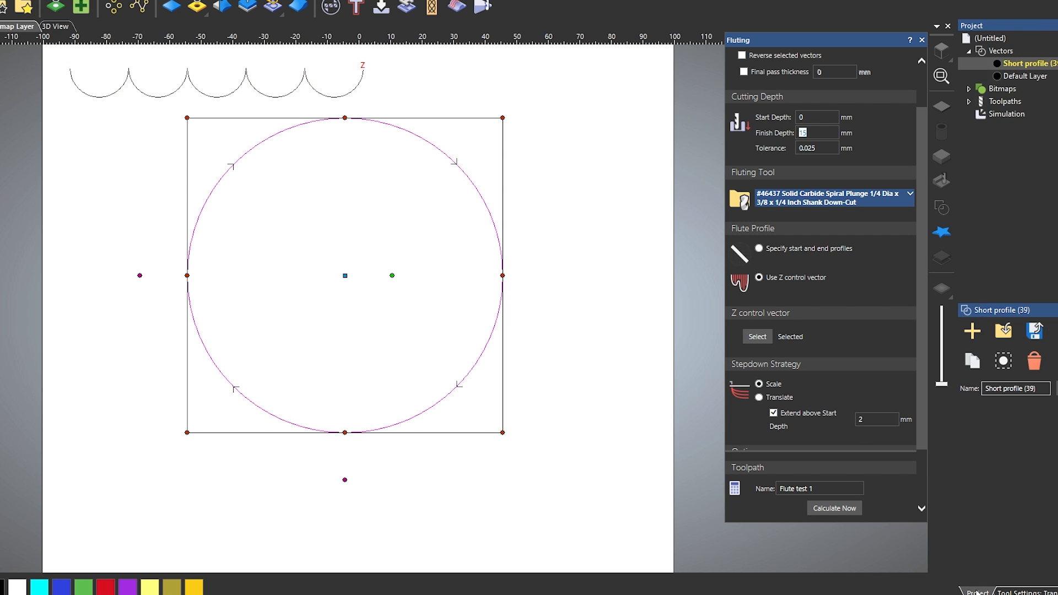
pyautogui.rightClick(986, 114)
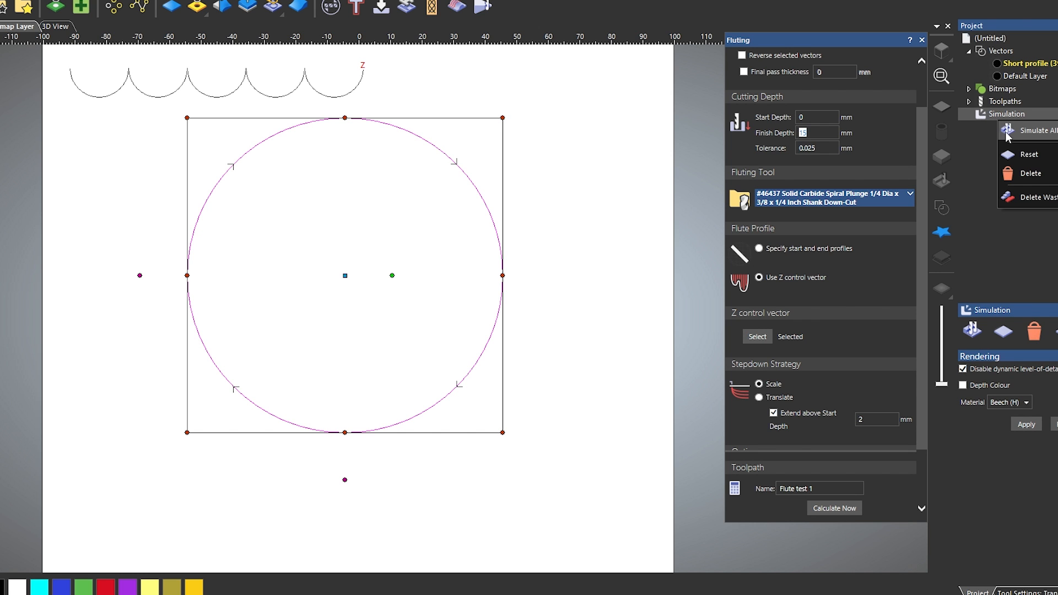
pyautogui.click(1006, 133)
pyautogui.moveTo(282, 222); pyautogui.dragTo(465, 503)
pyautogui.moveTo(345, 378); pyautogui.dragTo(314, 359)
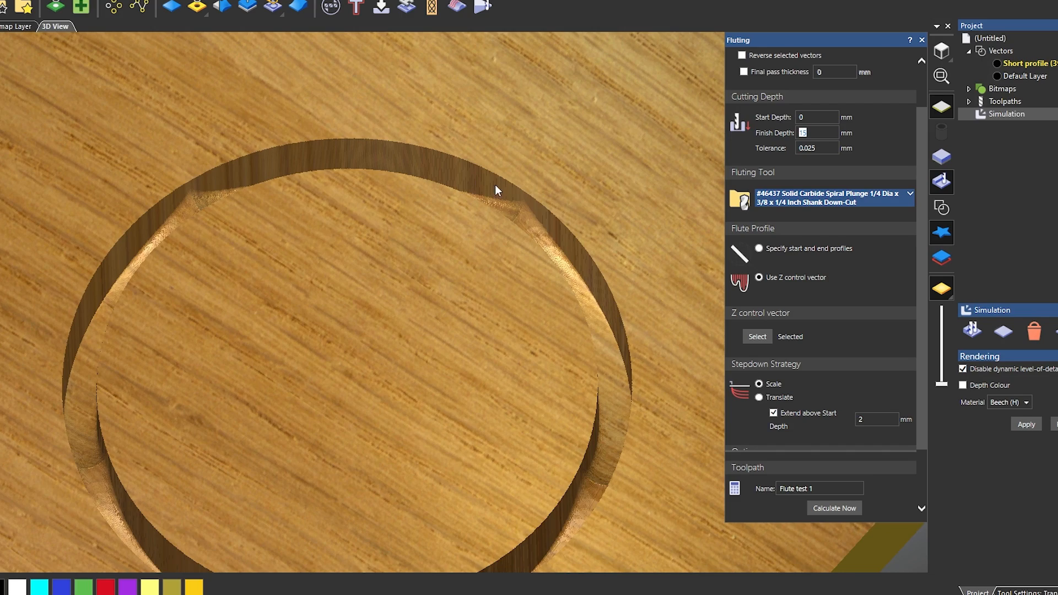
pyautogui.moveTo(580, 317); pyautogui.dragTo(568, 369)
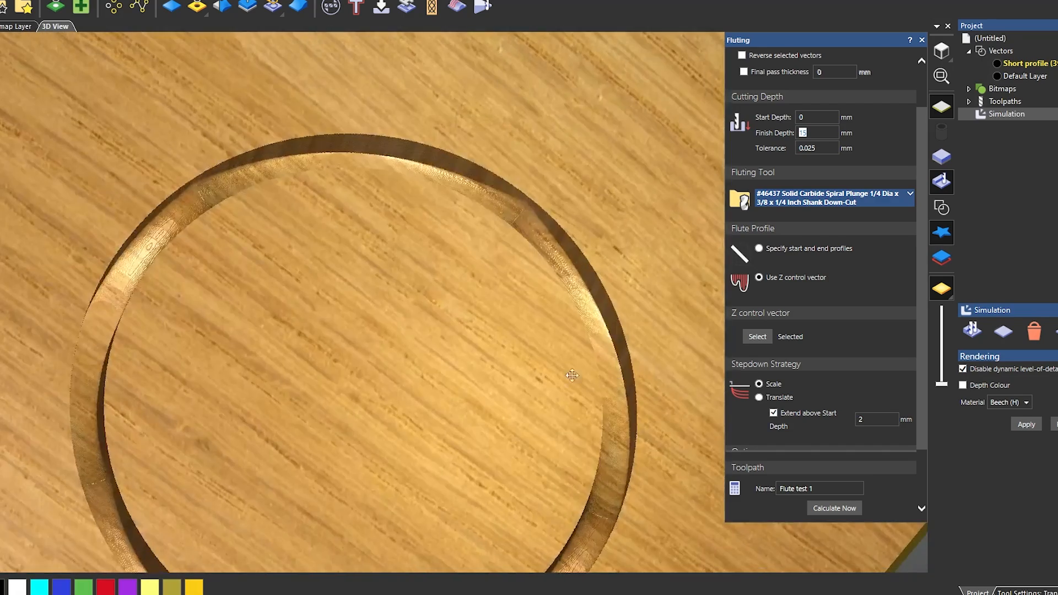
pyautogui.moveTo(343, 389); pyautogui.dragTo(238, 318)
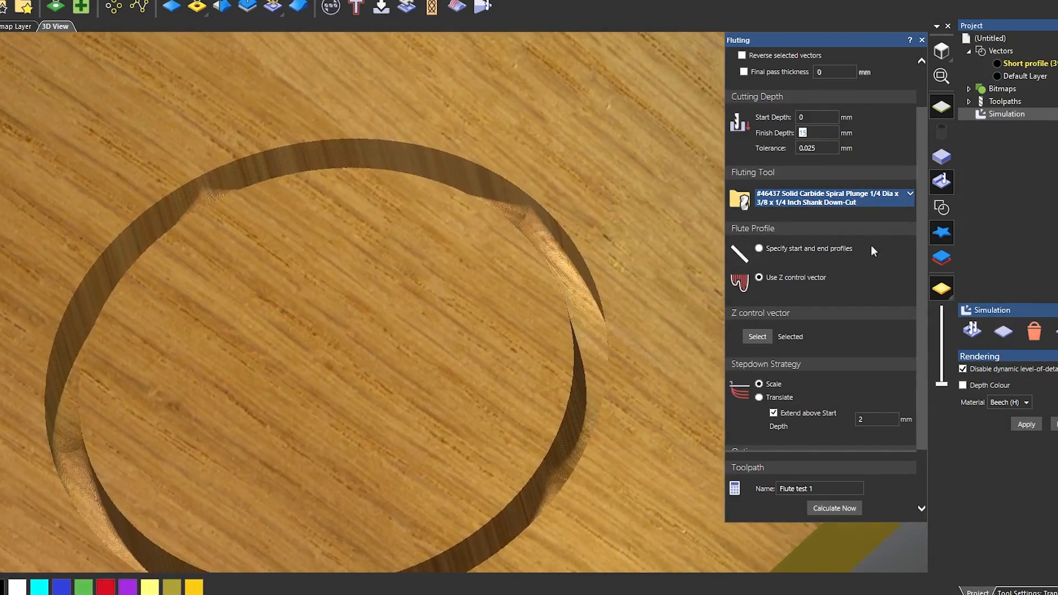
# Change the fluting tool to the 1/2" Bowl-Cut Jenny PN: 8675309-BC from THE JENNY LINE group.
pyautogui.click(863, 194)
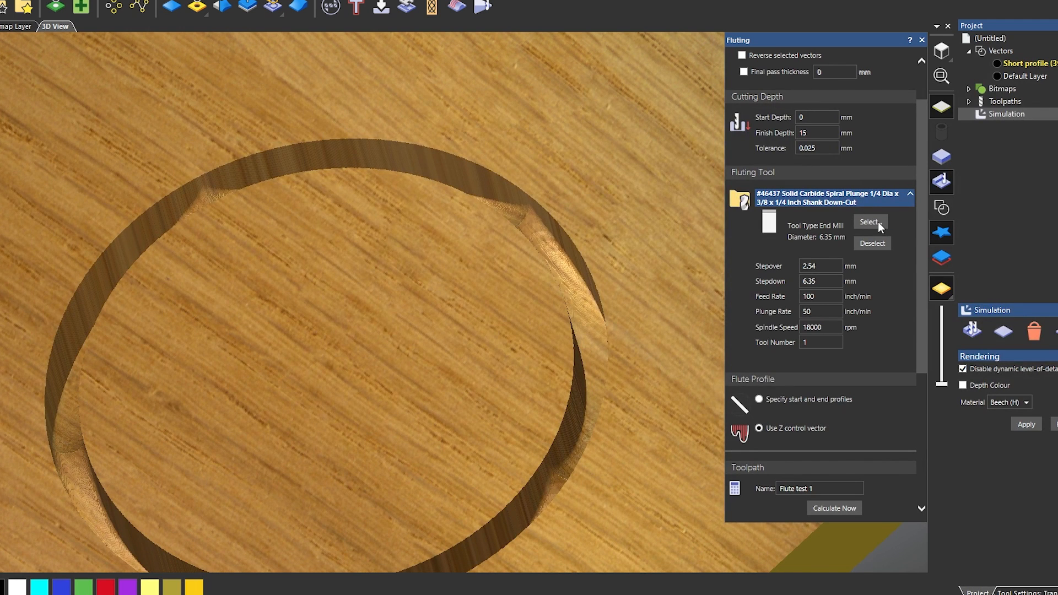
pyautogui.click(871, 222)
pyautogui.scroll(-15, 432, 307)
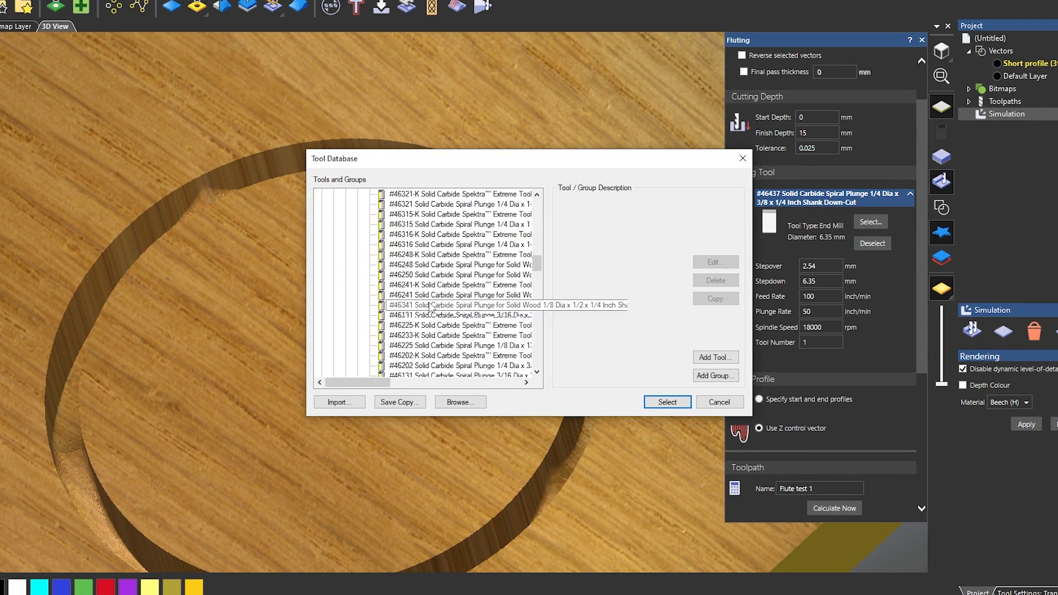
pyautogui.scroll(-1, 430, 307)
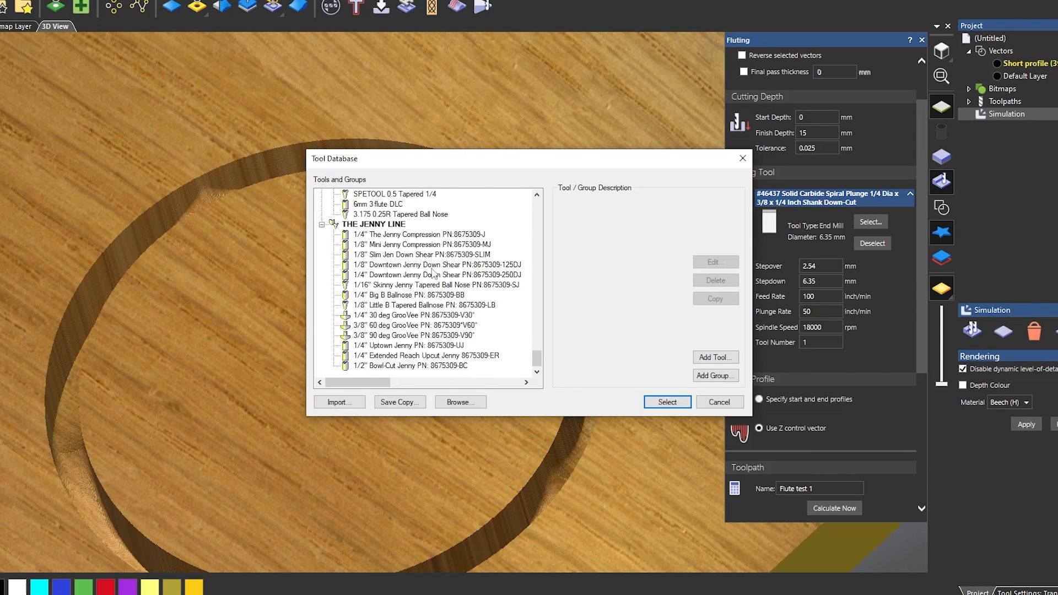
pyautogui.click(395, 367)
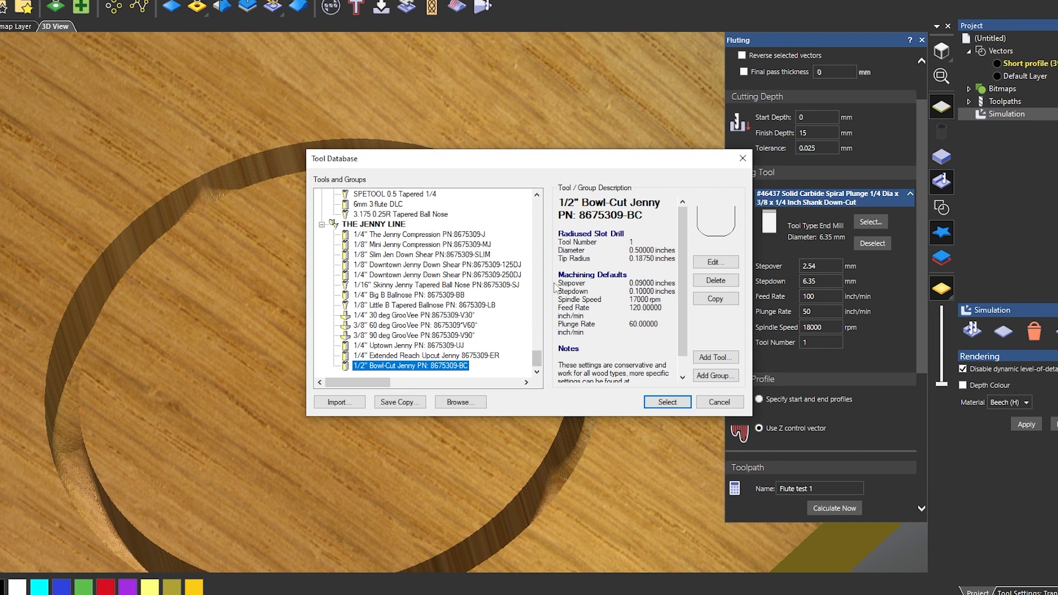
pyautogui.click(667, 402)
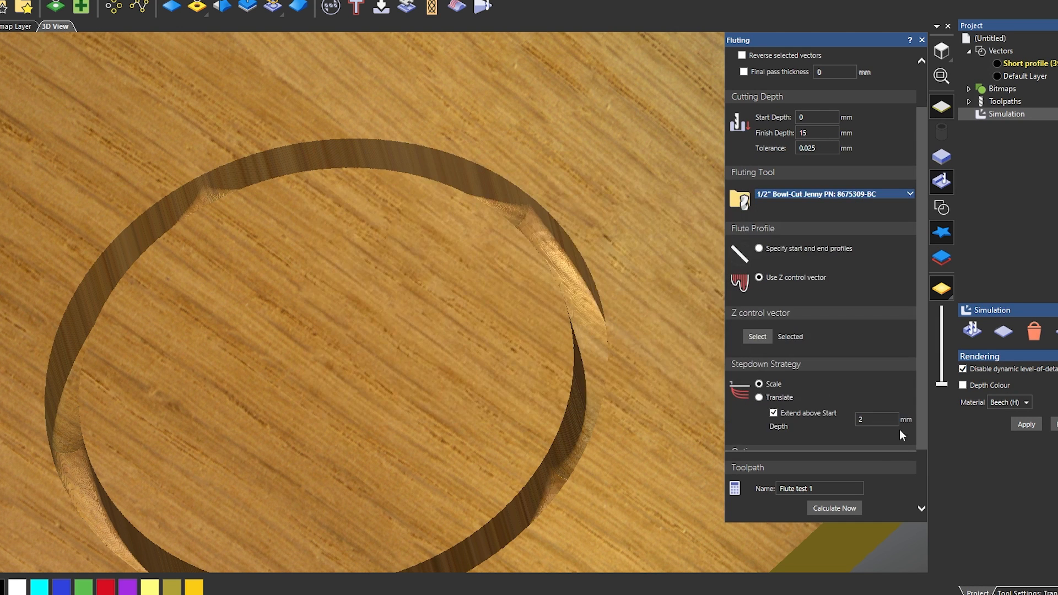
# Calculate the Flute test 1 toolpath with the bowl-cut tool, and rerun the simulation from a reset block to inspect the groove.
pyautogui.click(853, 508)
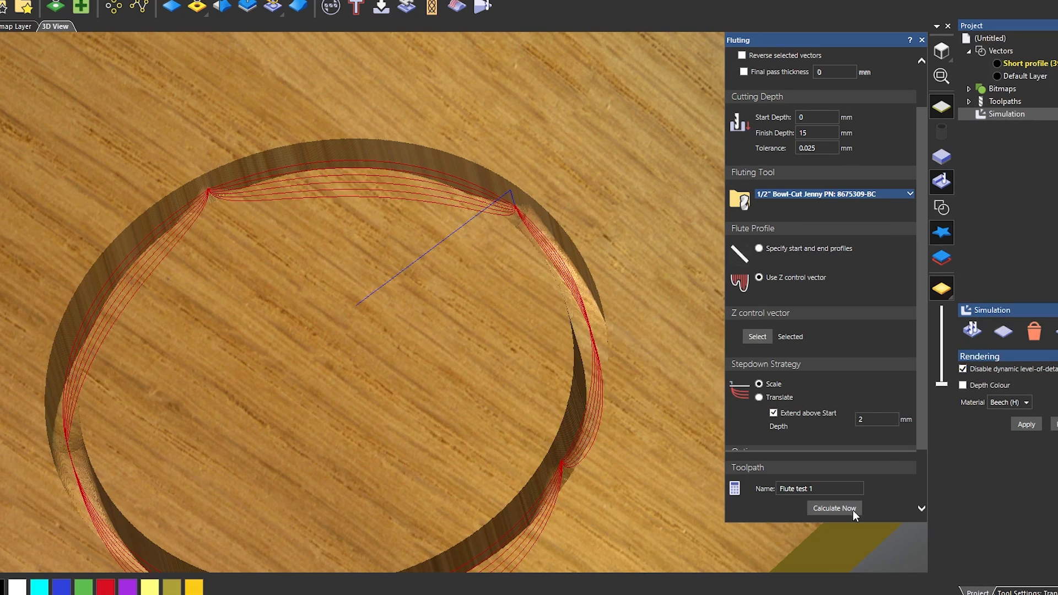
pyautogui.rightClick(1000, 116)
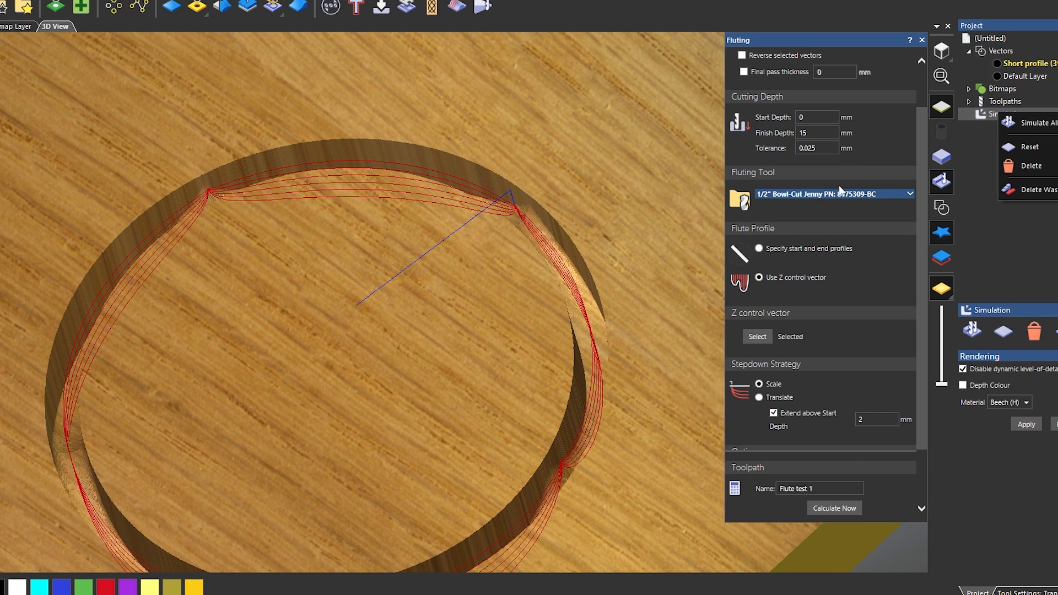
pyautogui.click(1029, 146)
pyautogui.rightClick(1016, 115)
pyautogui.click(1028, 123)
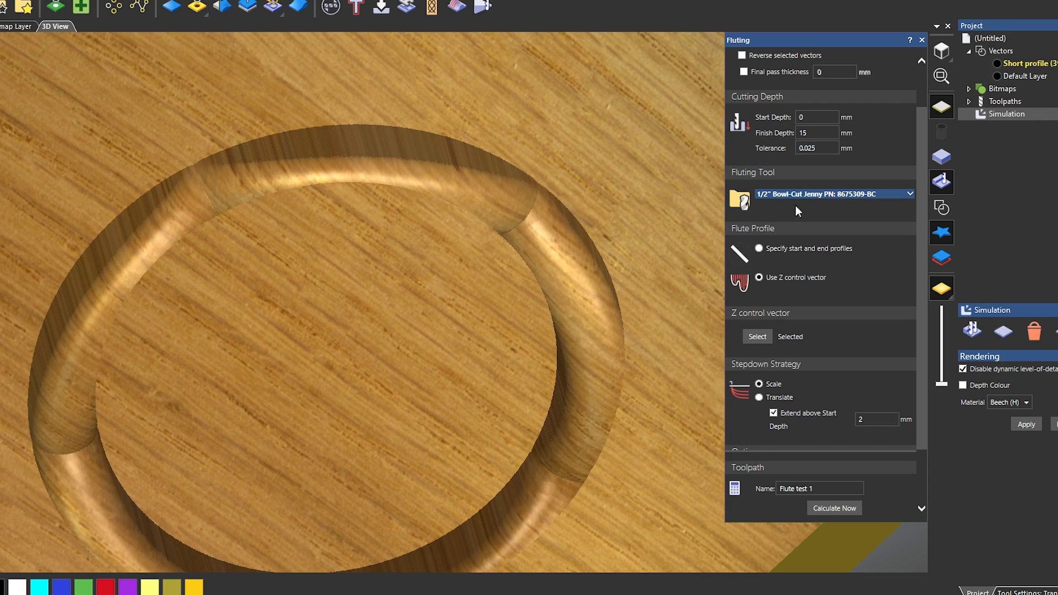
pyautogui.moveTo(571, 335); pyautogui.dragTo(647, 294)
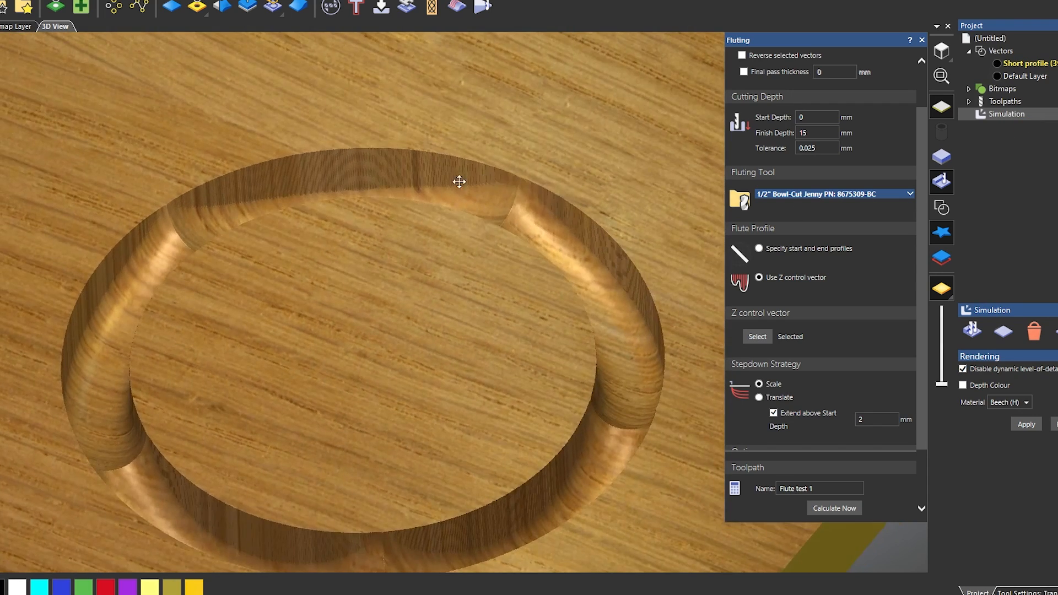
pyautogui.moveTo(132, 272); pyautogui.dragTo(88, 270)
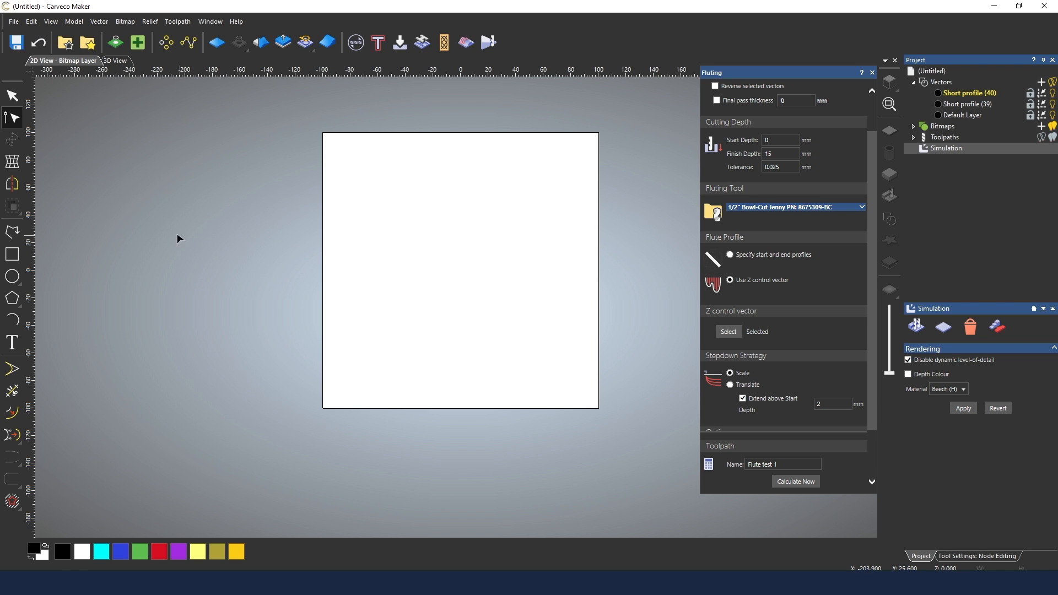
# Draw a straight horizontal polyline about 210 mm long across the model near its upper edge, extending past both sides.
pyautogui.click(12, 231)
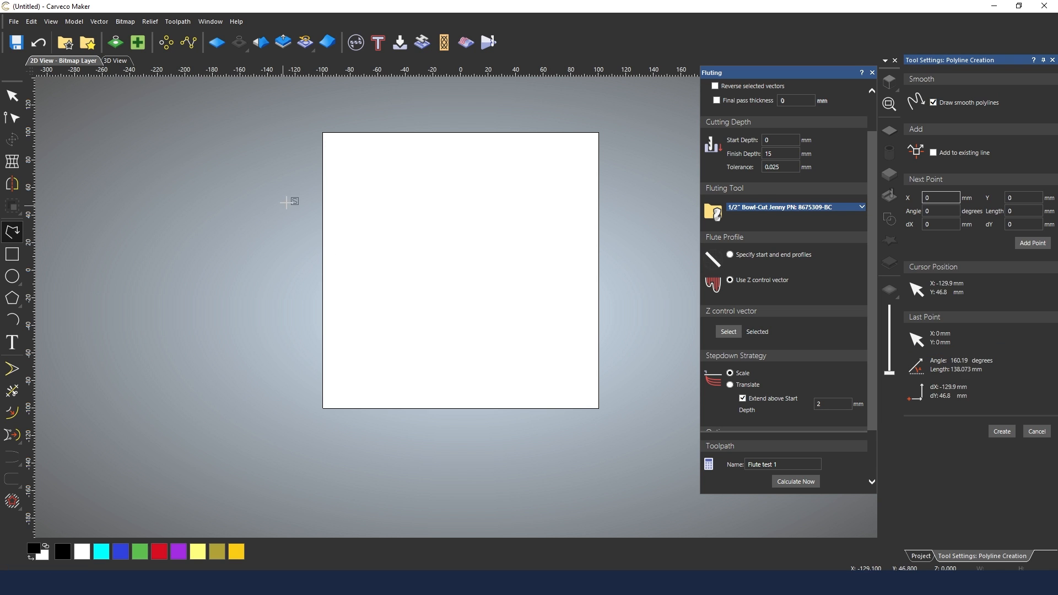
pyautogui.click(316, 144)
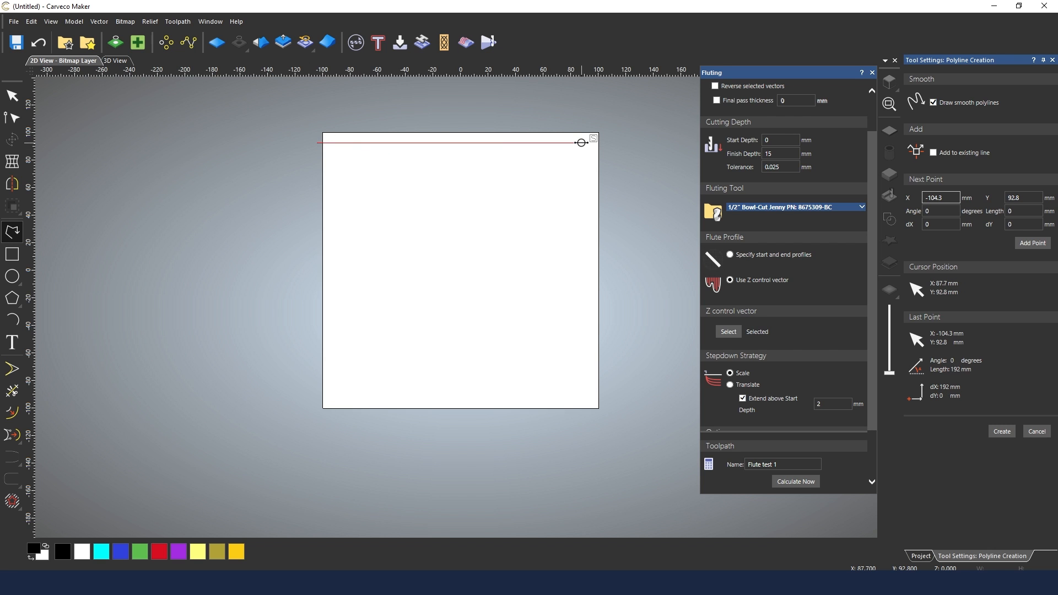
pyautogui.press('alt')
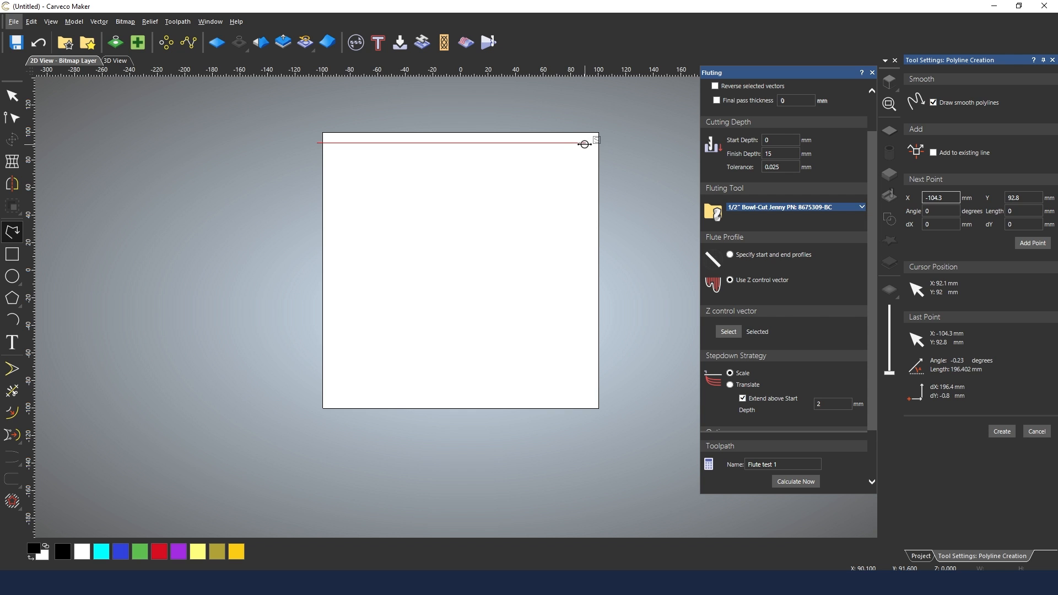
pyautogui.click(607, 144)
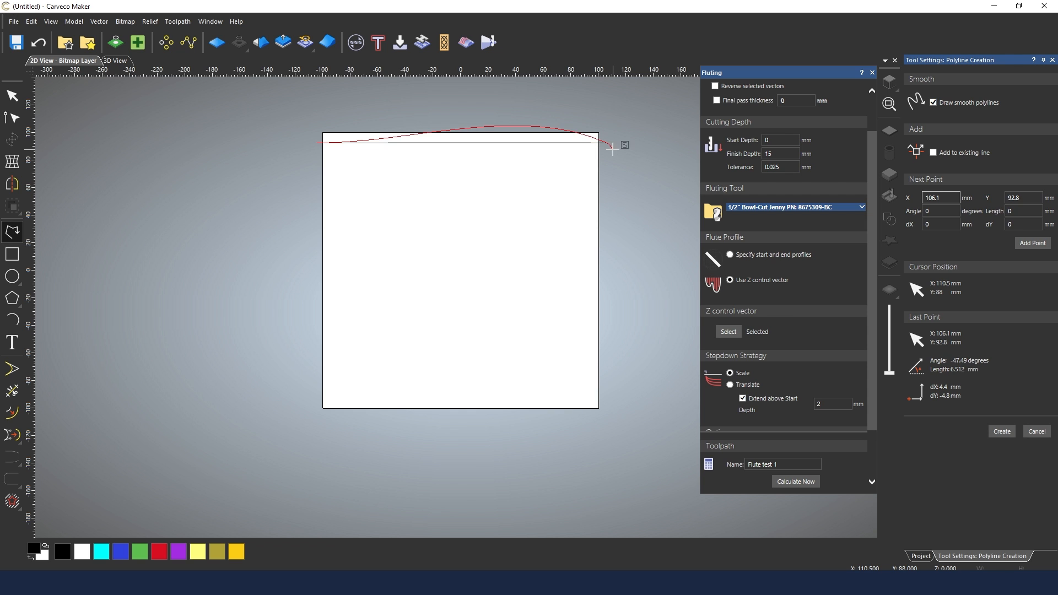
pyautogui.click(1009, 435)
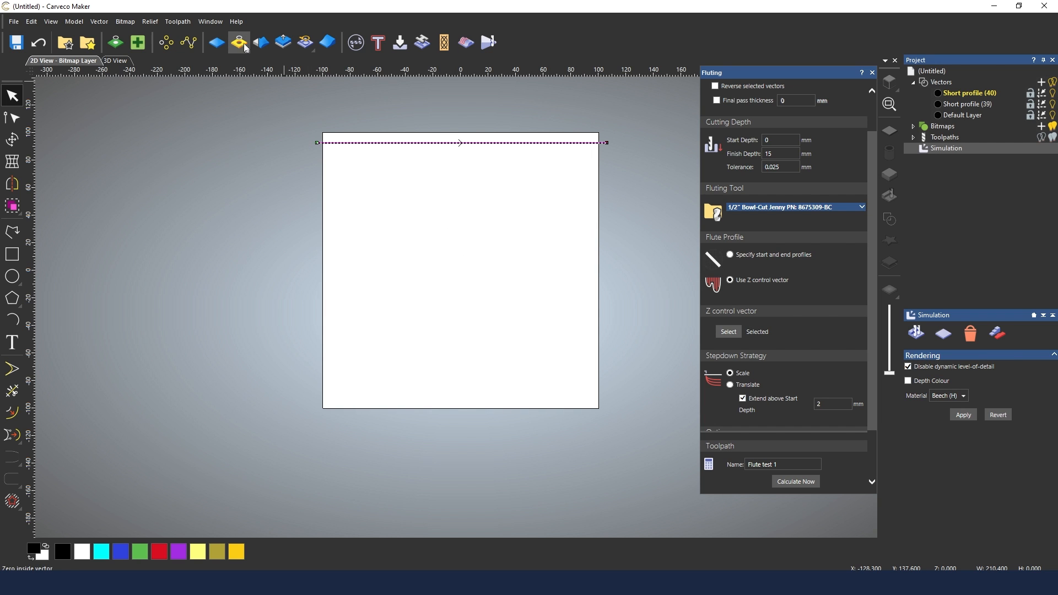
# Block-copy the horizontal line downward across the model into 30 rows with a 6 mm Y gap and 0 columns.
pyautogui.click(166, 42)
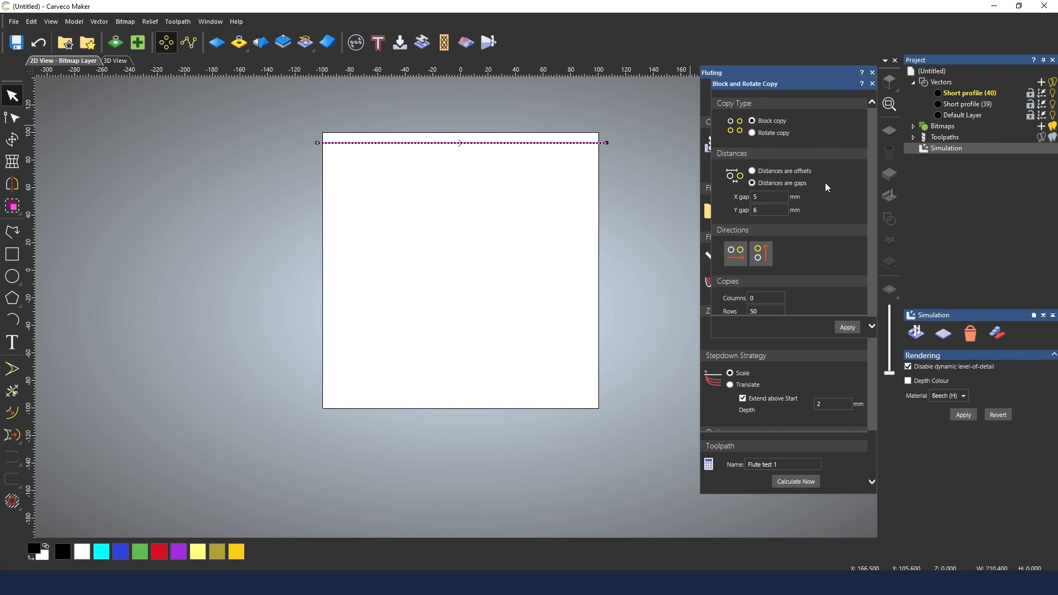
pyautogui.scroll(-1, 824, 184)
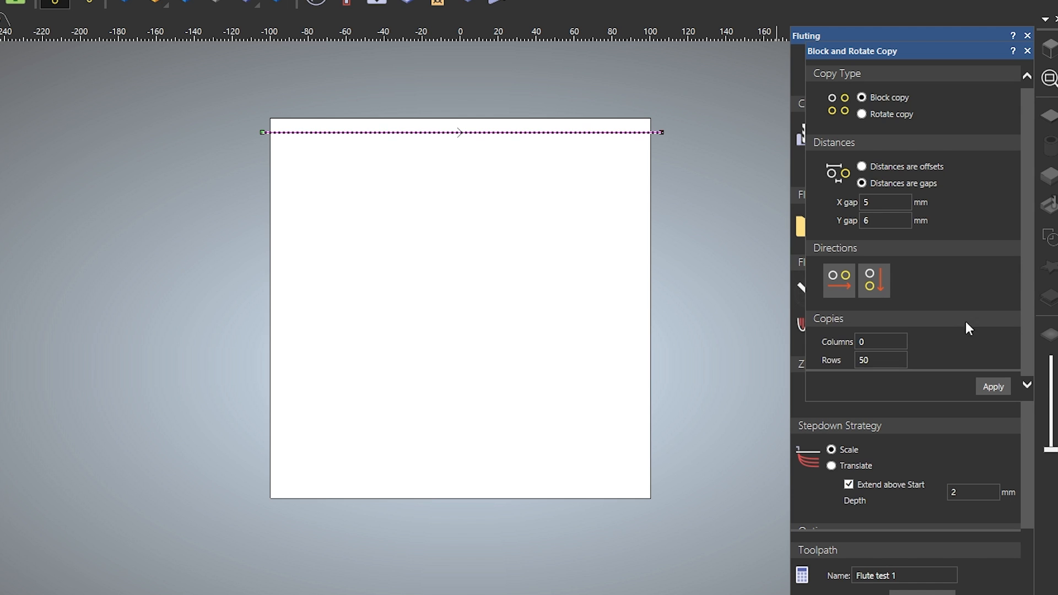
pyautogui.doubleClick(864, 360)
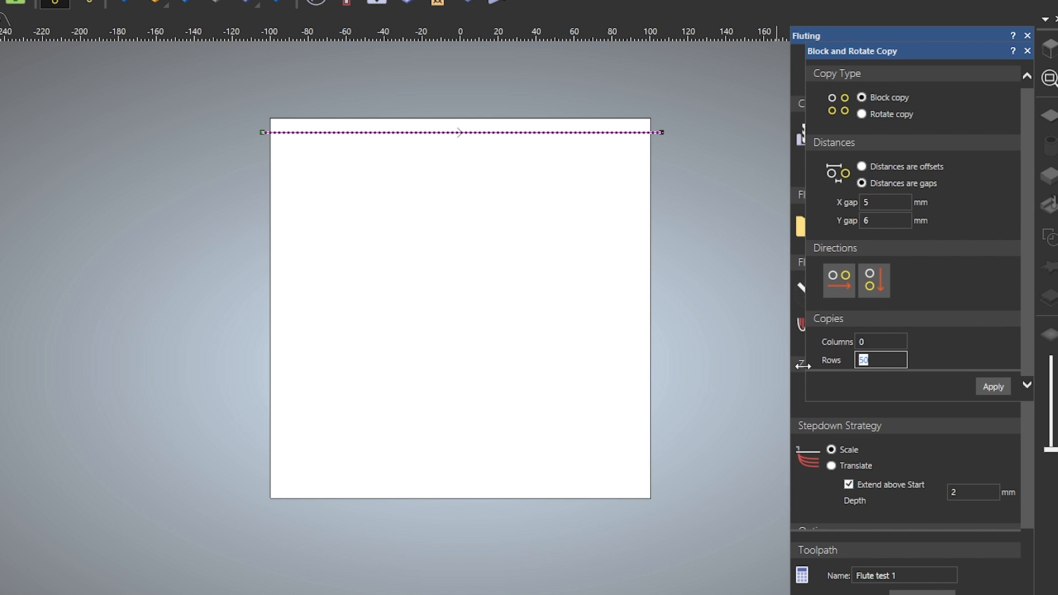
pyautogui.write('30')
pyautogui.click(994, 385)
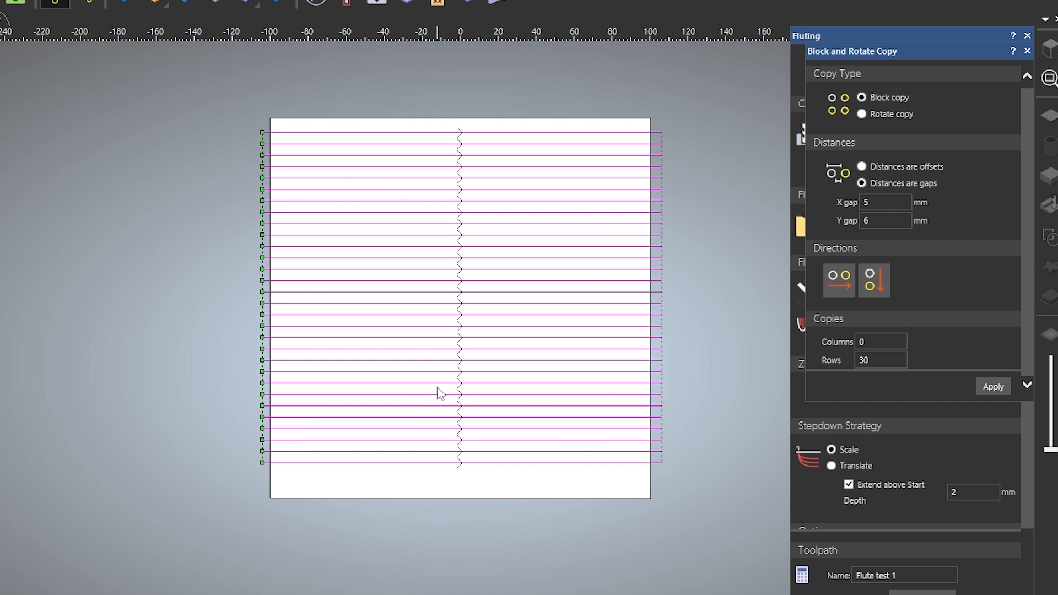
pyautogui.click(1028, 52)
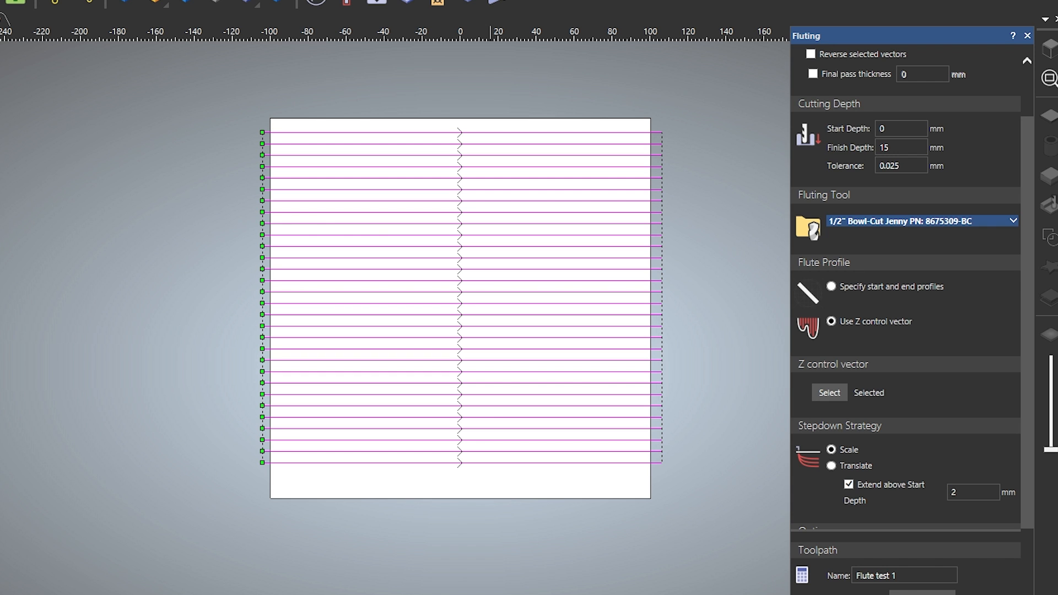
# Import Medium profile (3).svg from the Medium texture folder and assign it as the Z control vector for the fluting.
pyautogui.click(237, 594)
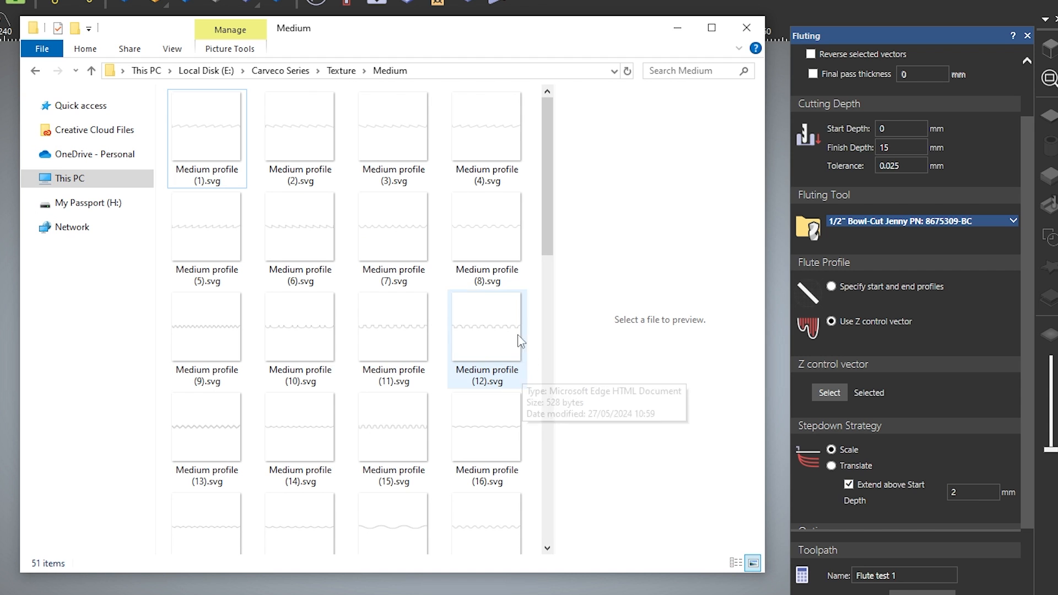
pyautogui.click(407, 141)
pyautogui.moveTo(408, 141)
pyautogui.mouseDown()
pyautogui.moveTo(400, 400)
pyautogui.moveTo(352, 579)
pyautogui.moveTo(325, 592)
pyautogui.mouseUp()
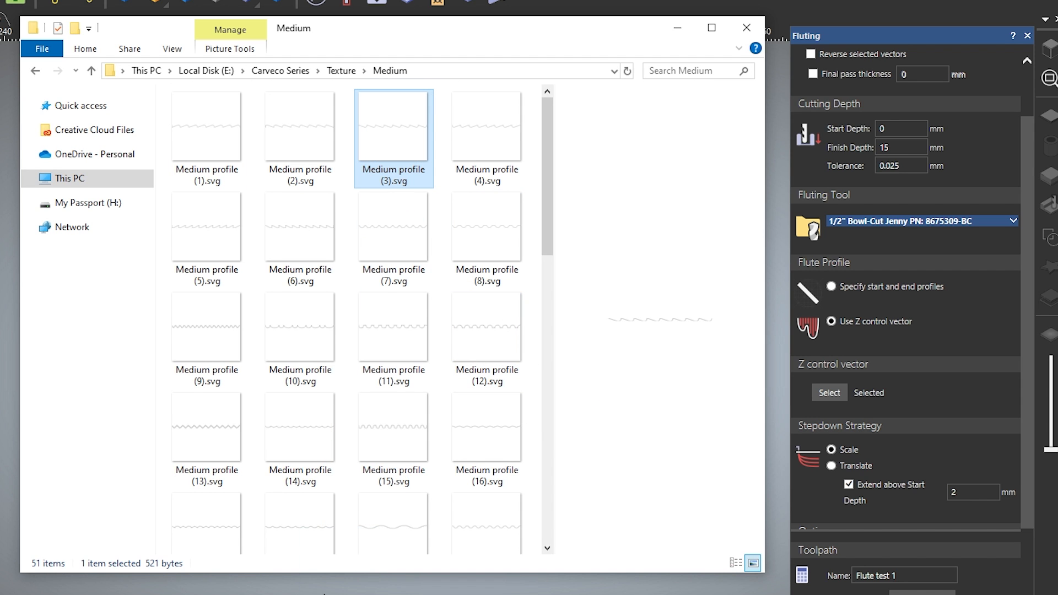
pyautogui.click(329, 586)
pyautogui.click(331, 584)
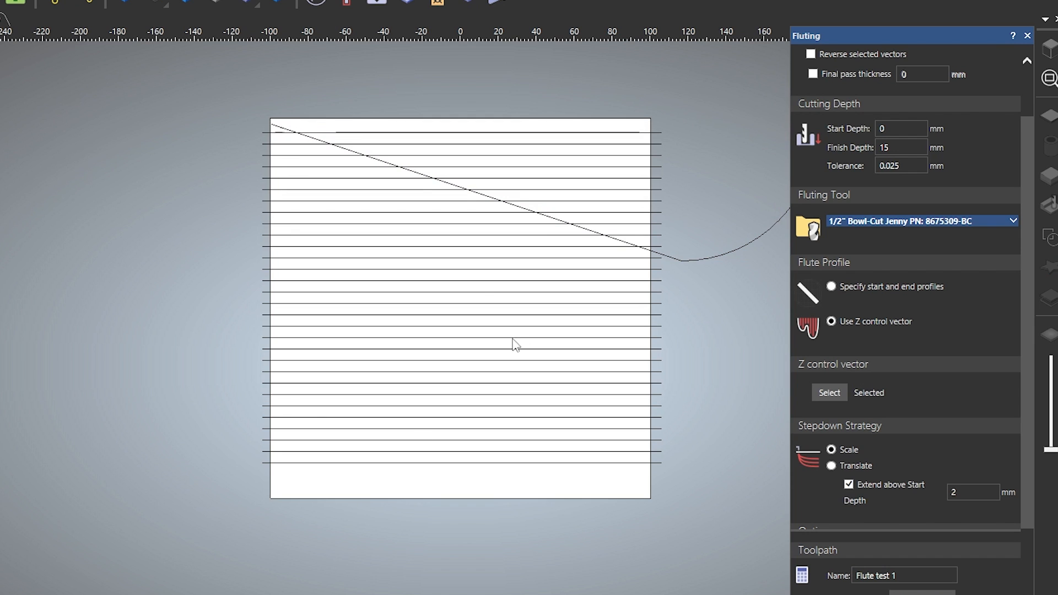
pyautogui.click(695, 260)
pyautogui.scroll(-4, 669, 275)
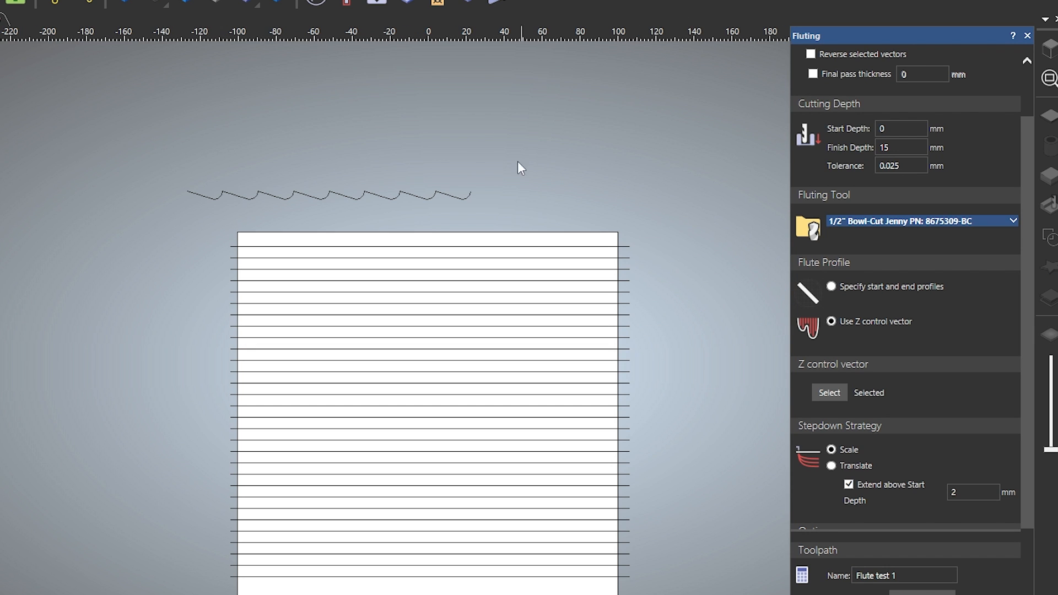
pyautogui.click(431, 199)
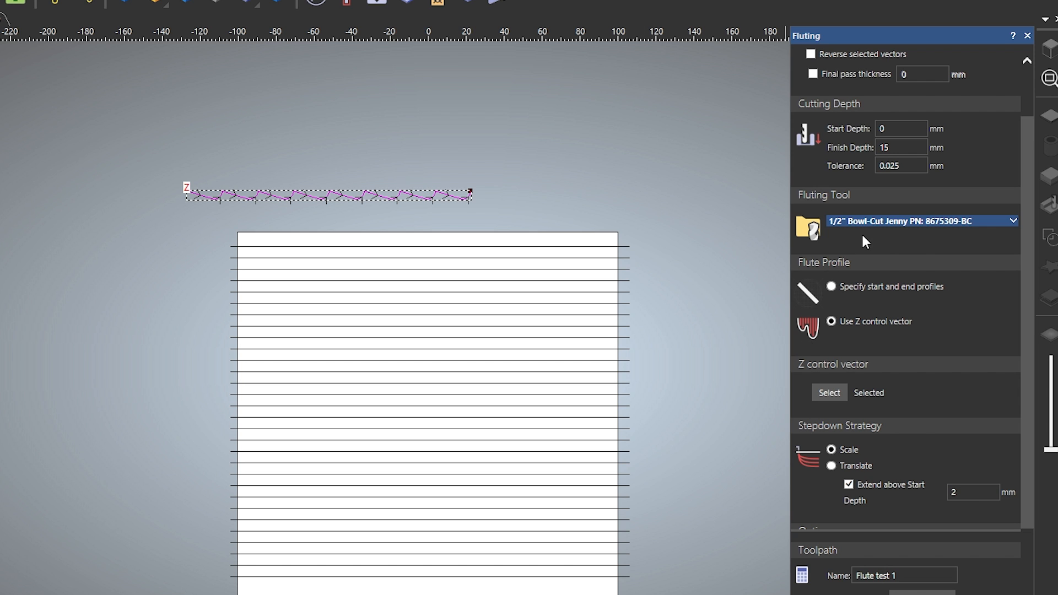
# Flute all the copied lines with a finish depth of 5 mm, and simulate the toolpath to inspect the texture.
pyautogui.moveTo(673, 238); pyautogui.dragTo(605, 593)
pyautogui.click(908, 147)
pyautogui.click(904, 166)
pyautogui.write('5')
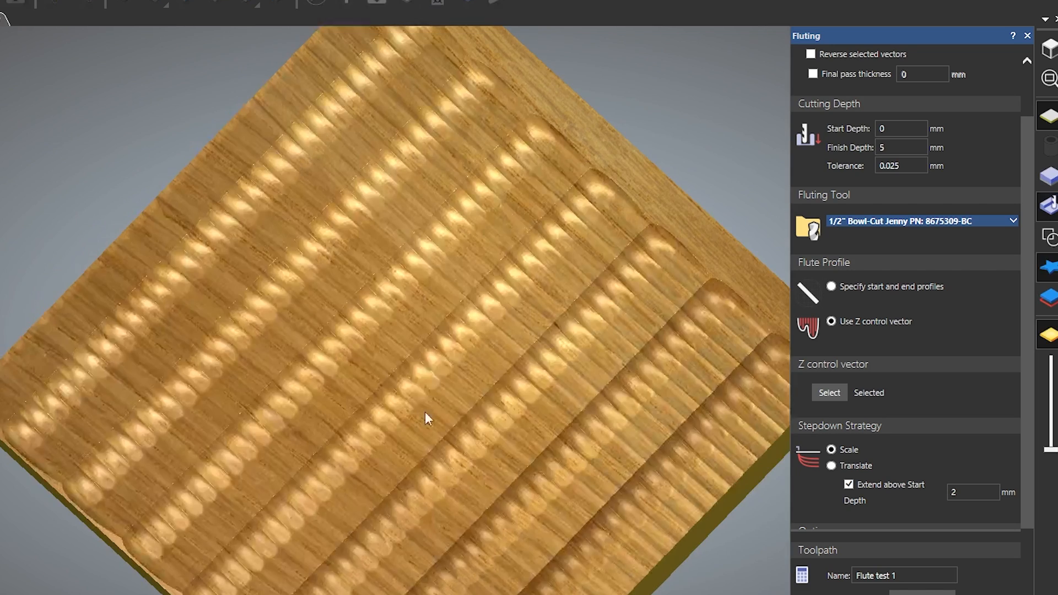
pyautogui.moveTo(444, 437); pyautogui.dragTo(661, 298)
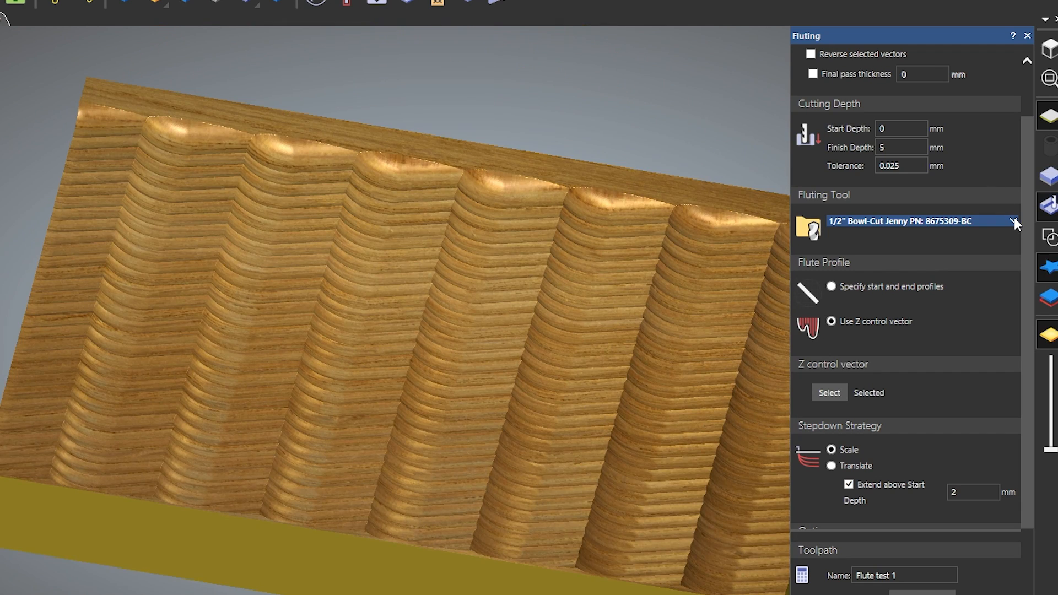
# Change the fluting tool to #46437 Solid Carbide Spiral Plunge 1/4 Dia x 3/8 x 1/4 Inch Shank Down-Cut, and recalculate and simulate the flutes.
pyautogui.click(1013, 220)
pyautogui.click(990, 252)
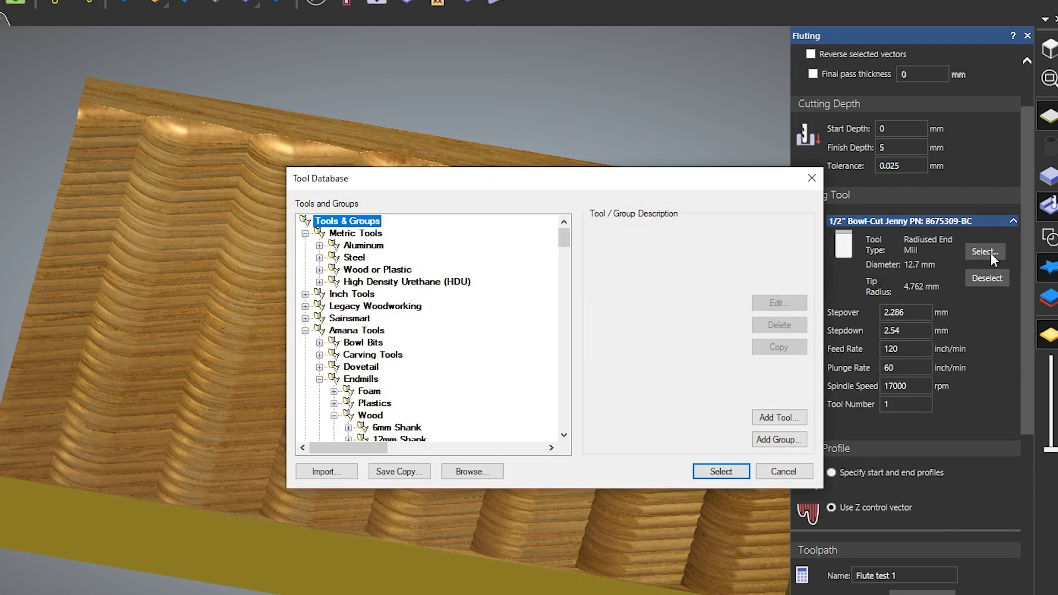
pyautogui.scroll(-4, 477, 376)
pyautogui.scroll(-3, 507, 397)
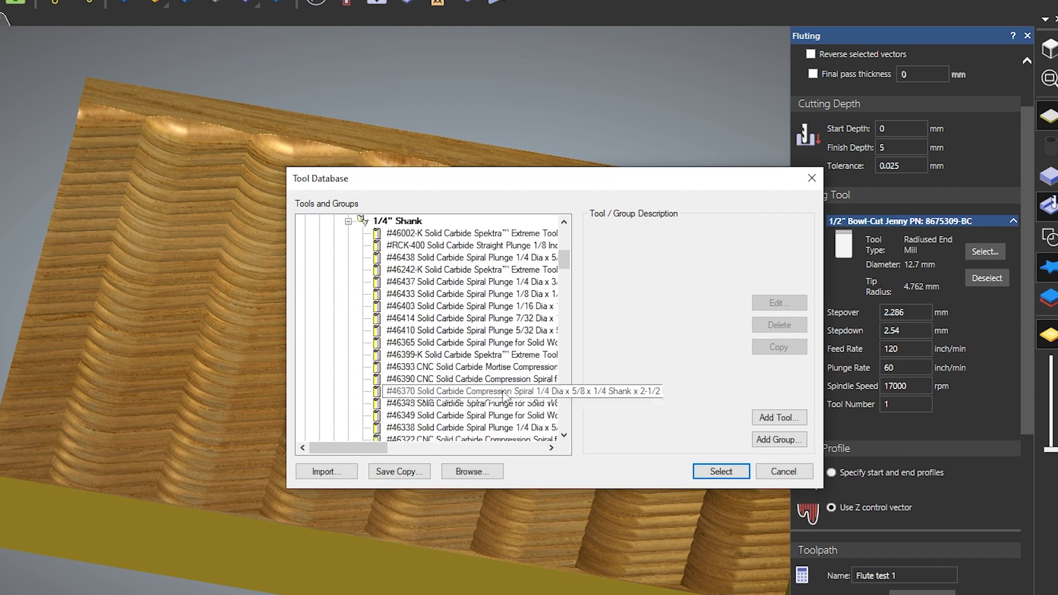
pyautogui.click(496, 281)
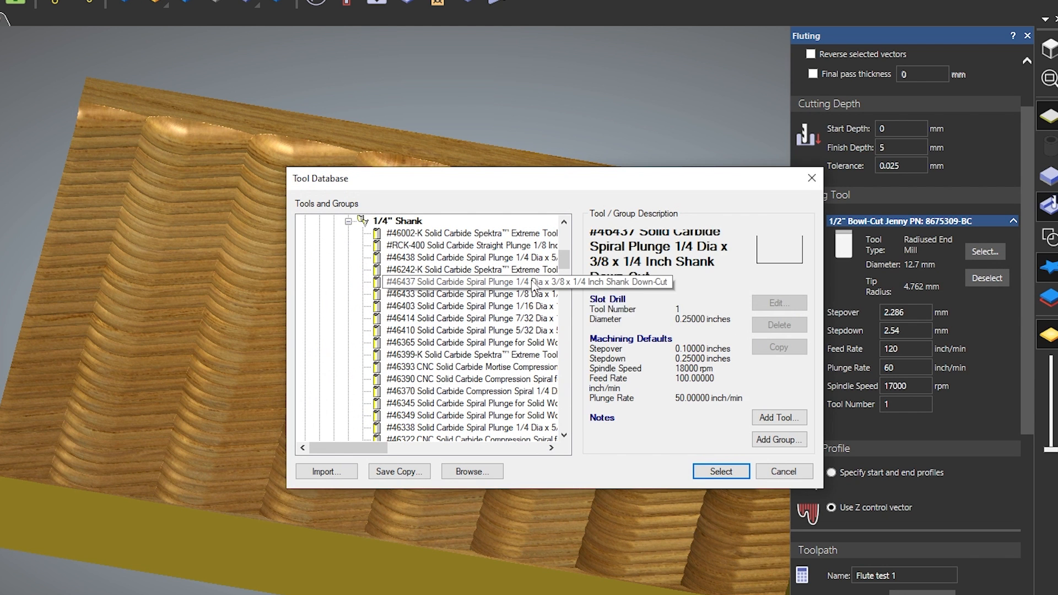
pyautogui.click(720, 471)
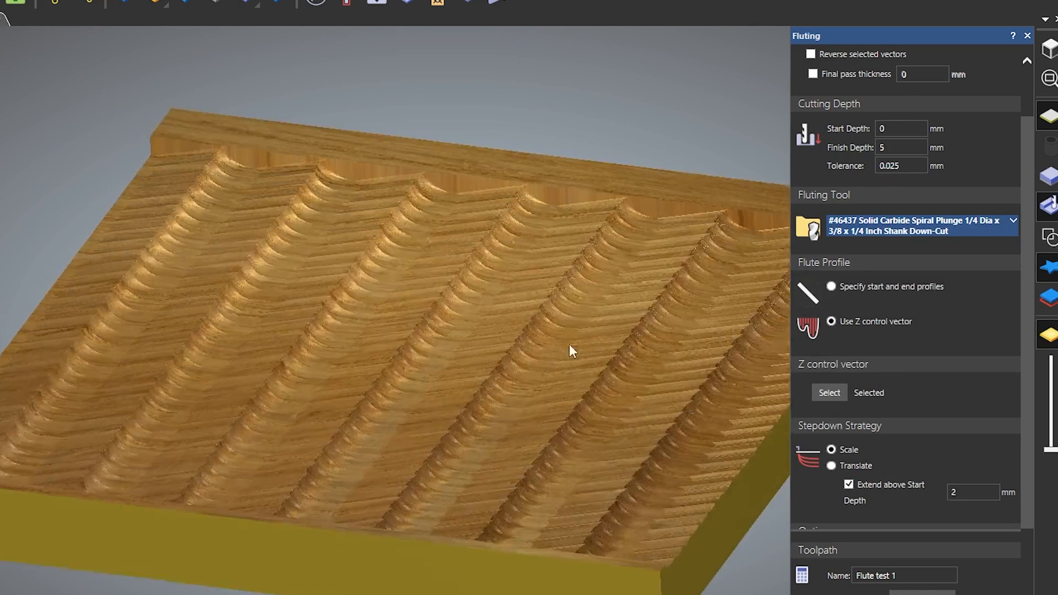
# Examine the simulated flutes cut with the 1/4 inch down-cut tool up close and from several angles.
pyautogui.moveTo(570, 344); pyautogui.dragTo(606, 476)
pyautogui.moveTo(498, 455); pyautogui.dragTo(322, 389)
pyautogui.scroll(-2, 539, 358)
pyautogui.scroll(4, 535, 357)
pyautogui.moveTo(465, 436); pyautogui.dragTo(729, 406)
pyautogui.scroll(-2, 287, 504)
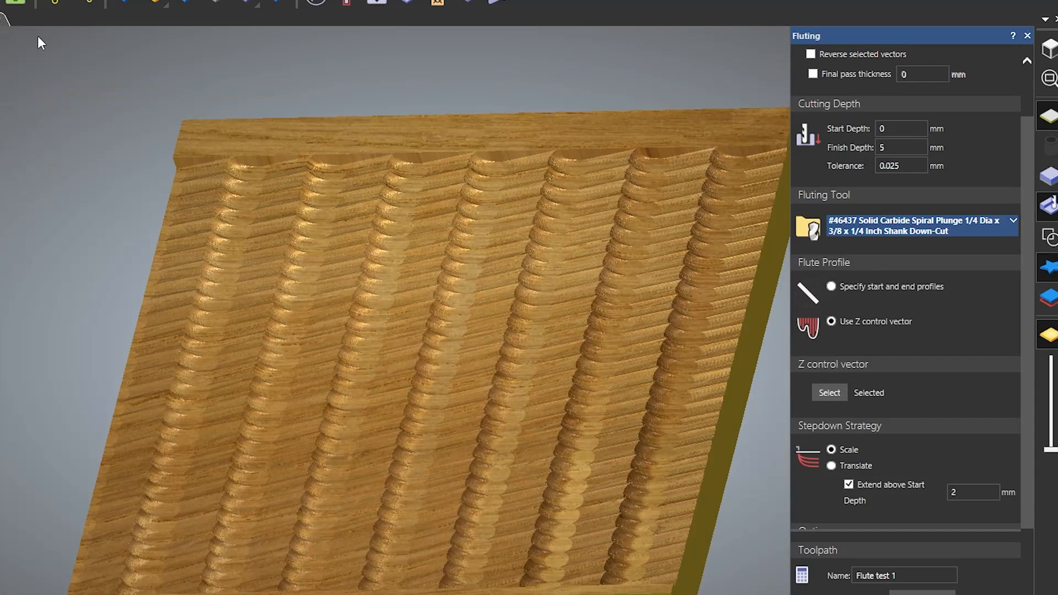
# Reverse the direction of every second copied line, starting with the second line from the upper edge.
pyautogui.click(1, 19)
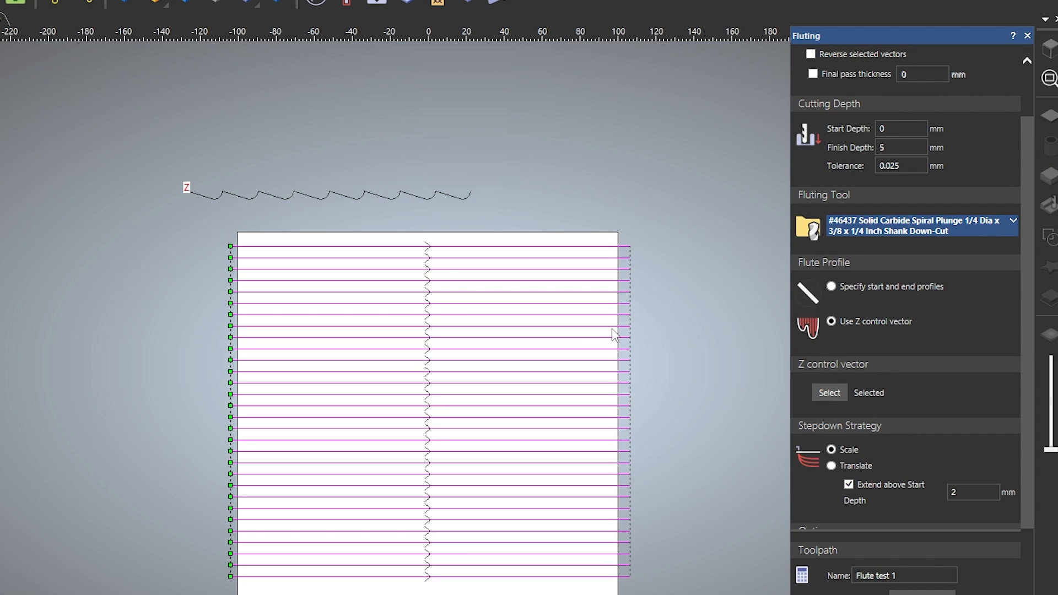
pyautogui.click(663, 284)
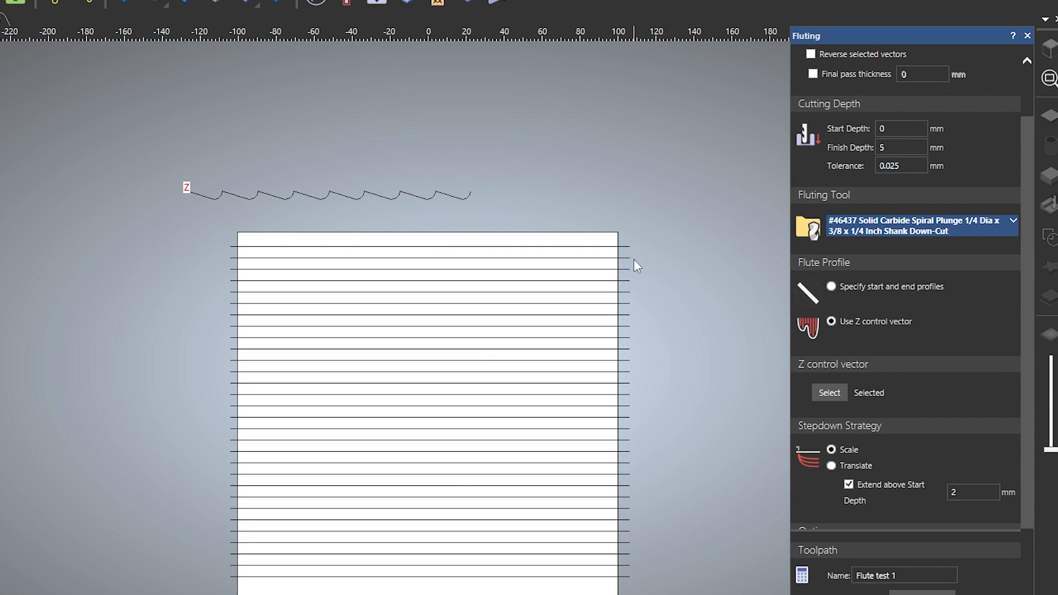
pyautogui.click(620, 257)
pyautogui.keyDown('shift'); pyautogui.click(623, 280); pyautogui.keyUp('shift')
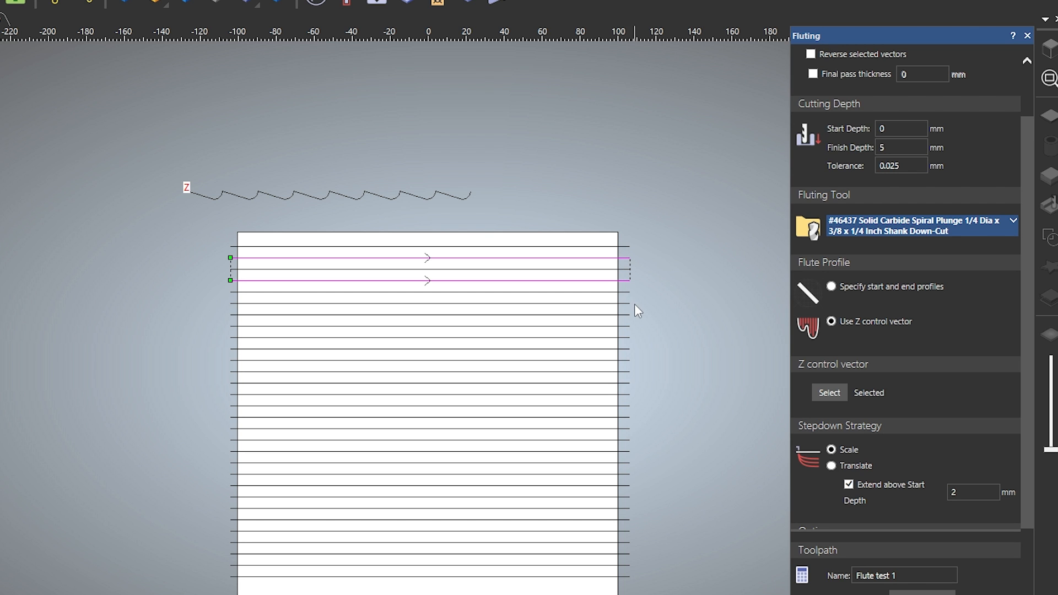
pyautogui.keyDown('shift'); pyautogui.click(626, 303); pyautogui.keyUp('shift')
pyautogui.keyDown('shift'); pyautogui.click(625, 349); pyautogui.keyUp('shift')
pyautogui.keyDown('shift'); pyautogui.click(624, 372); pyautogui.keyUp('shift')
pyautogui.keyDown('shift'); pyautogui.click(624, 394); pyautogui.keyUp('shift')
pyautogui.keyDown('shift'); pyautogui.click(624, 417); pyautogui.keyUp('shift')
pyautogui.keyDown('shift'); pyautogui.click(624, 439); pyautogui.keyUp('shift')
pyautogui.keyDown('shift'); pyautogui.click(623, 463); pyautogui.keyUp('shift')
pyautogui.keyDown('shift'); pyautogui.click(624, 486); pyautogui.keyUp('shift')
pyautogui.keyDown('shift'); pyautogui.click(623, 508); pyautogui.keyUp('shift')
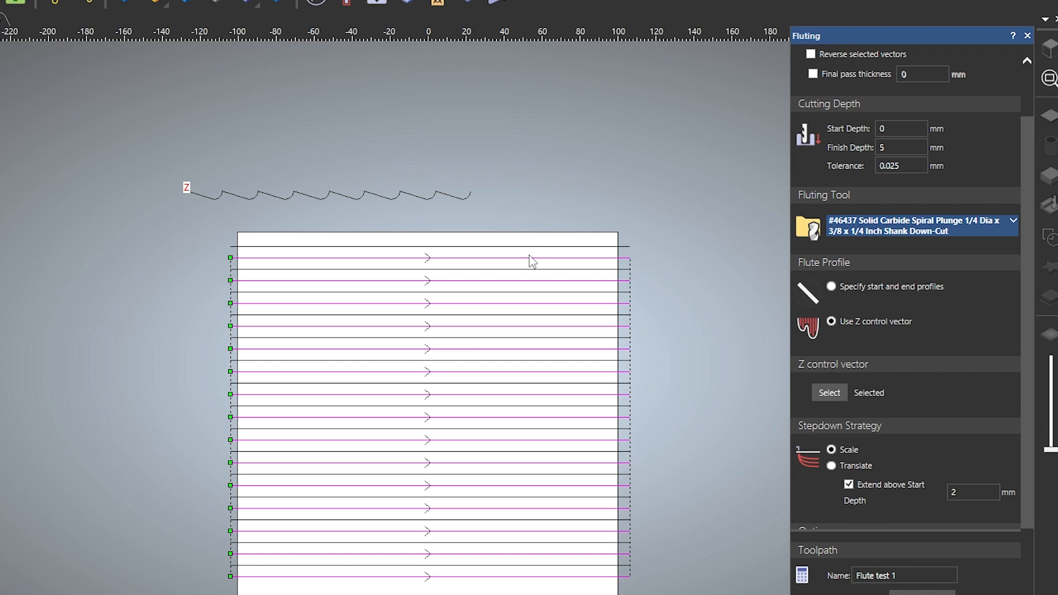
pyautogui.rightClick(561, 258)
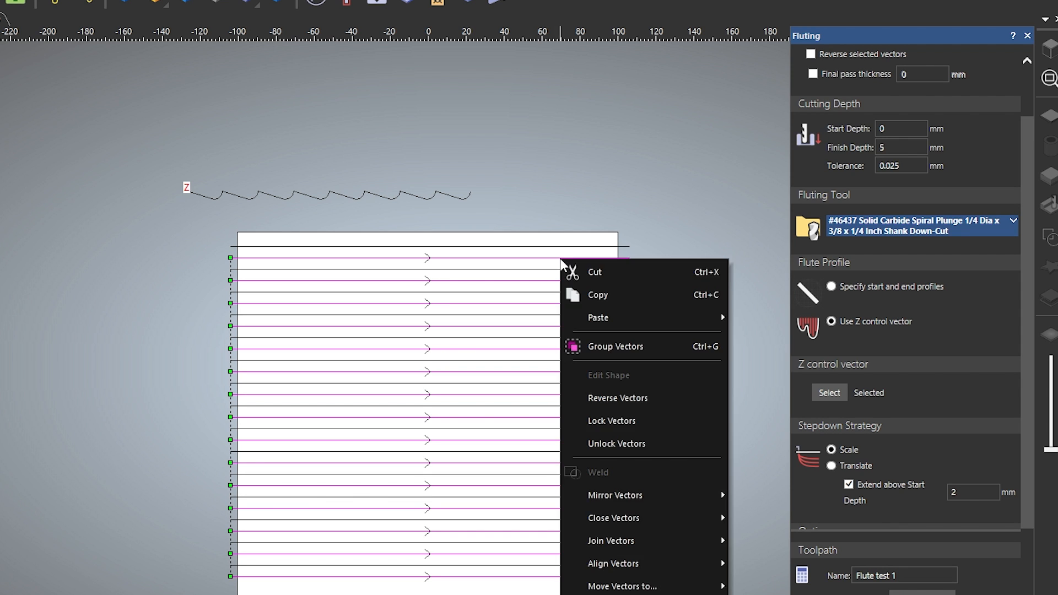
pyautogui.click(628, 403)
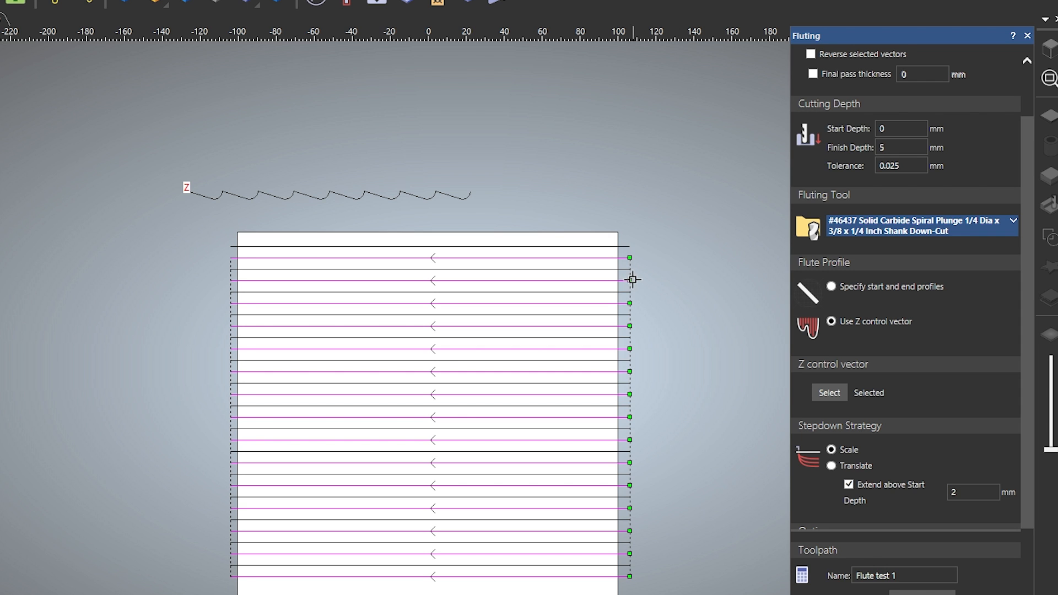
# Shift the reversed lines about 10 mm to the right and the remaining lines about 10 mm to the left.
pyautogui.press('Right')
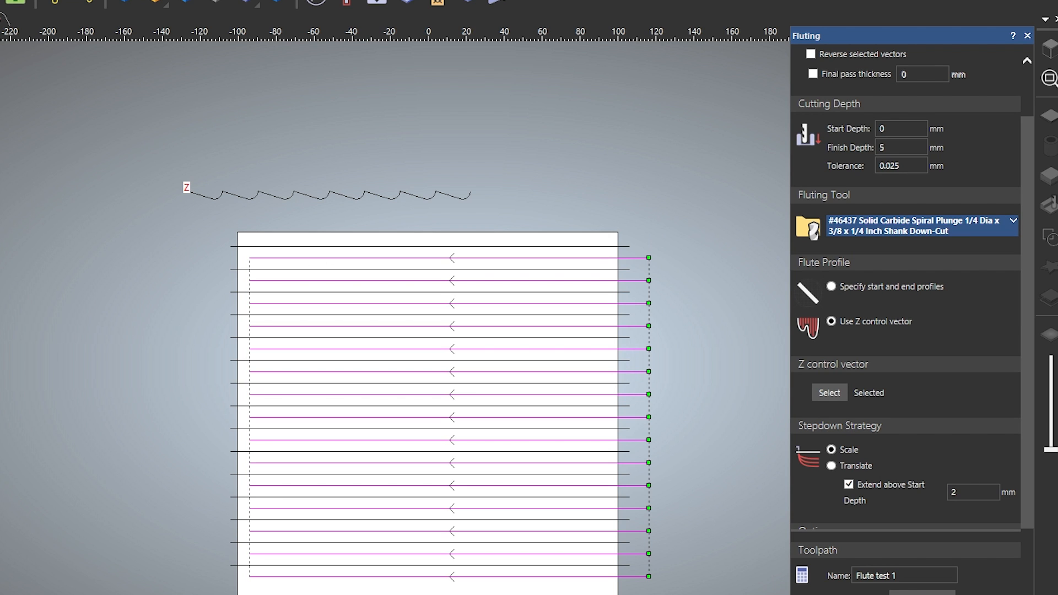
pyautogui.moveTo(239, 236); pyautogui.dragTo(224, 593)
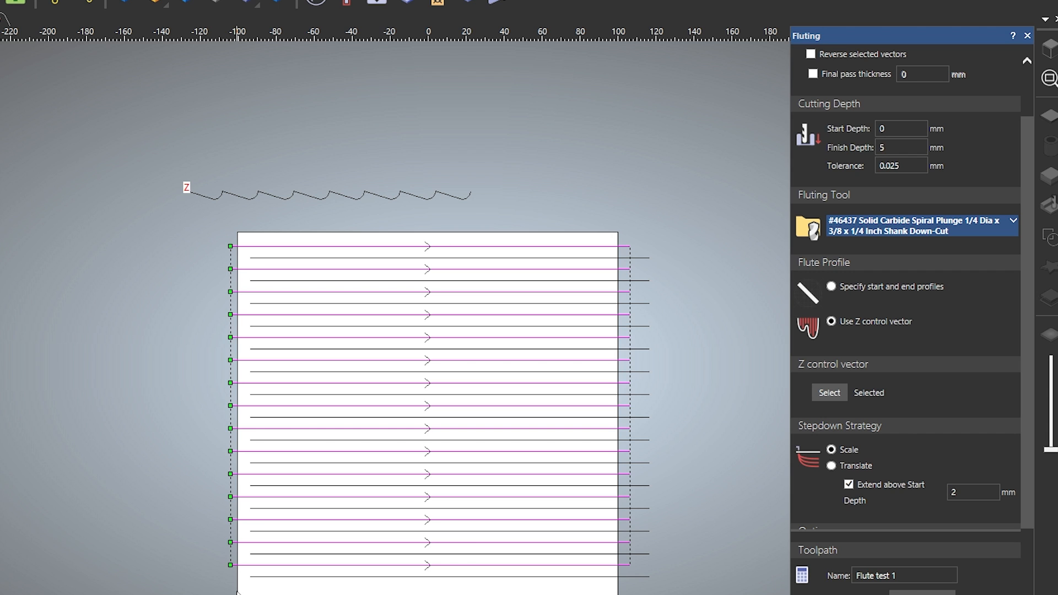
pyautogui.press('Left')
# Recalculate the fluting on all the staggered lines with the 1/4 inch down-cut tool, and simulate it to inspect the woven texture.
pyautogui.click(683, 570)
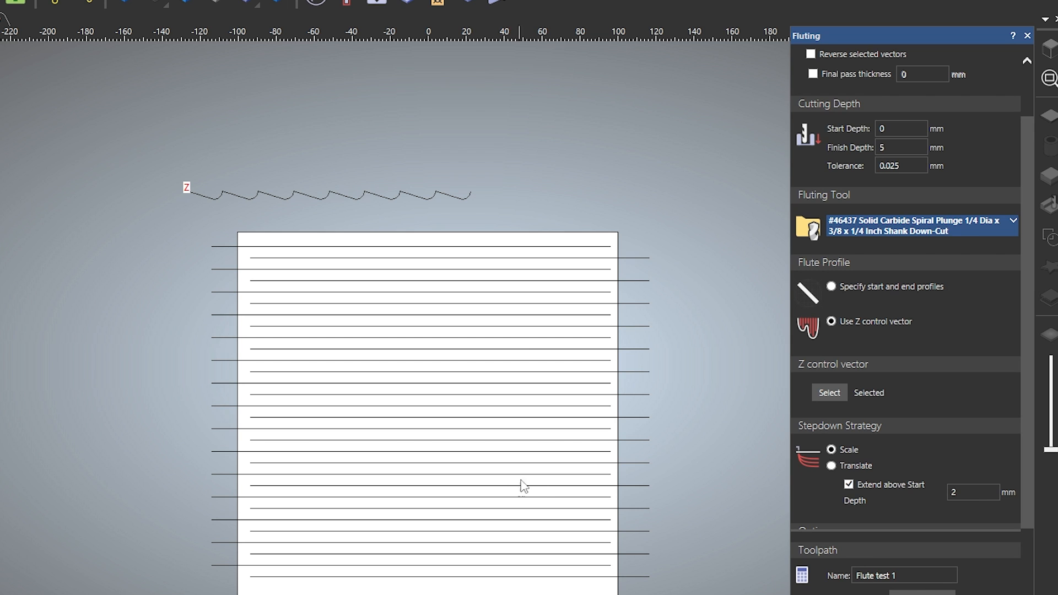
pyautogui.moveTo(694, 594); pyautogui.dragTo(321, 241)
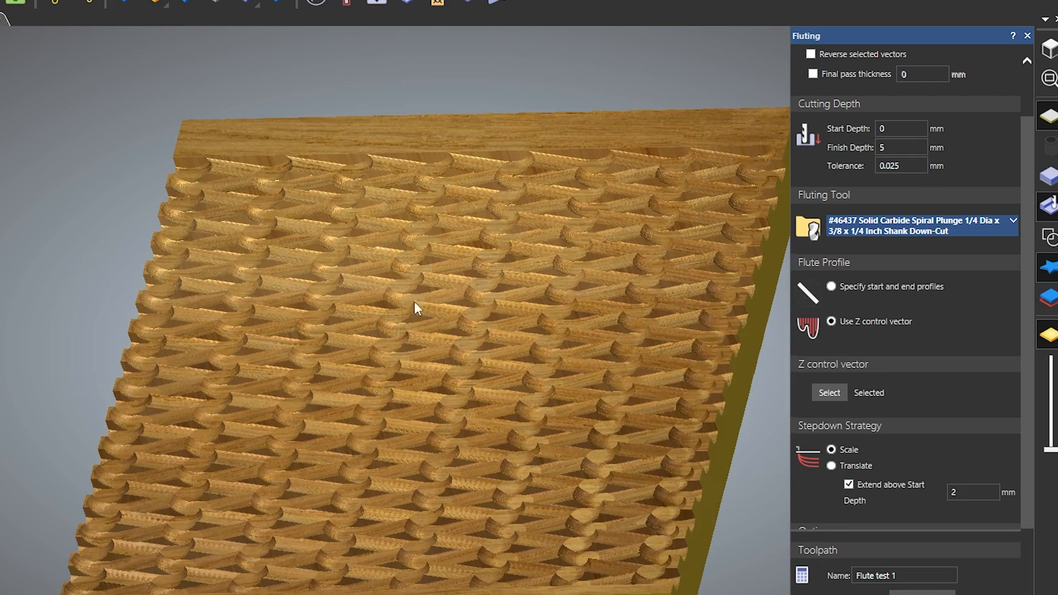
pyautogui.moveTo(414, 302); pyautogui.dragTo(442, 361)
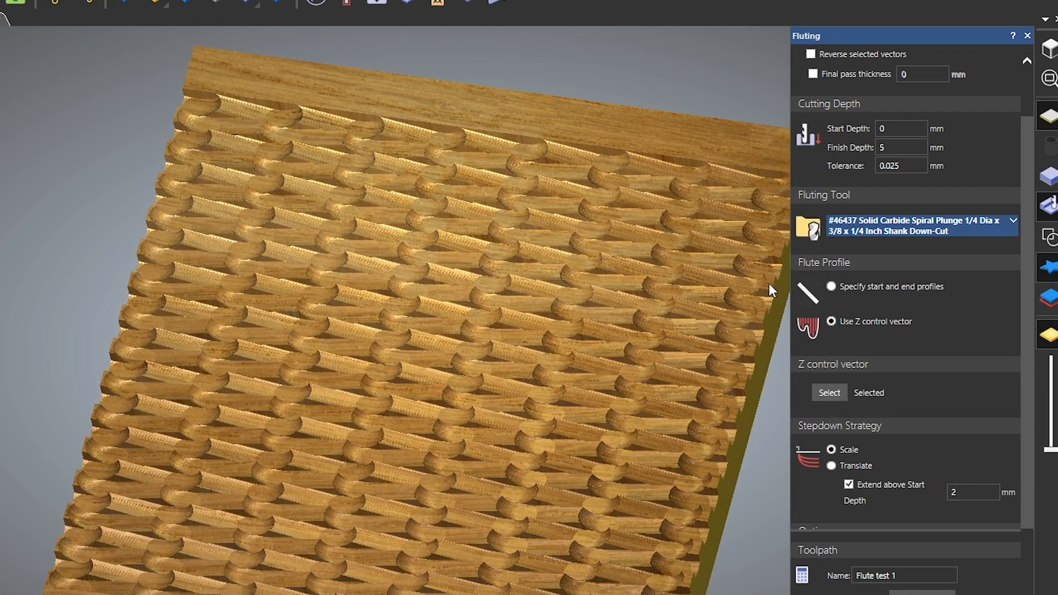
# Change the fluting tool to the 1/2" Bowl-Cut Jenny PN: 8675309-BC, and recalculate and simulate the staggered flutes.
pyautogui.click(911, 229)
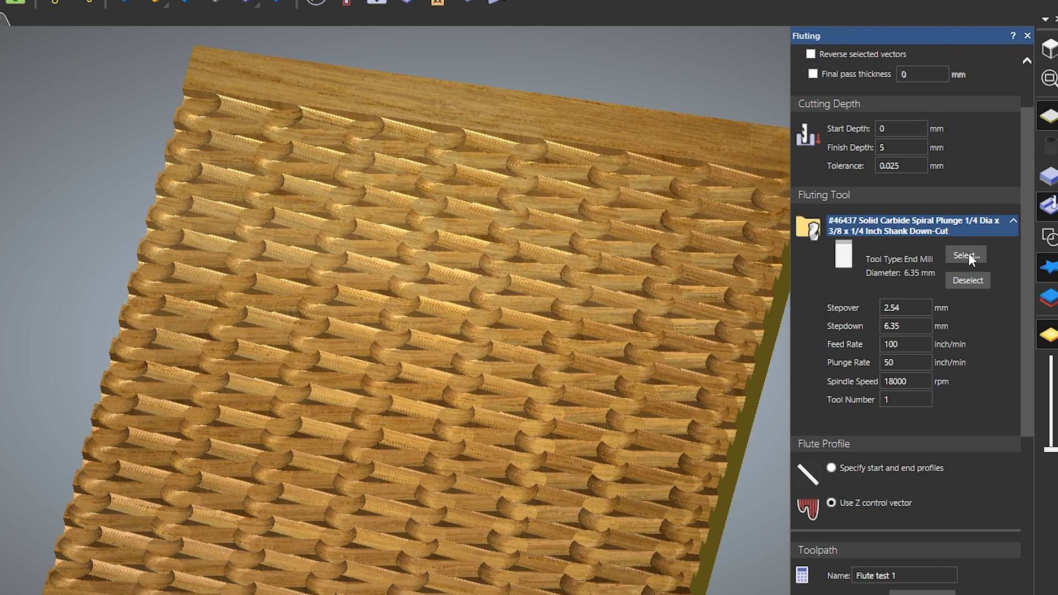
pyautogui.click(966, 255)
pyautogui.scroll(-15, 585, 314)
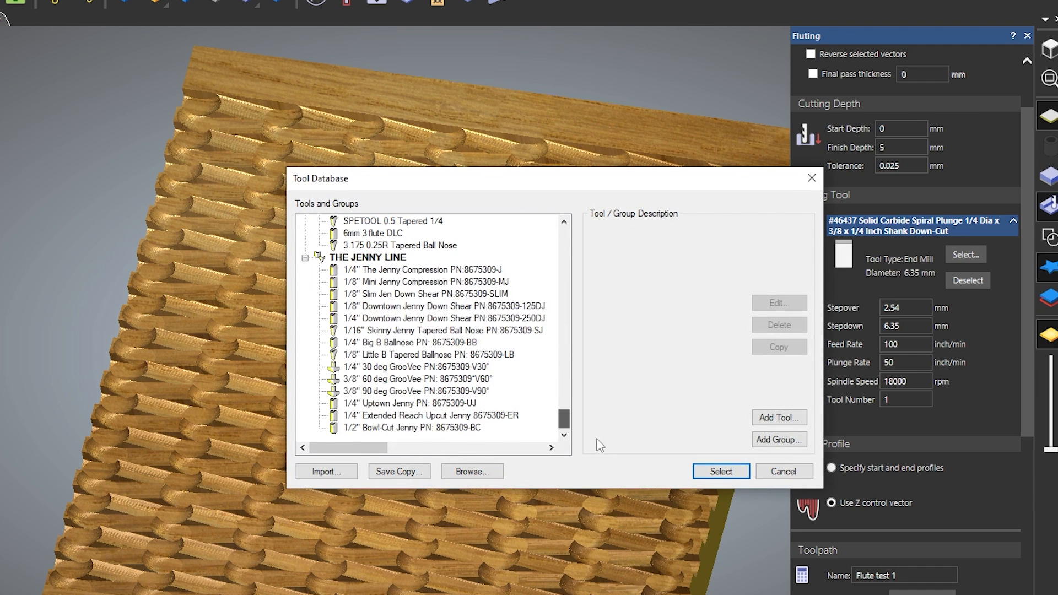
pyautogui.click(448, 428)
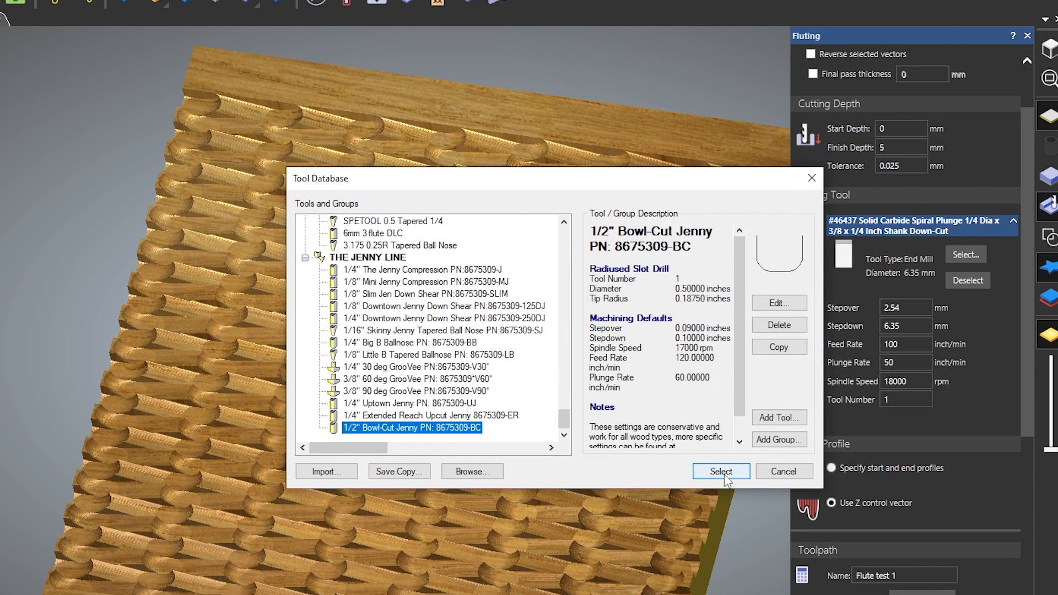
pyautogui.click(720, 472)
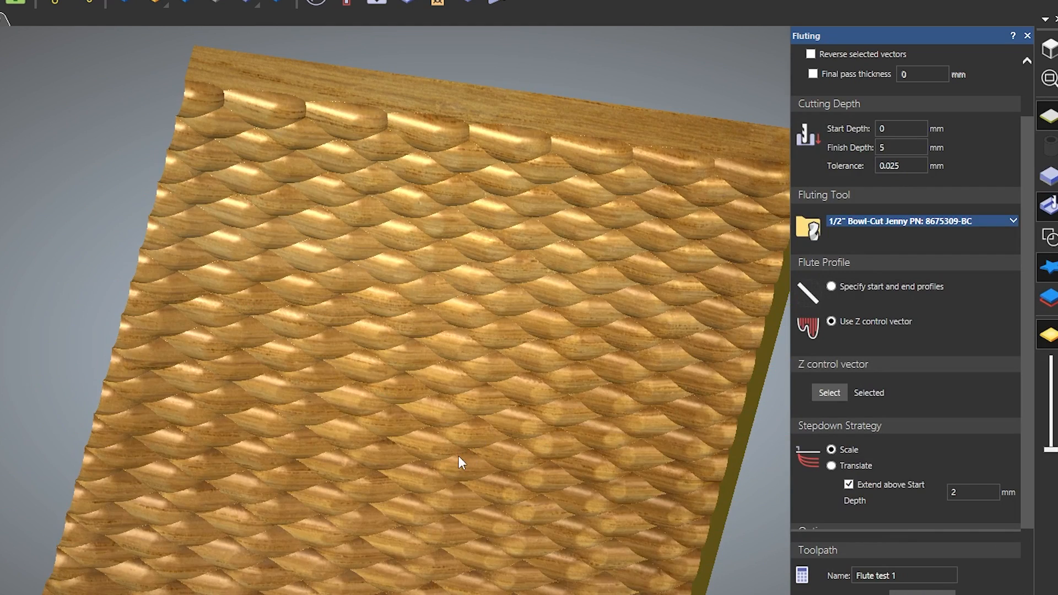
# Examine the simulated bowl-cut texture up close, as a whole and from a low angle.
pyautogui.moveTo(459, 456); pyautogui.dragTo(463, 376)
pyautogui.scroll(4, 459, 359)
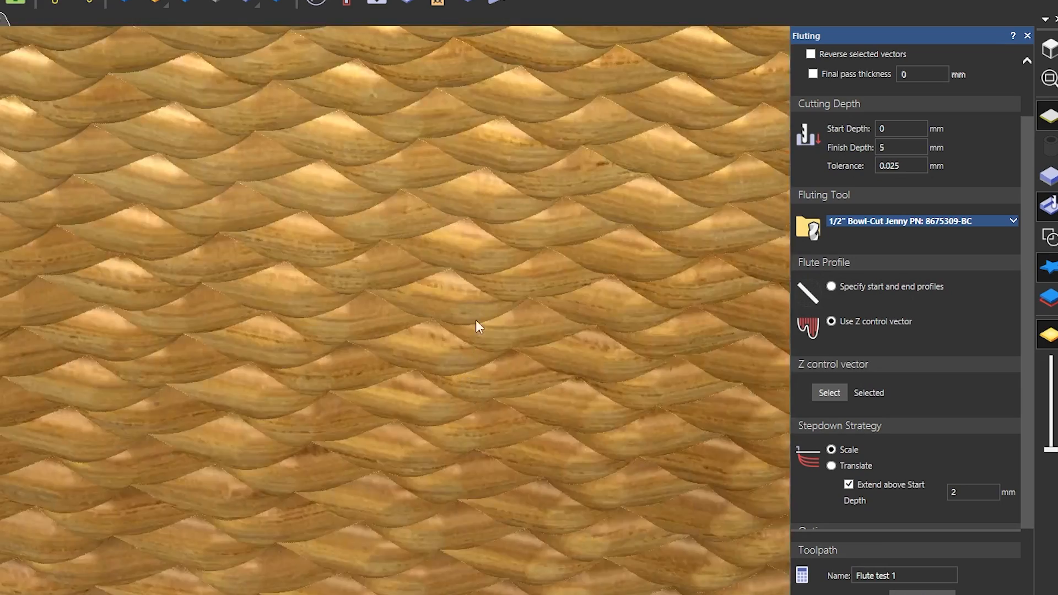
pyautogui.scroll(-1, 441, 386)
pyautogui.scroll(-4, 408, 408)
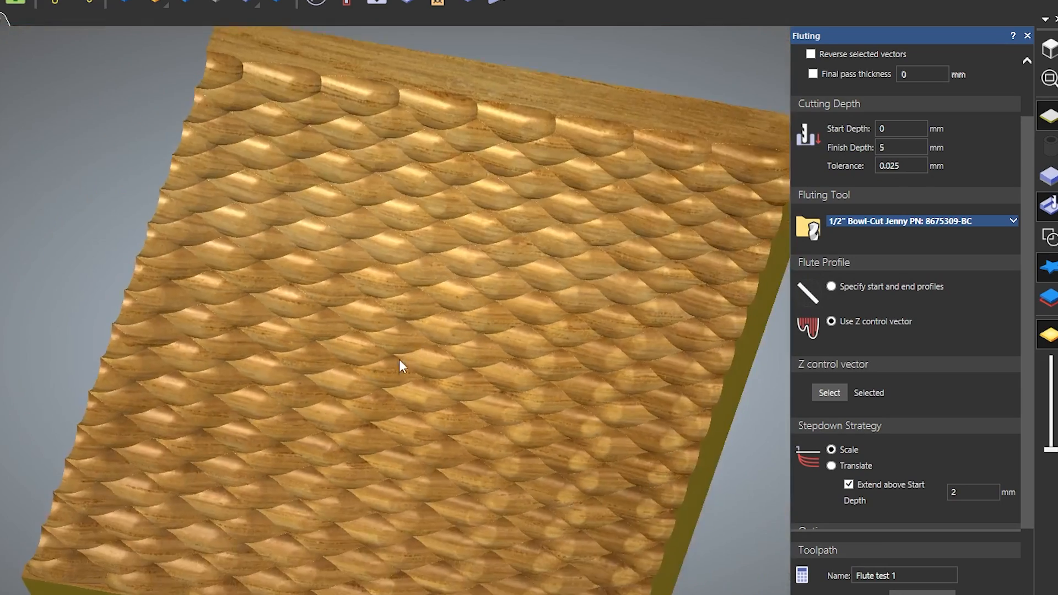
pyautogui.scroll(-1, 395, 366)
pyautogui.scroll(4, 467, 382)
pyautogui.moveTo(299, 335); pyautogui.dragTo(315, 315)
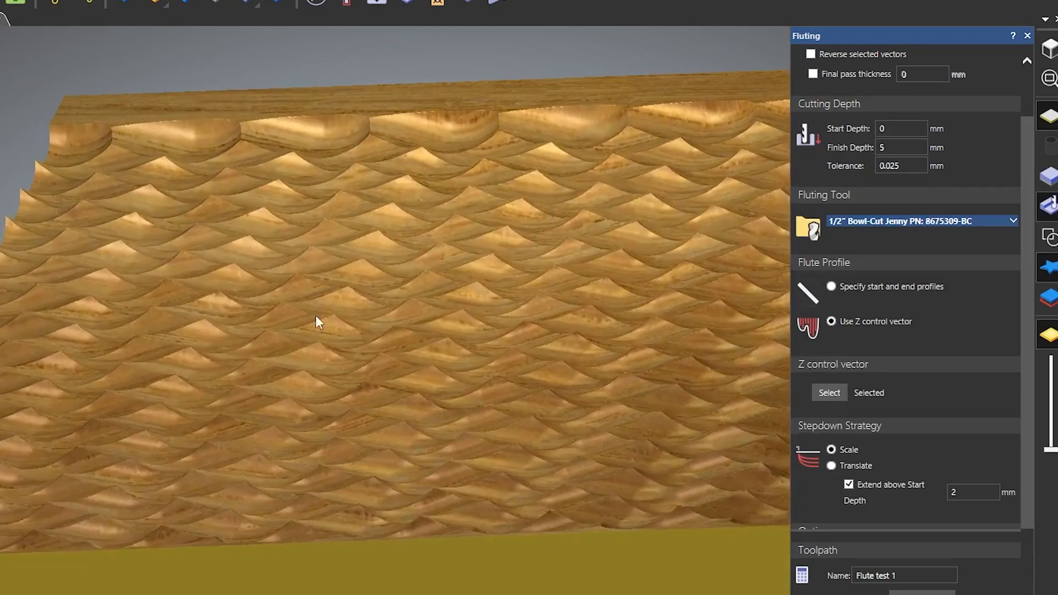
# Replace the sawtooth control line above the sheet with a repeating rounded wave line.
pyautogui.moveTo(524, 307); pyautogui.dragTo(287, 397)
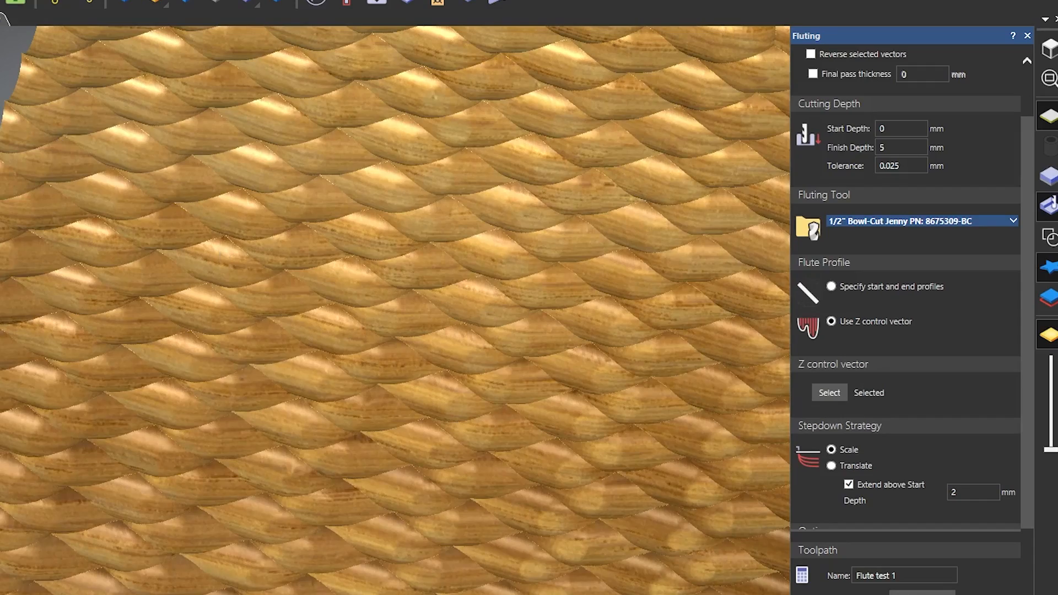
pyautogui.press('F2')
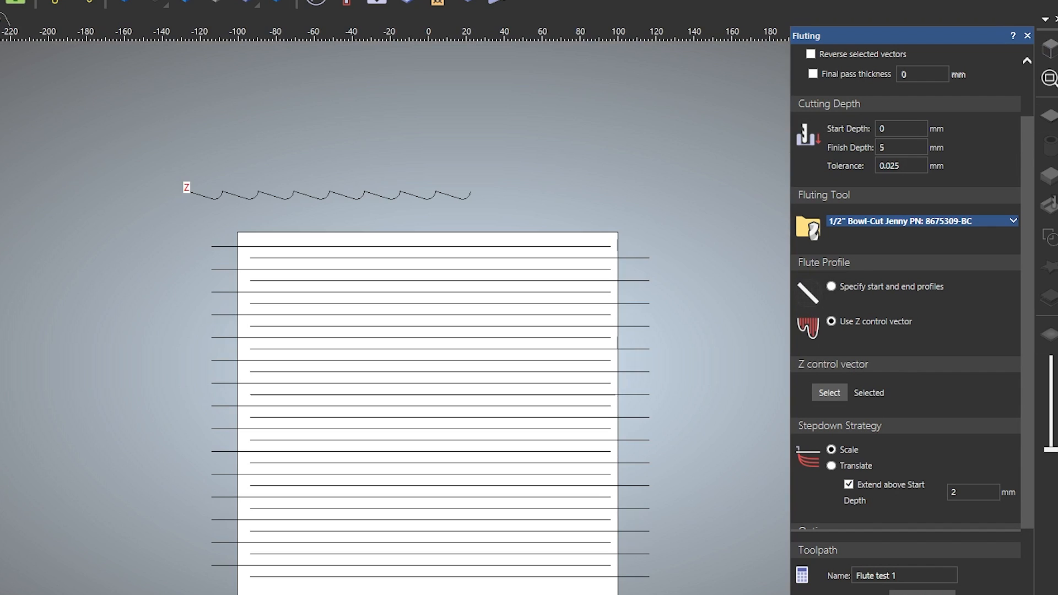
pyautogui.click(344, 196)
pyautogui.press('Delete')
pyautogui.hotkey('alt', 'Tab')
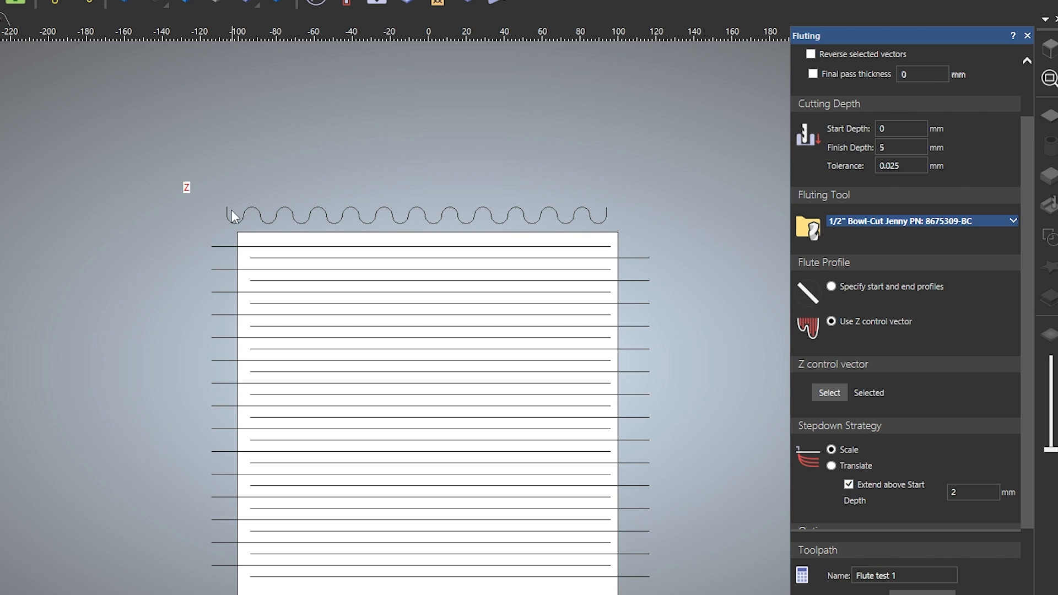
# Set the rounded wave line as the Z control vector, and recalculate and simulate the flutes to inspect the texture.
pyautogui.click(477, 217)
pyautogui.click(840, 397)
pyautogui.moveTo(658, 234); pyautogui.dragTo(564, 589)
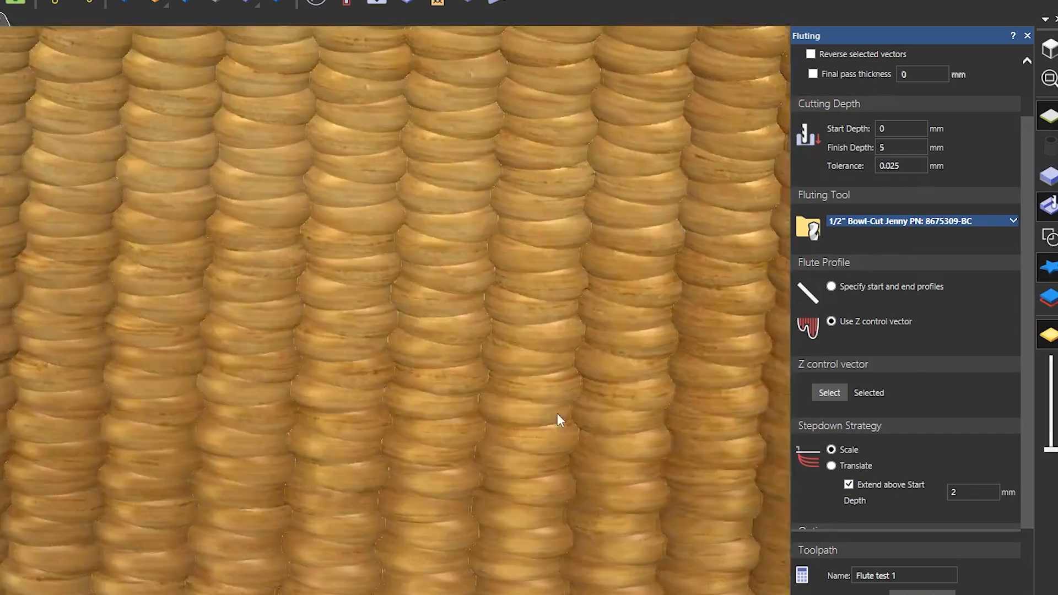
pyautogui.moveTo(557, 415); pyautogui.dragTo(385, 483)
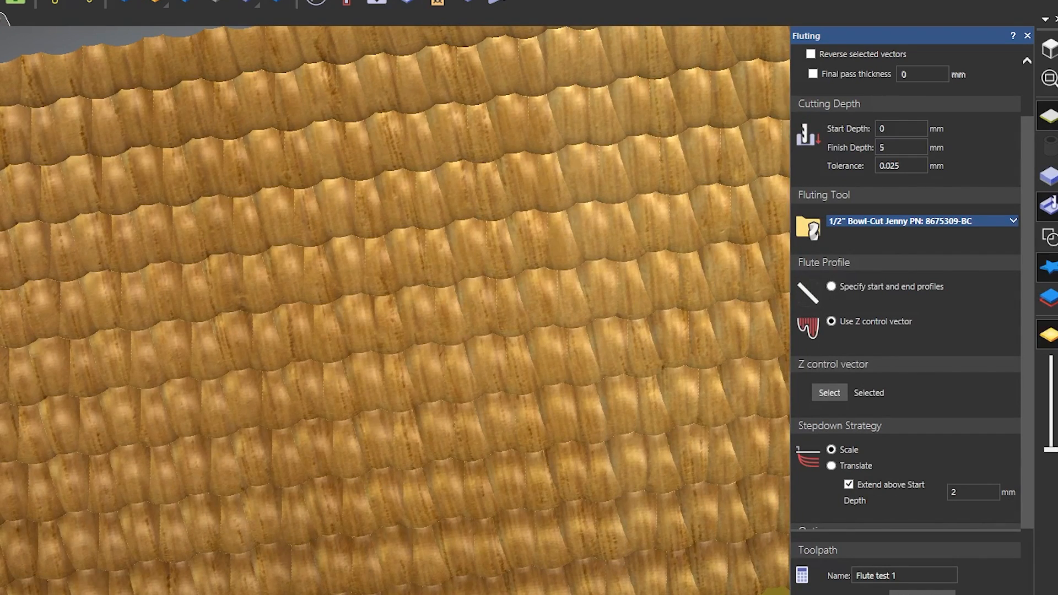
pyautogui.moveTo(385, 482); pyautogui.dragTo(439, 297)
pyautogui.scroll(2, 313, 347)
pyautogui.moveTo(312, 345); pyautogui.dragTo(539, 543)
pyautogui.moveTo(188, 397); pyautogui.dragTo(439, 334)
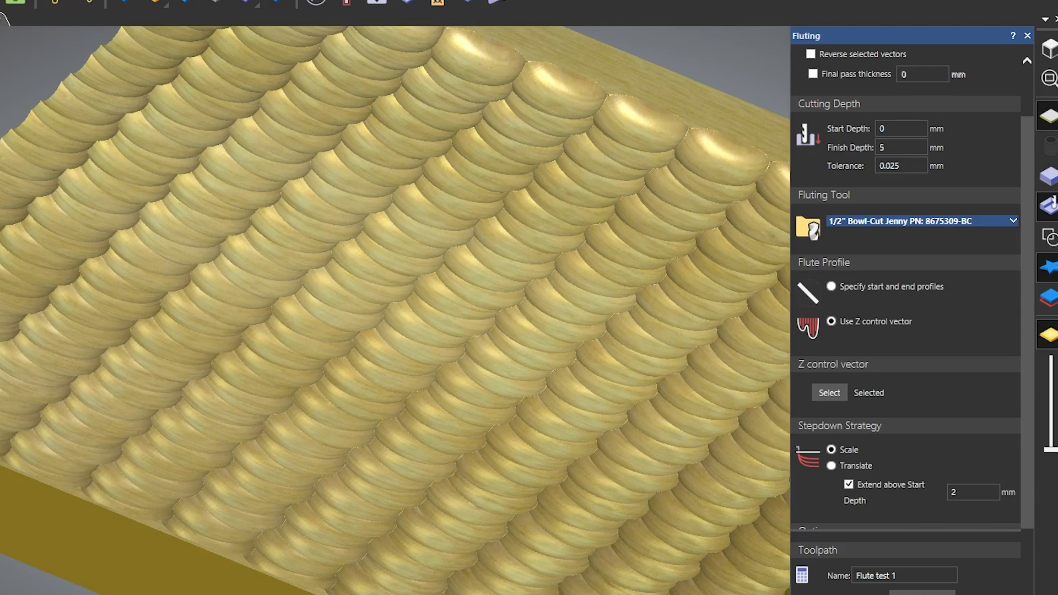
# Shift every third line extending past the sheet's left edge about 10 mm to the right, starting with the second.
pyautogui.press('F2')
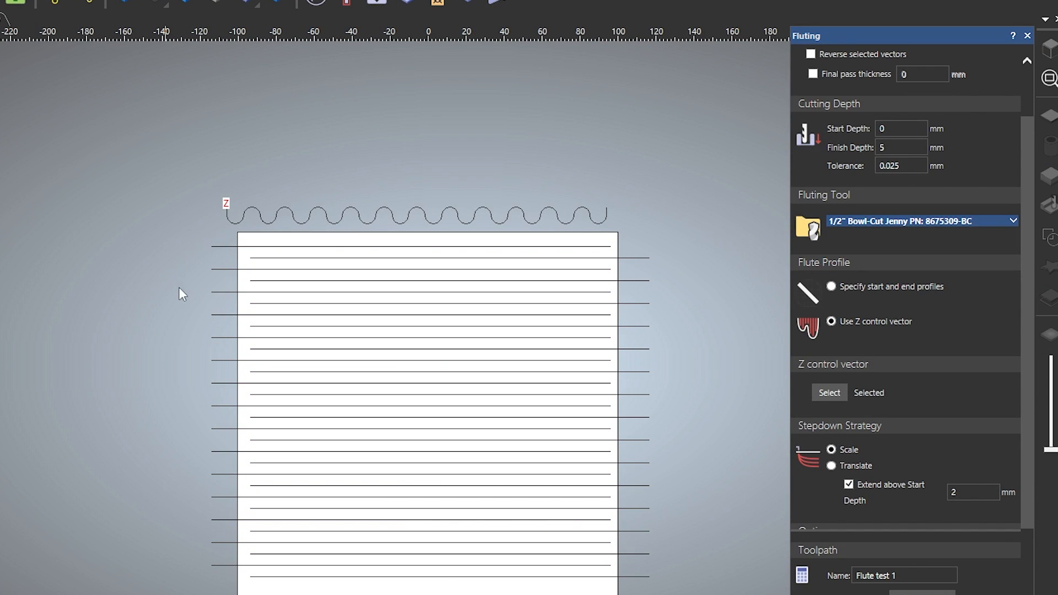
pyautogui.click(219, 269)
pyautogui.press('Right')
pyautogui.click(230, 337)
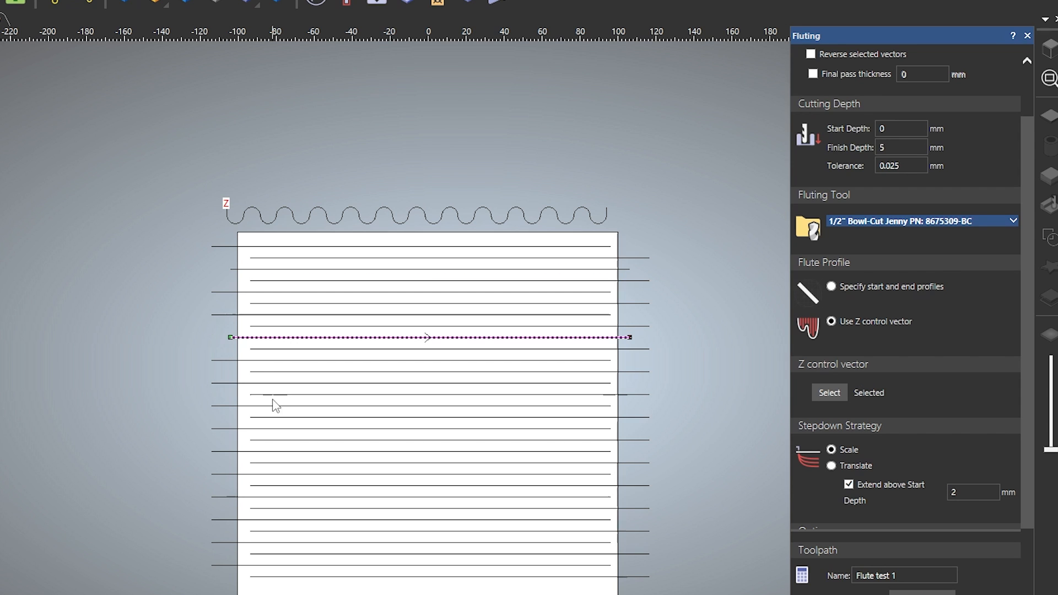
pyautogui.click(228, 406)
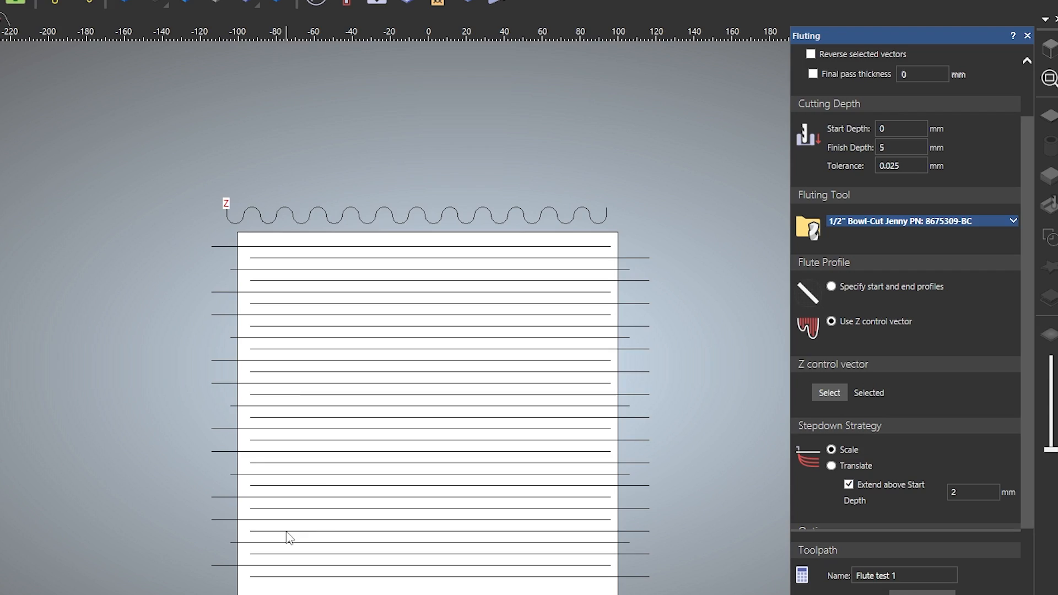
pyautogui.click(286, 532)
pyautogui.press('Left')
# Recalculate and simulate the fluting on the newly staggered lines, and inspect the texture close up and from a low angle.
pyautogui.moveTo(698, 594); pyautogui.dragTo(465, 248)
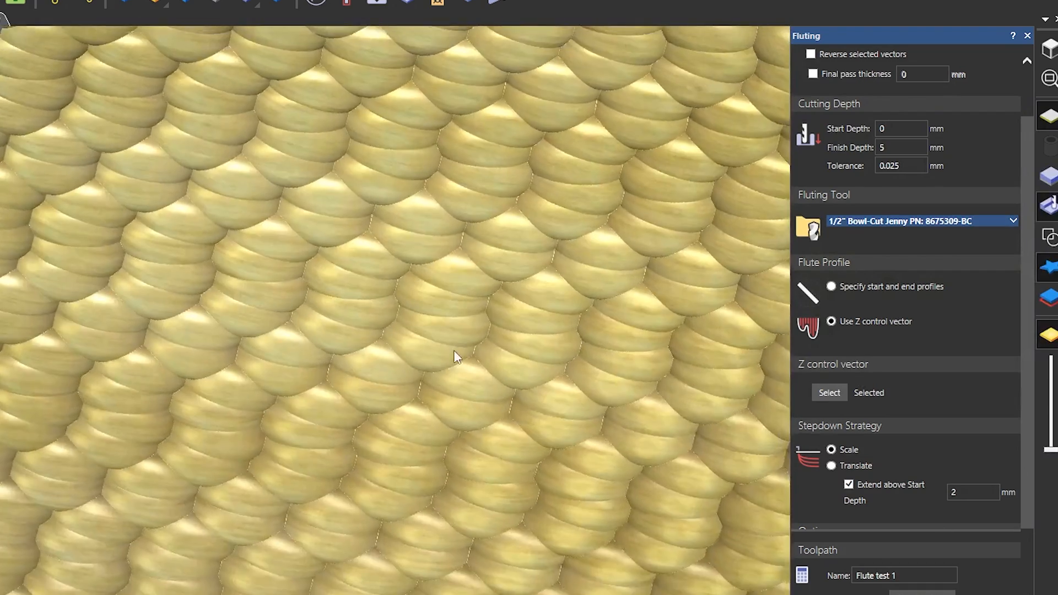
pyautogui.moveTo(454, 350); pyautogui.dragTo(410, 266)
pyautogui.moveTo(521, 288); pyautogui.dragTo(807, 283)
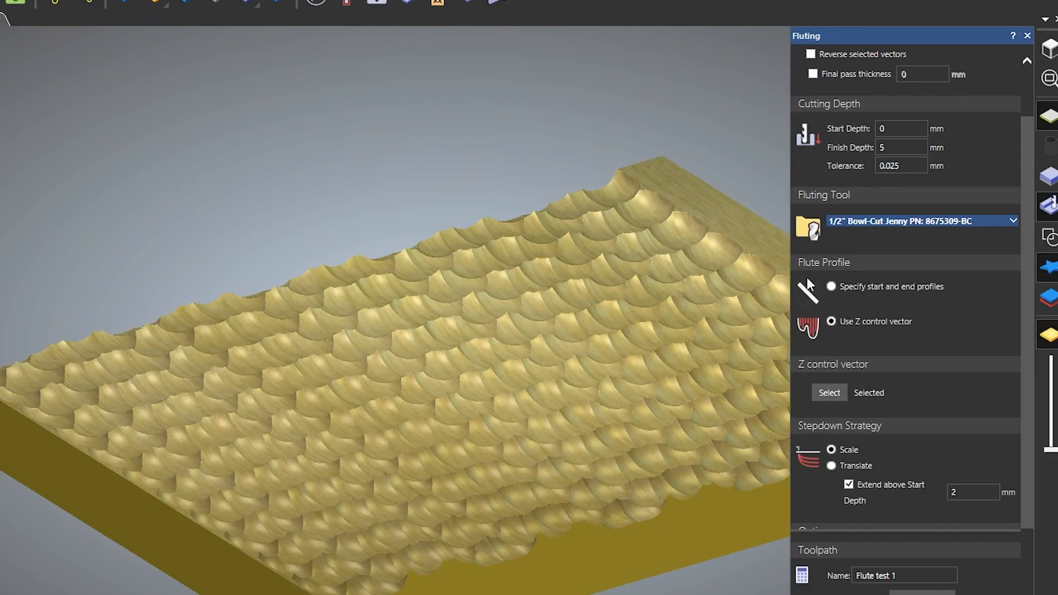
# Change the fluting tool to the Amana #45705 60° V GROOVE 1/2 DIAMETER 1/4 SHANK and recalculate the toolpath.
pyautogui.click(915, 220)
pyautogui.click(984, 252)
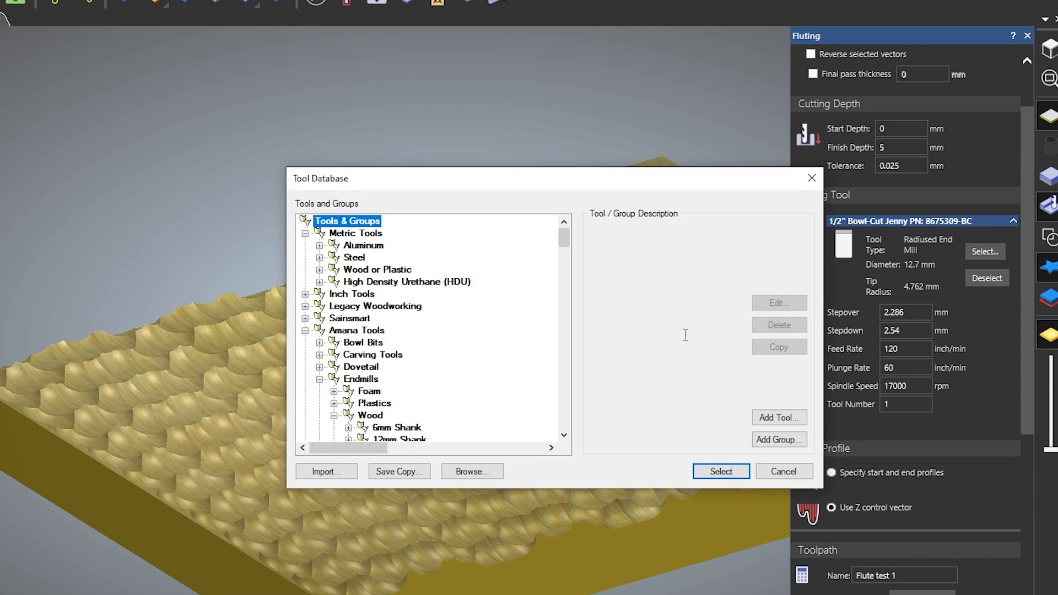
pyautogui.scroll(-2, 417, 356)
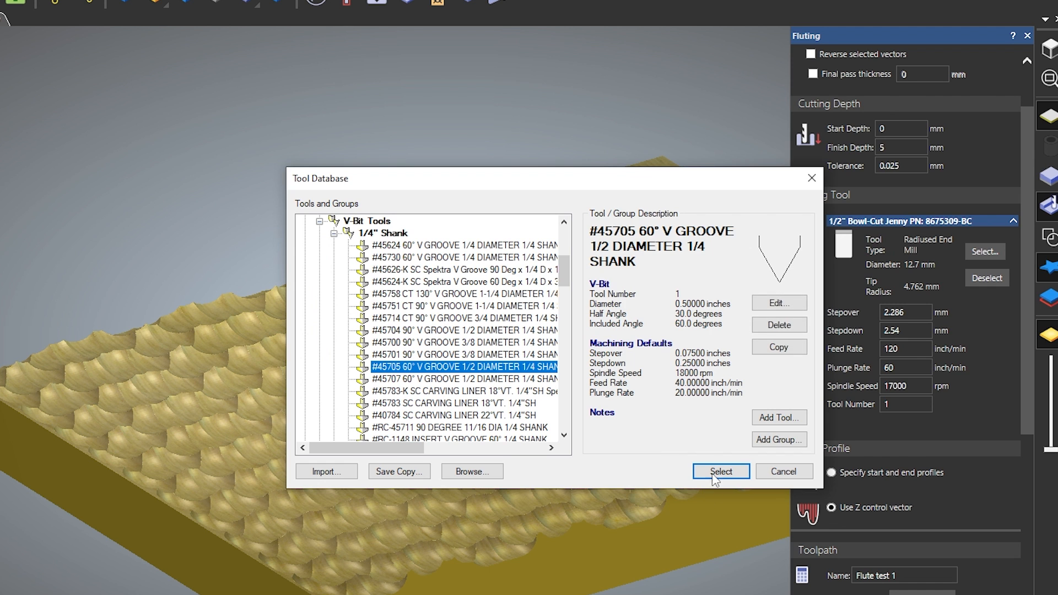
pyautogui.click(717, 470)
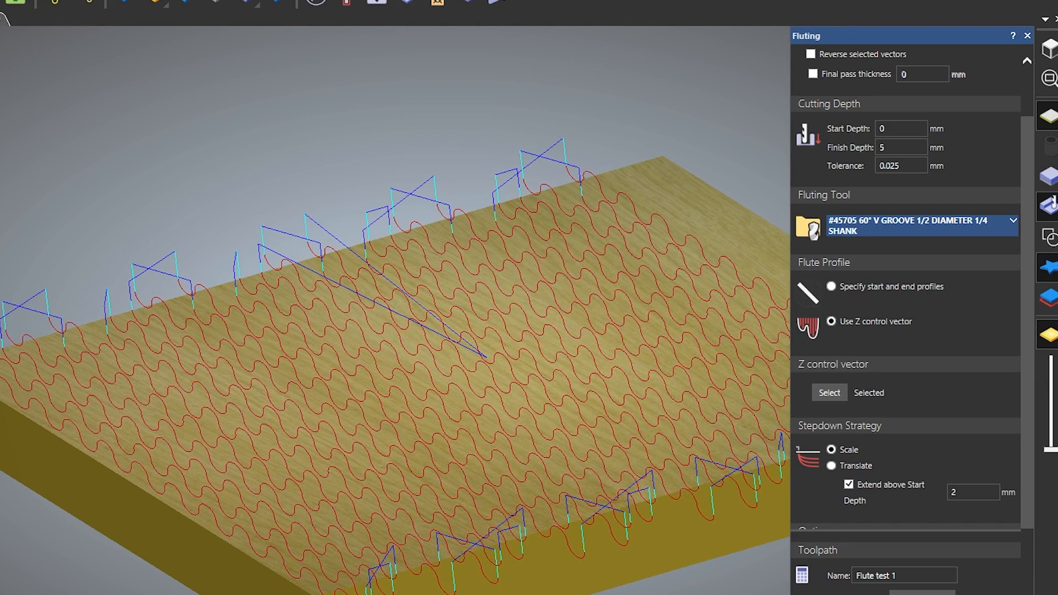
# Simulate the V-groove fluting and inspect the carved pattern from several angles.
pyautogui.moveTo(391, 394); pyautogui.dragTo(364, 440)
pyautogui.moveTo(447, 495); pyautogui.dragTo(397, 425)
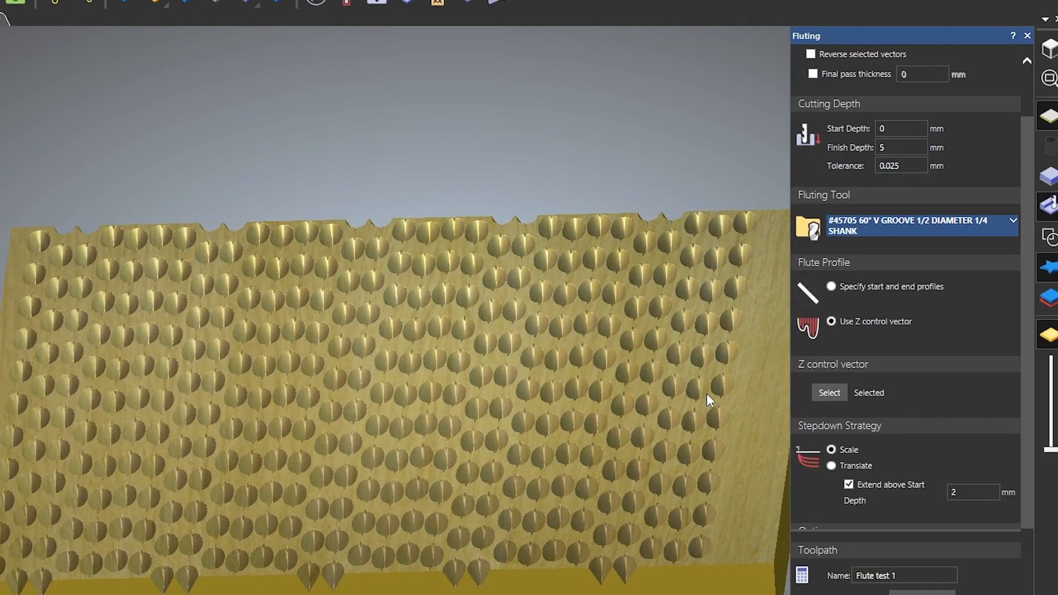
pyautogui.moveTo(212, 378); pyautogui.dragTo(477, 362)
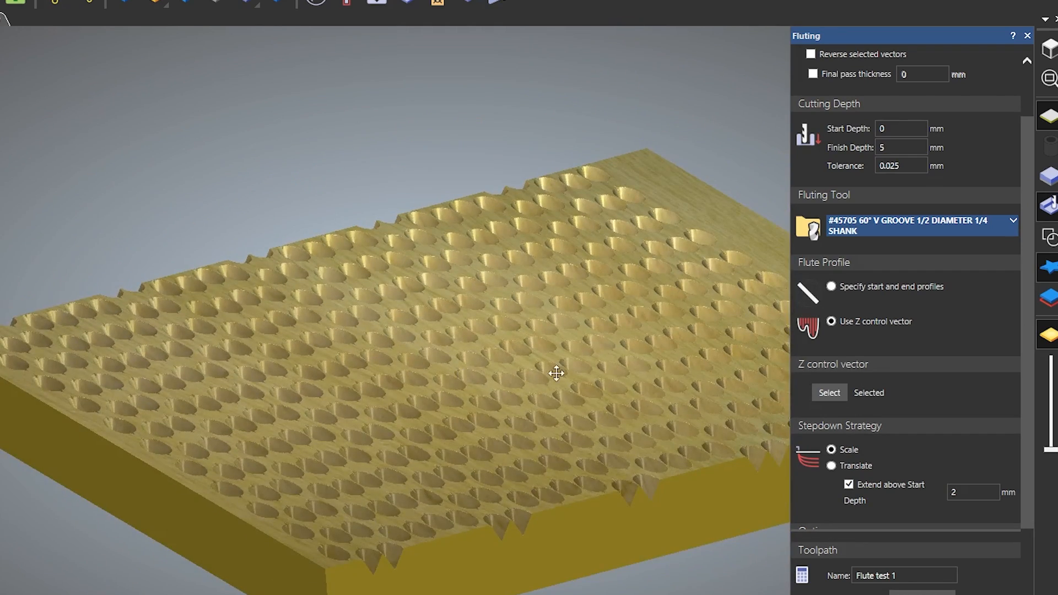
pyautogui.moveTo(624, 365); pyautogui.dragTo(524, 474)
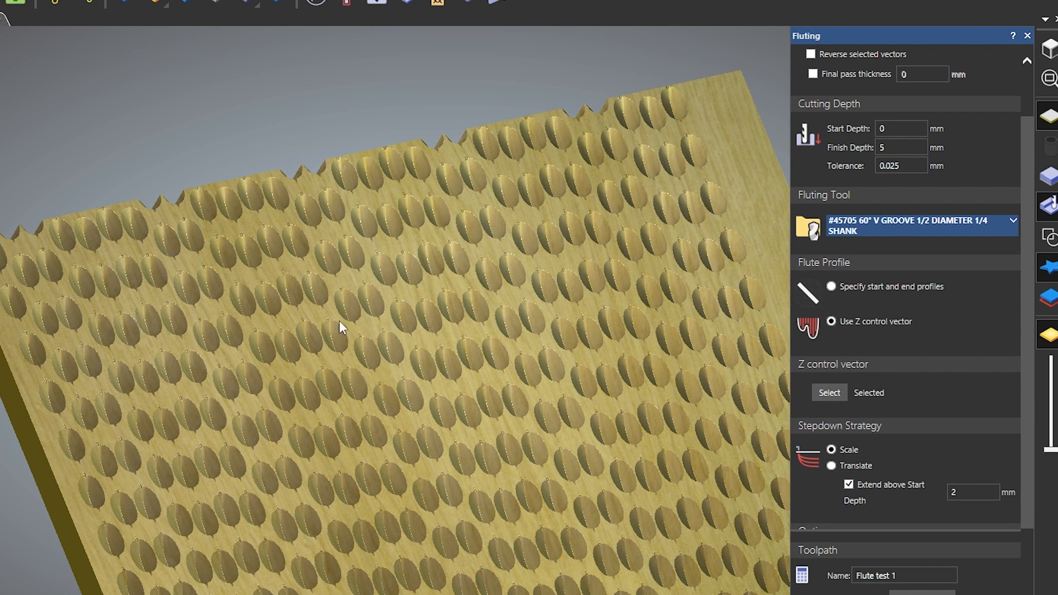
# Switch to the image viewer and browse the saved texture pictures from Texture 1.jpg onward, examining their details up close.
pyautogui.moveTo(0, 69); pyautogui.dragTo(616, 12)
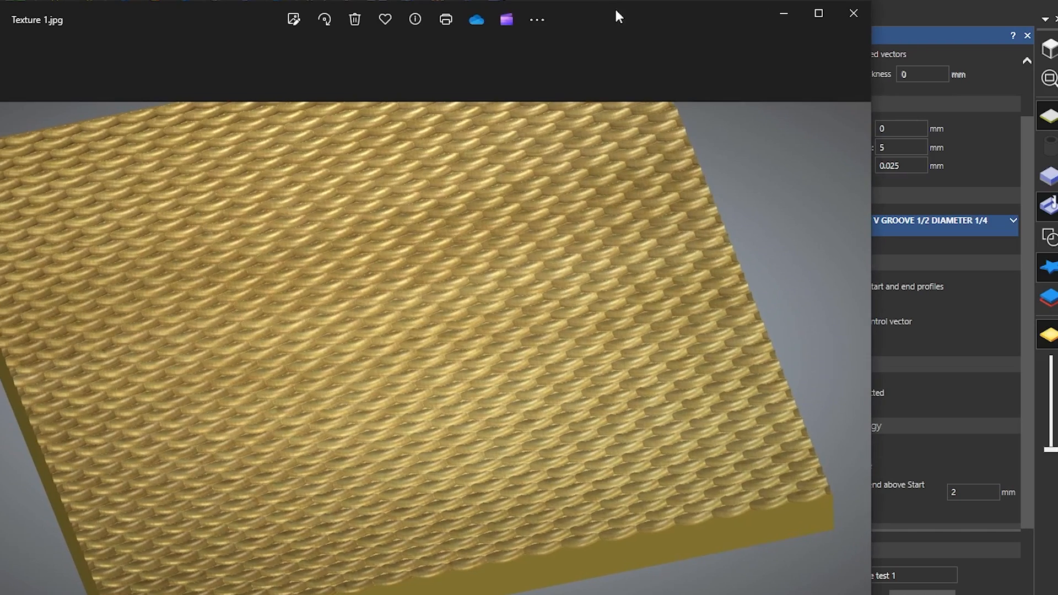
pyautogui.scroll(3, 459, 320)
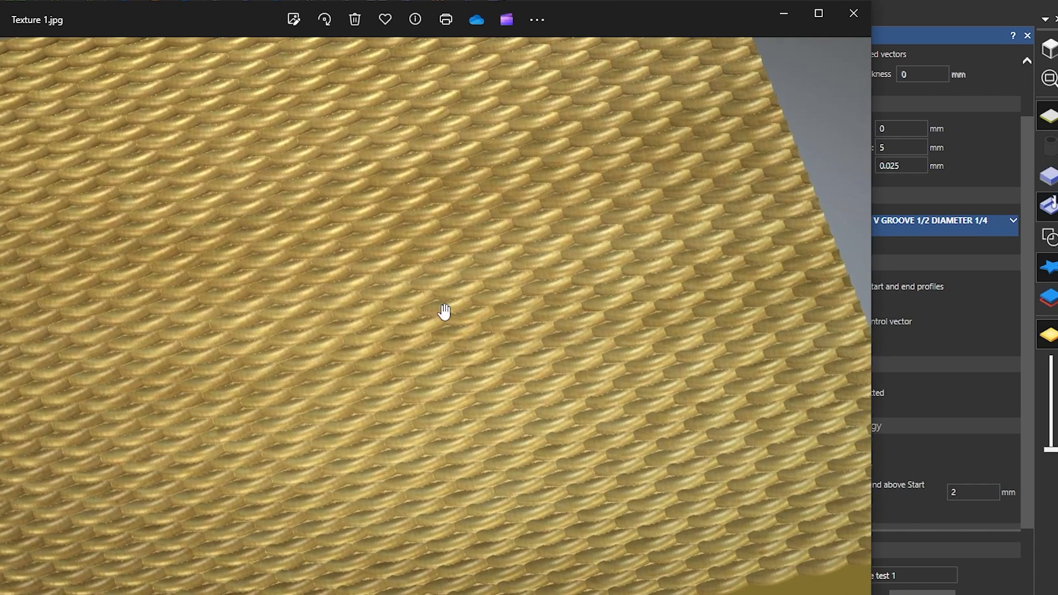
pyautogui.press('Right')
pyautogui.press('Right')
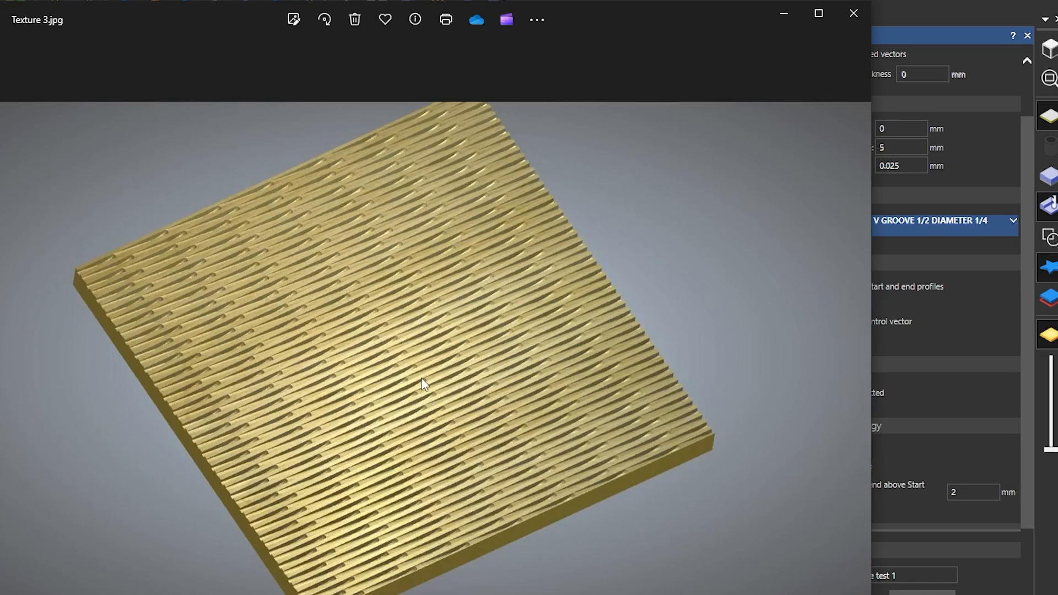
pyautogui.scroll(4, 425, 385)
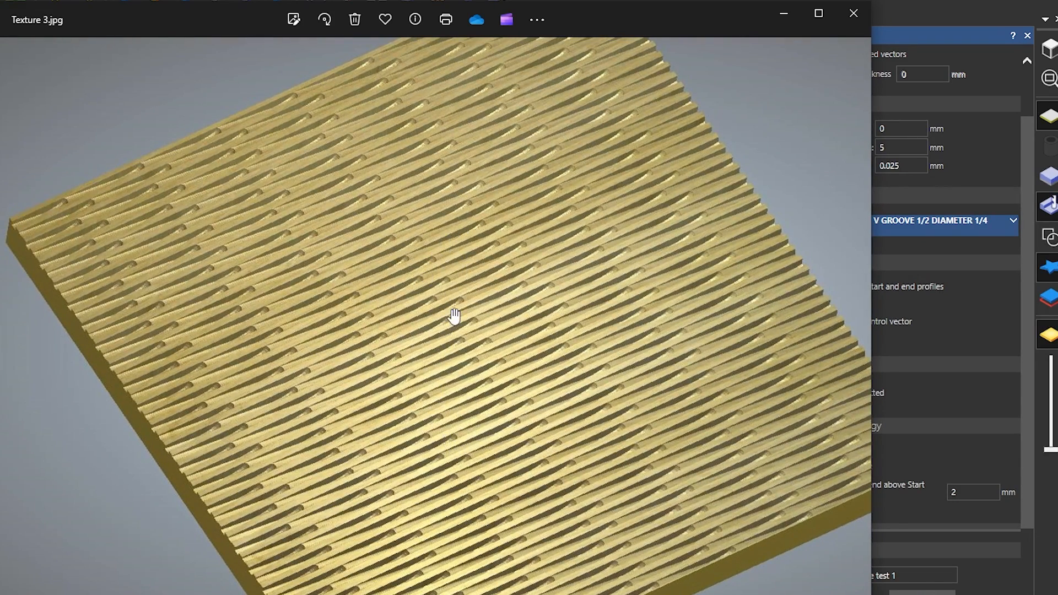
pyautogui.scroll(-2, 455, 317)
pyautogui.press('Right')
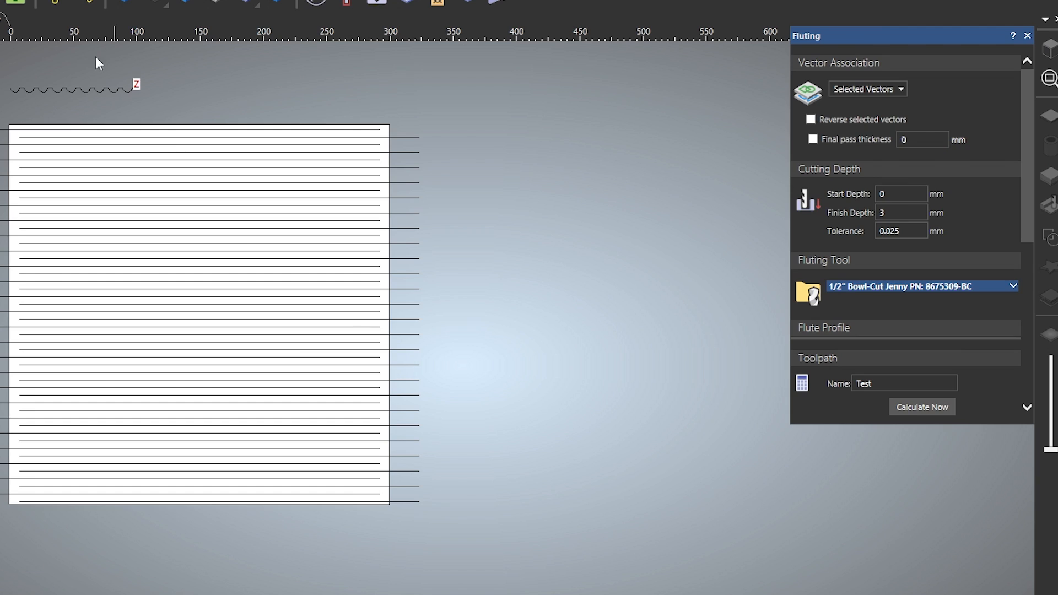
# Show the Test project's bowl-cut fluting simulation in 3D and examine its texture from different angles.
pyautogui.click(2, 21)
pyautogui.moveTo(643, 347); pyautogui.dragTo(462, 137)
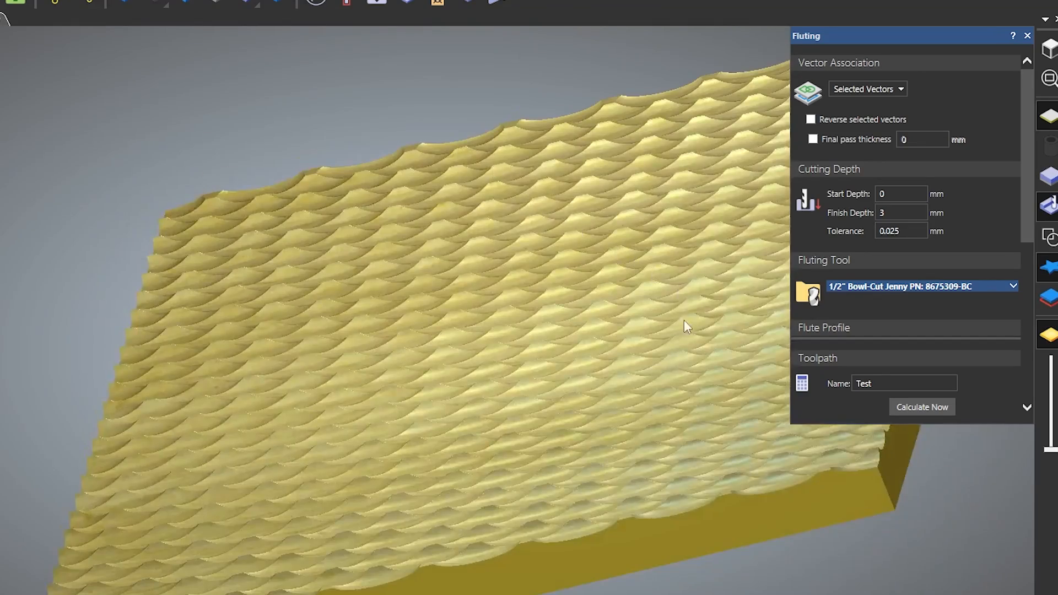
pyautogui.moveTo(683, 320); pyautogui.dragTo(586, 462)
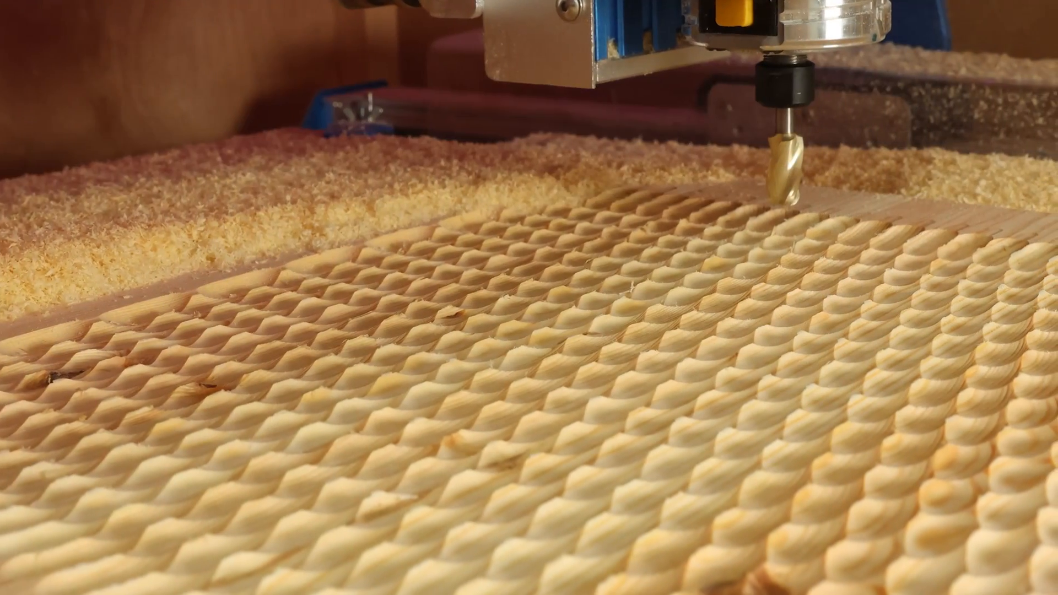